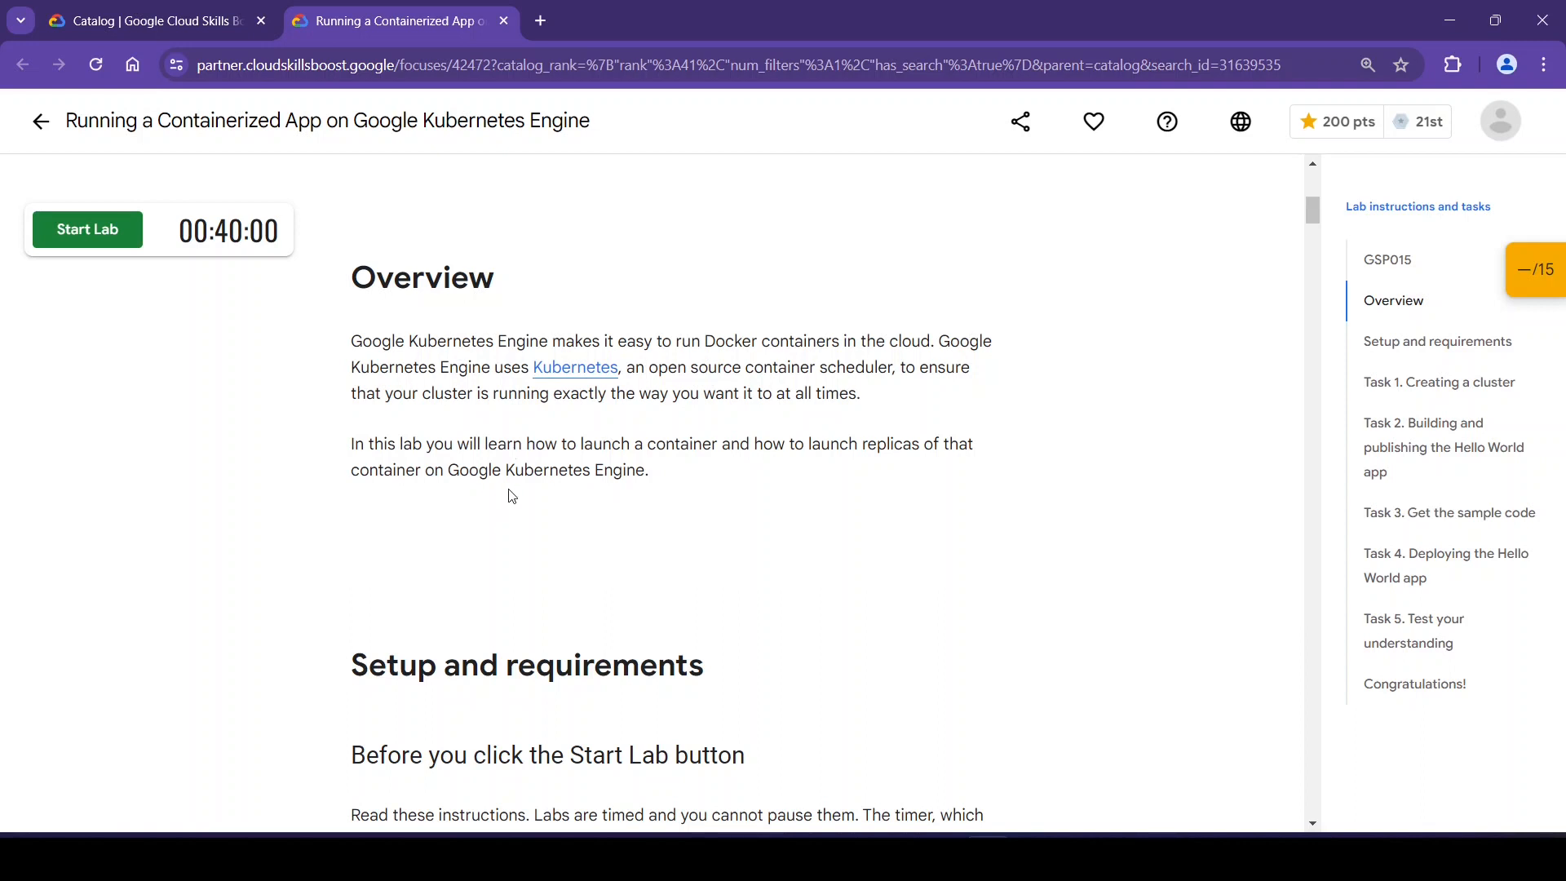
- Start the Running a Containerized App on Google Kubernetes Engine lab and open the Google Cloud console
{"action": "scroll", "coordinate": [676, 506], "scroll_direction": "down", "scroll_amount": 4}
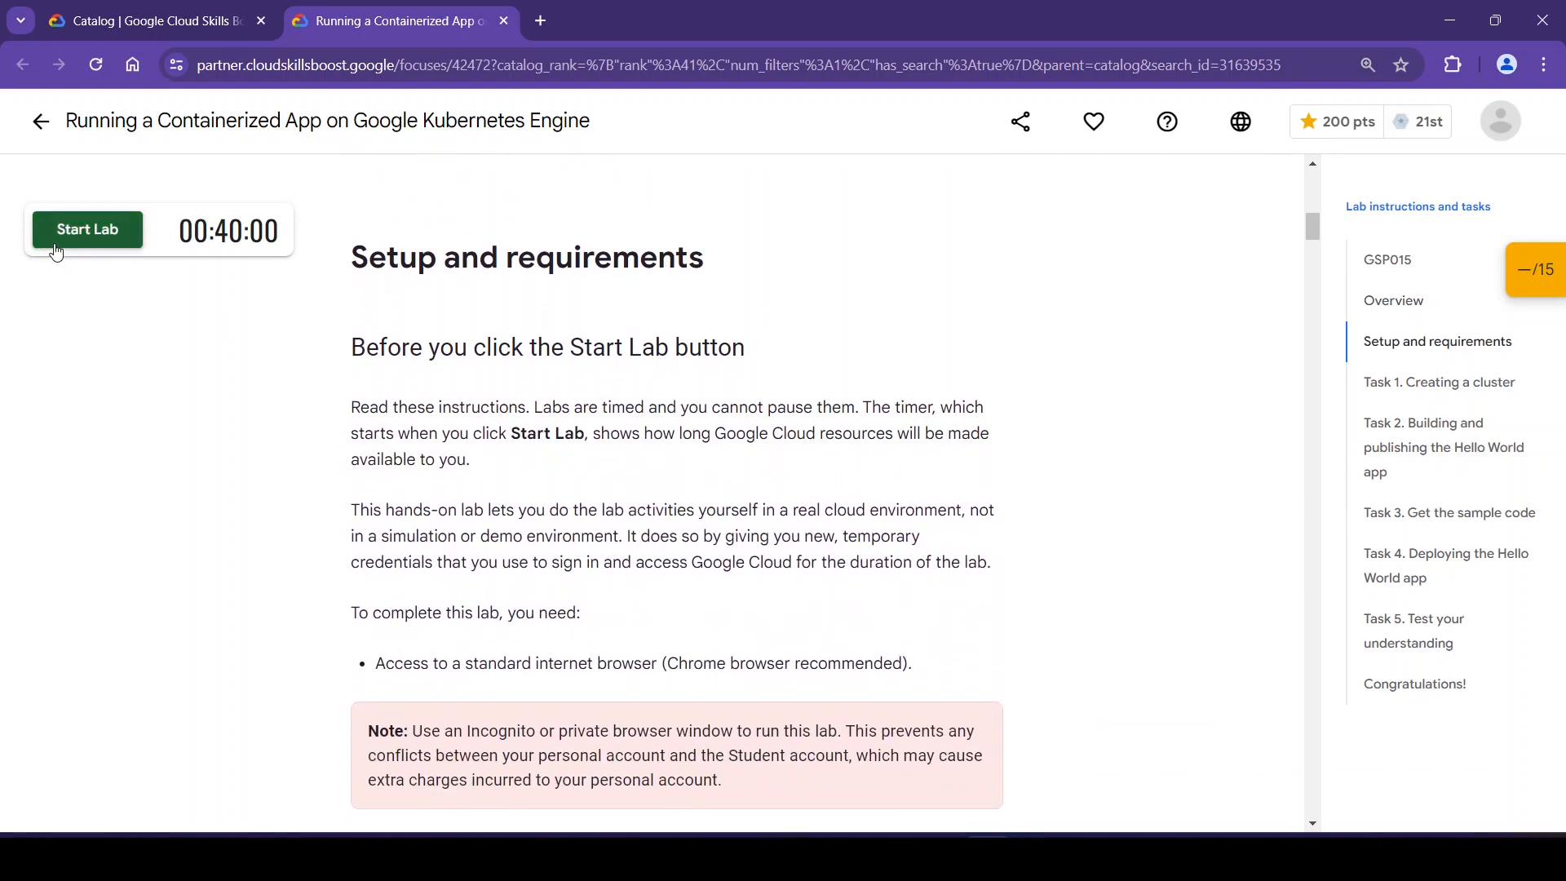
{"action": "left_click", "coordinate": [56, 249]}
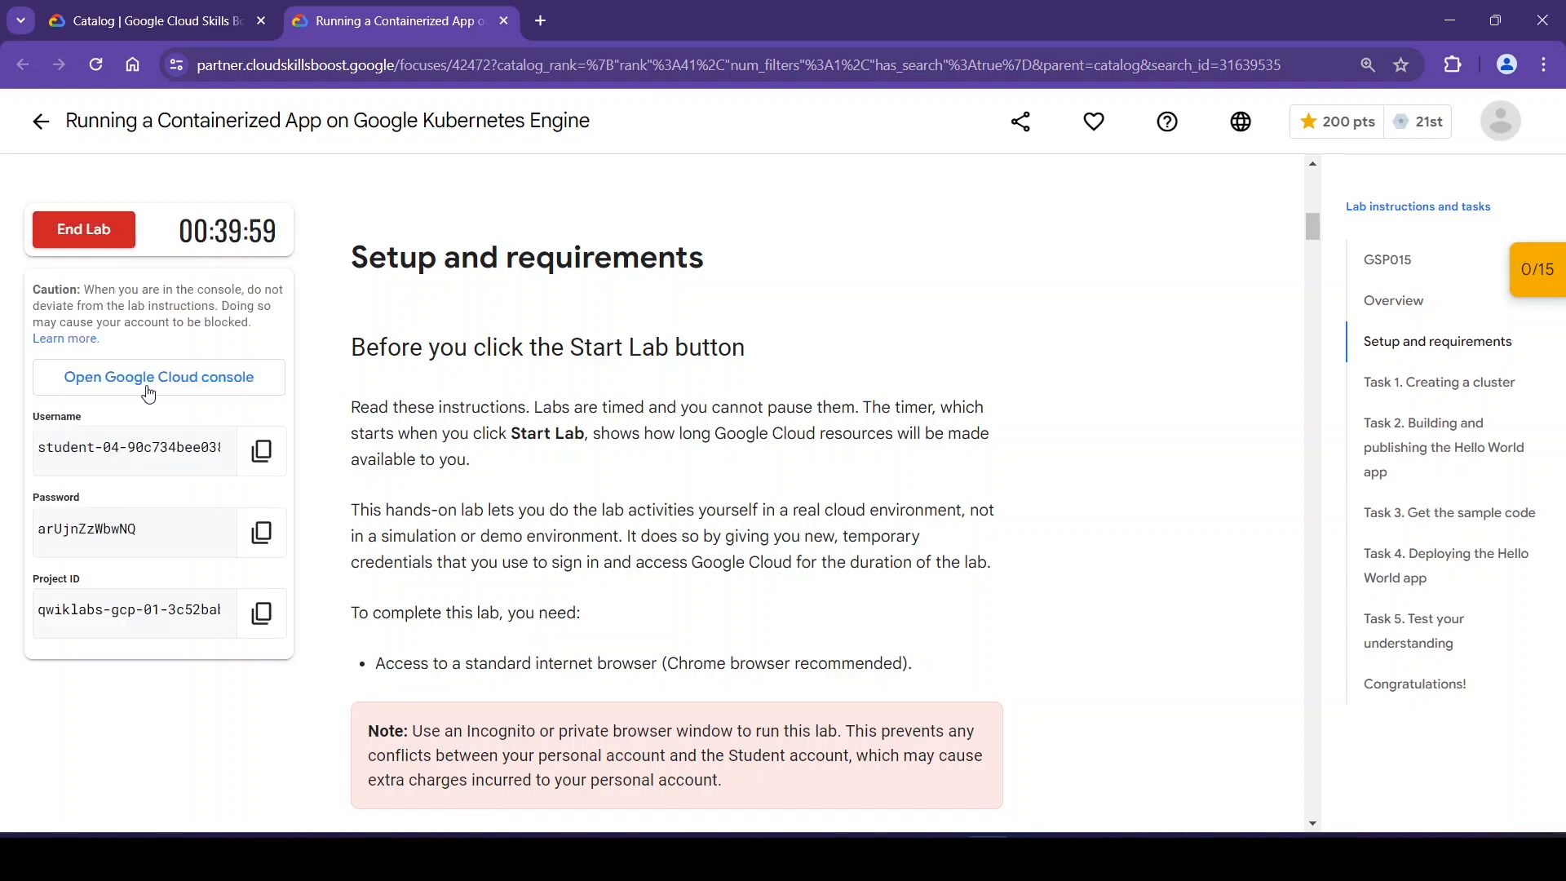
{"action": "left_click", "coordinate": [121, 387]}
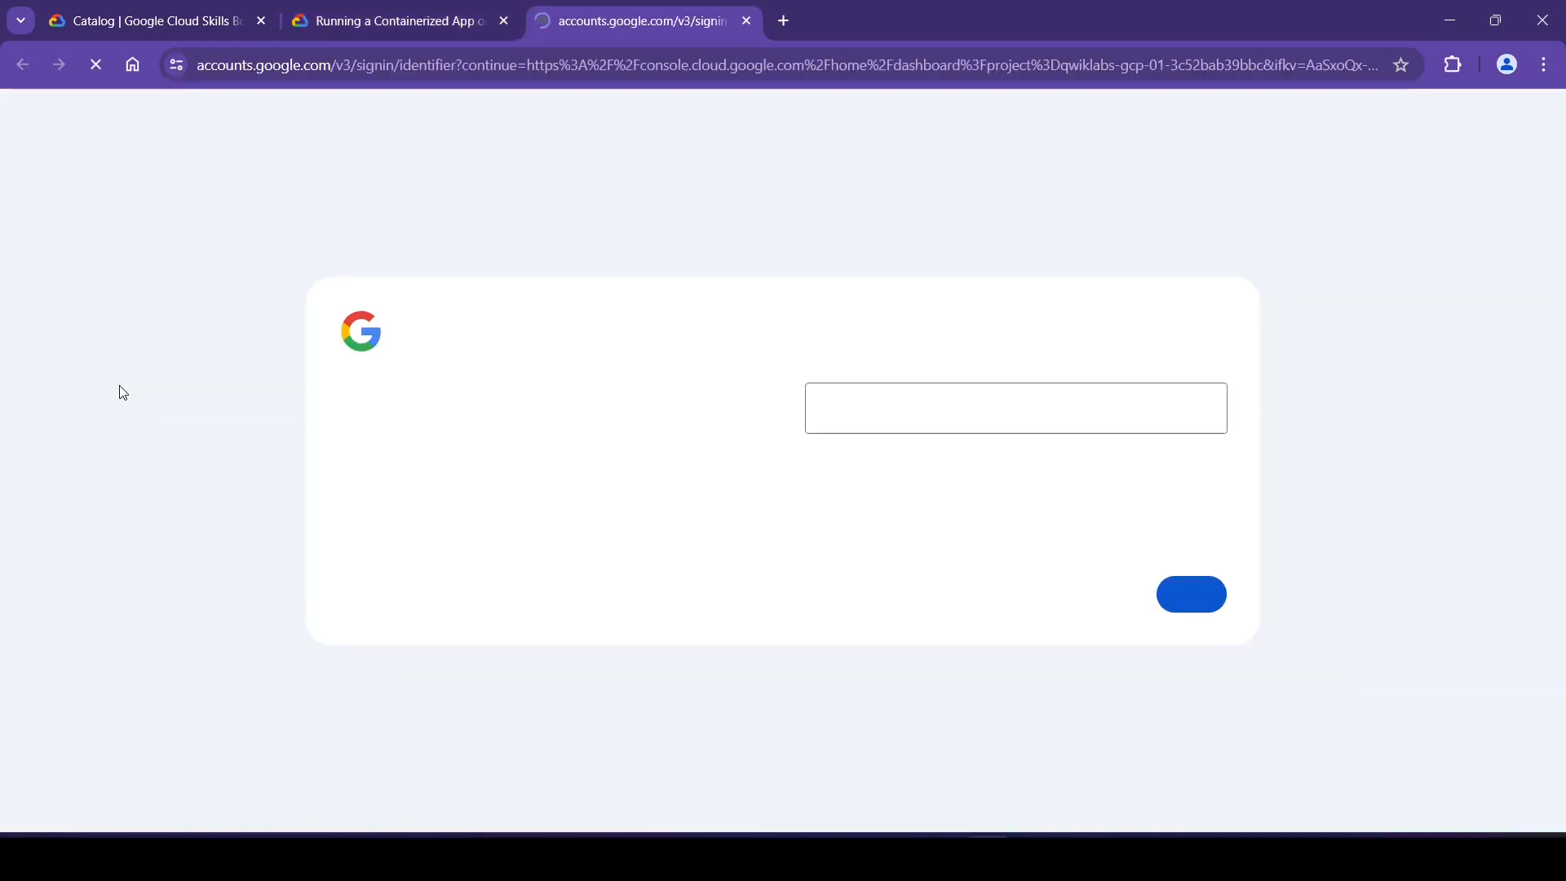
- Sign in to the Google account with the lab's username and the temporary password copied from the lab page
{"action": "key", "text": "ctrl+v"}
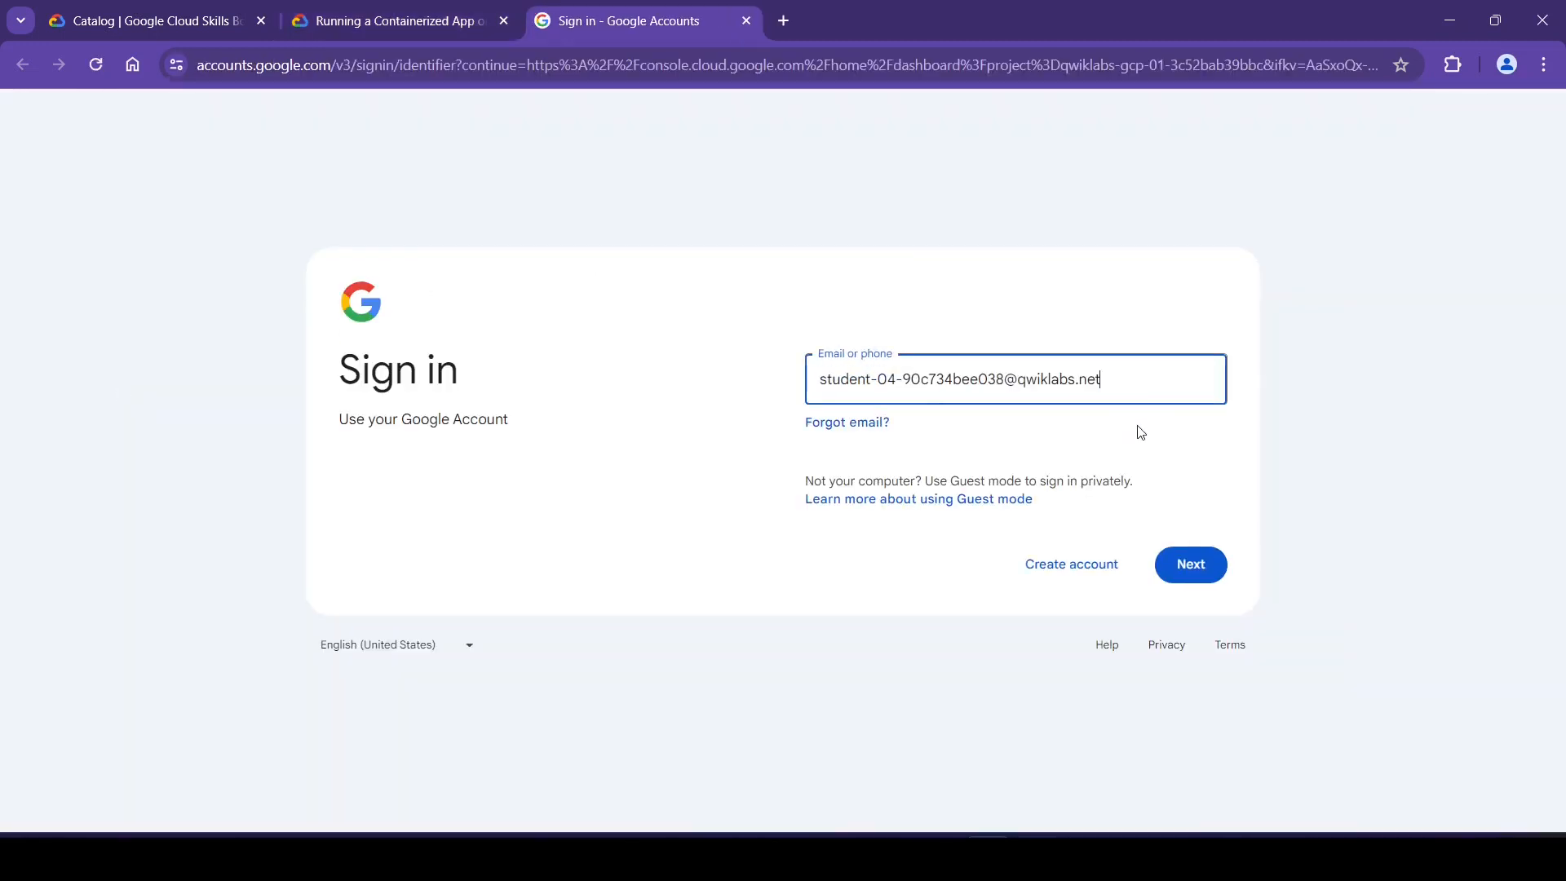
{"action": "left_click", "coordinate": [1197, 560]}
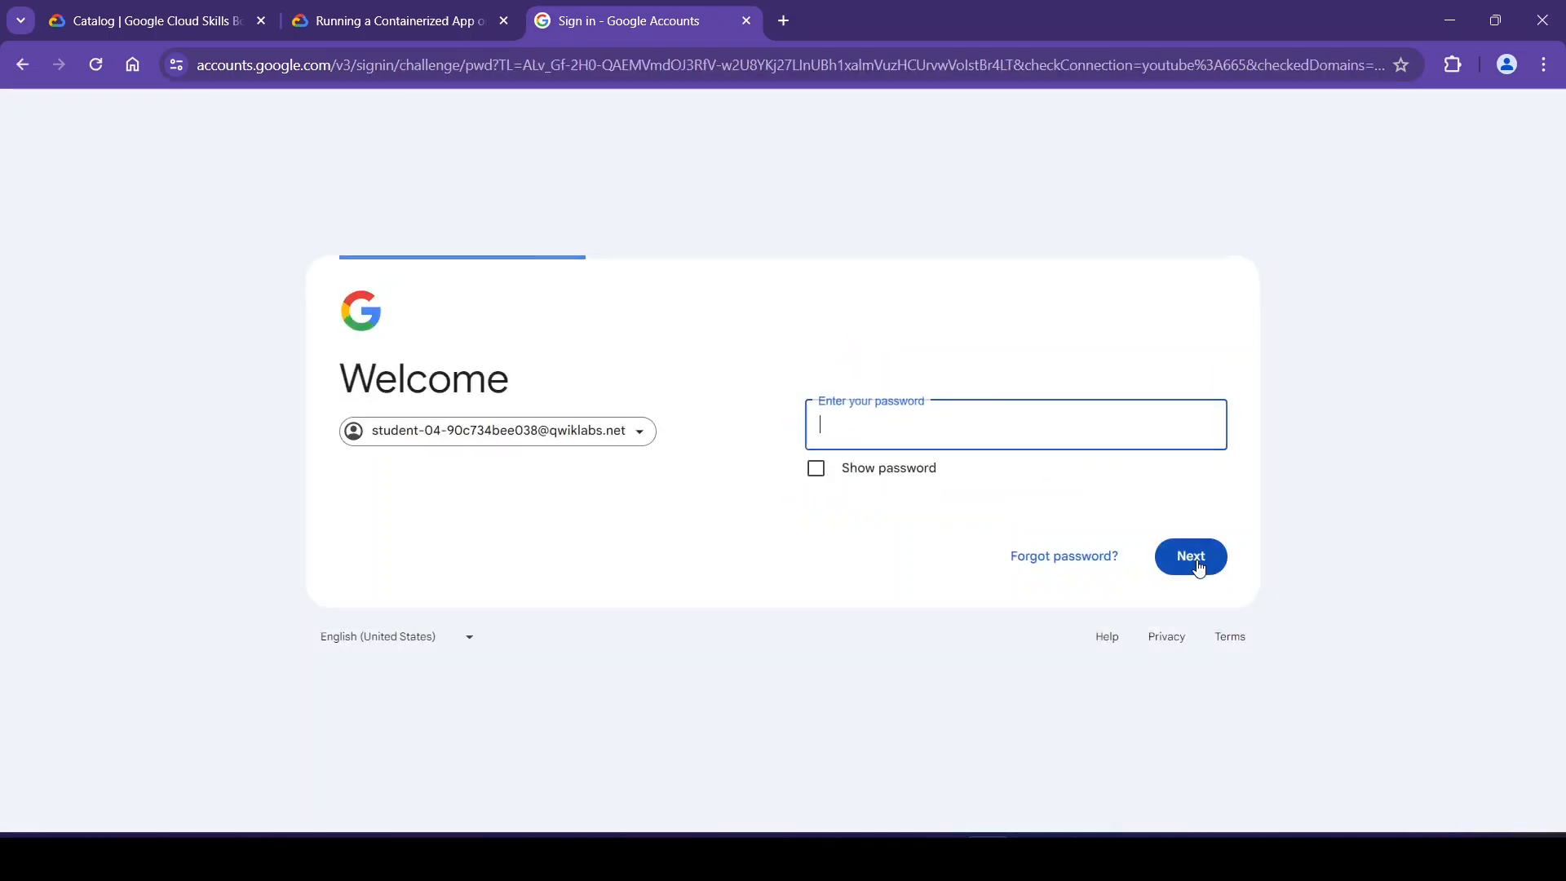
{"action": "left_click", "coordinate": [392, 20]}
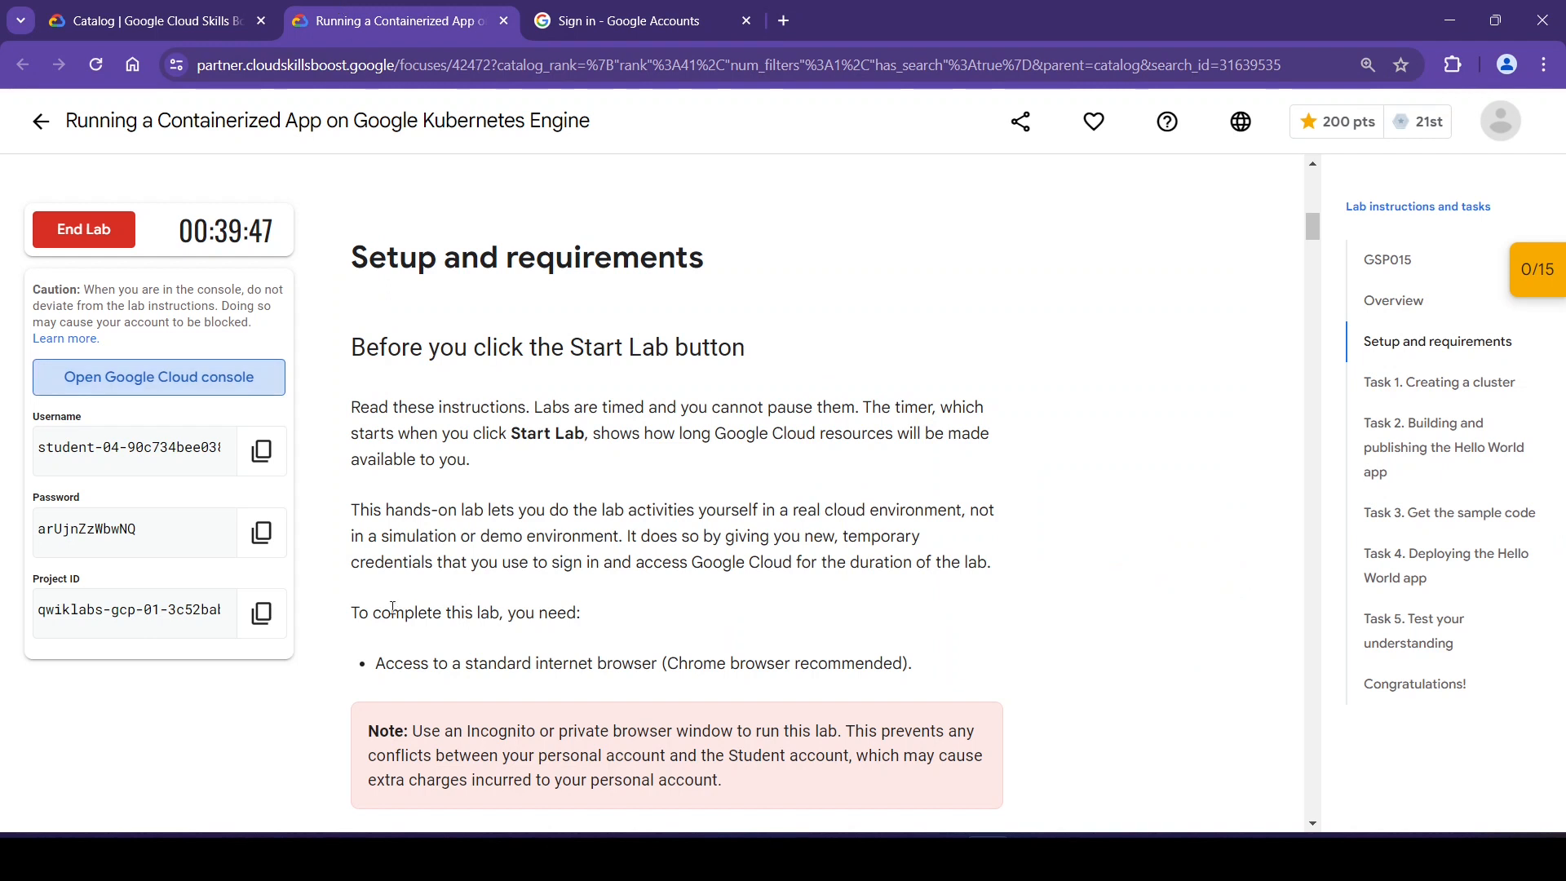
{"action": "left_click", "coordinate": [262, 532]}
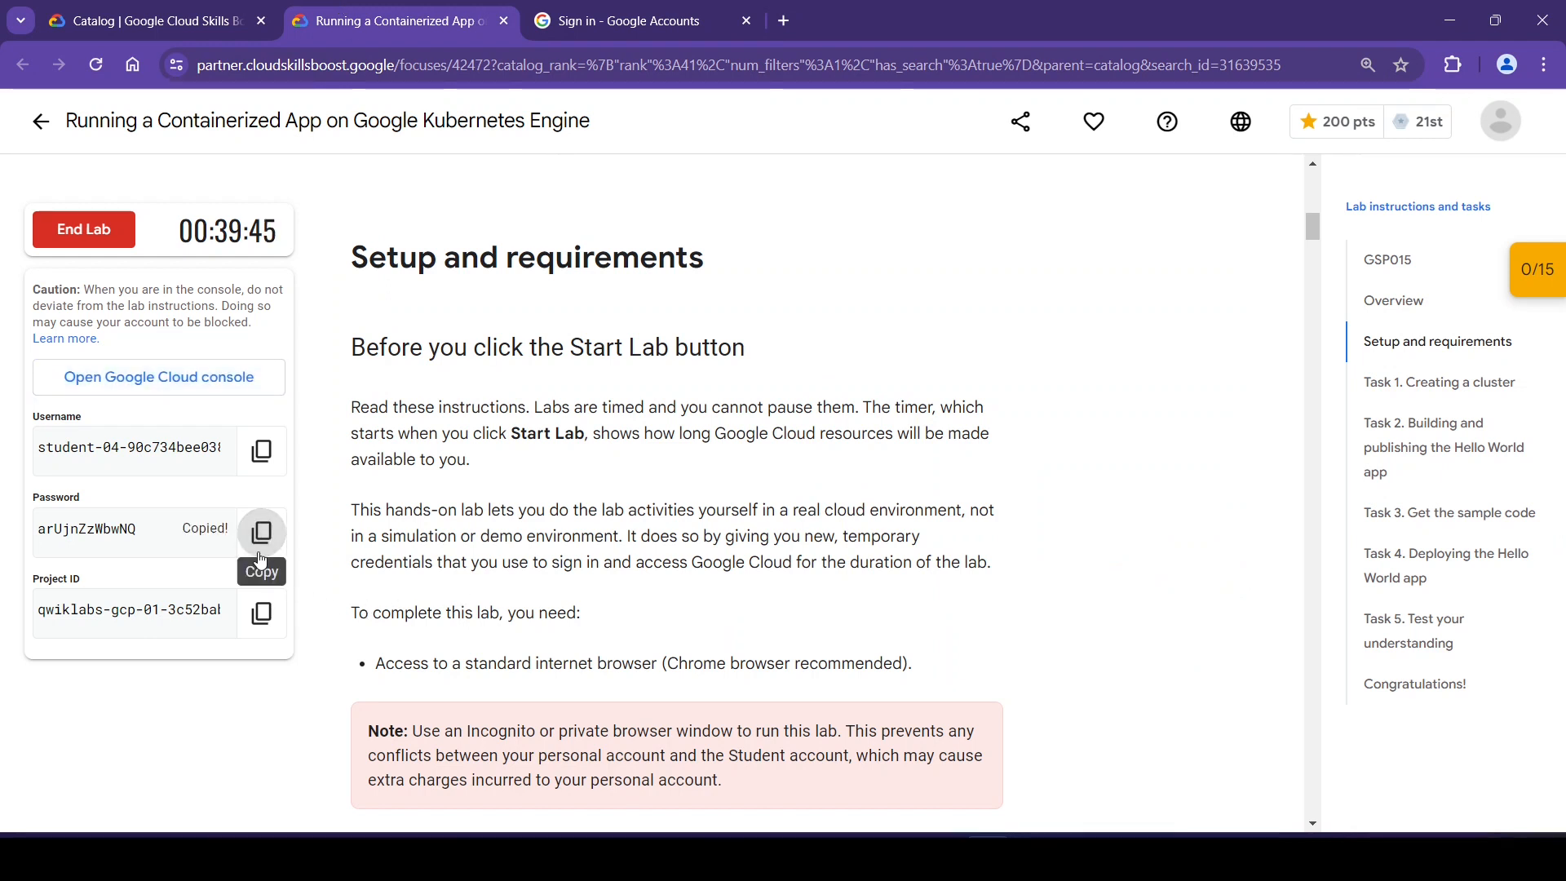
{"action": "left_click", "coordinate": [612, 12]}
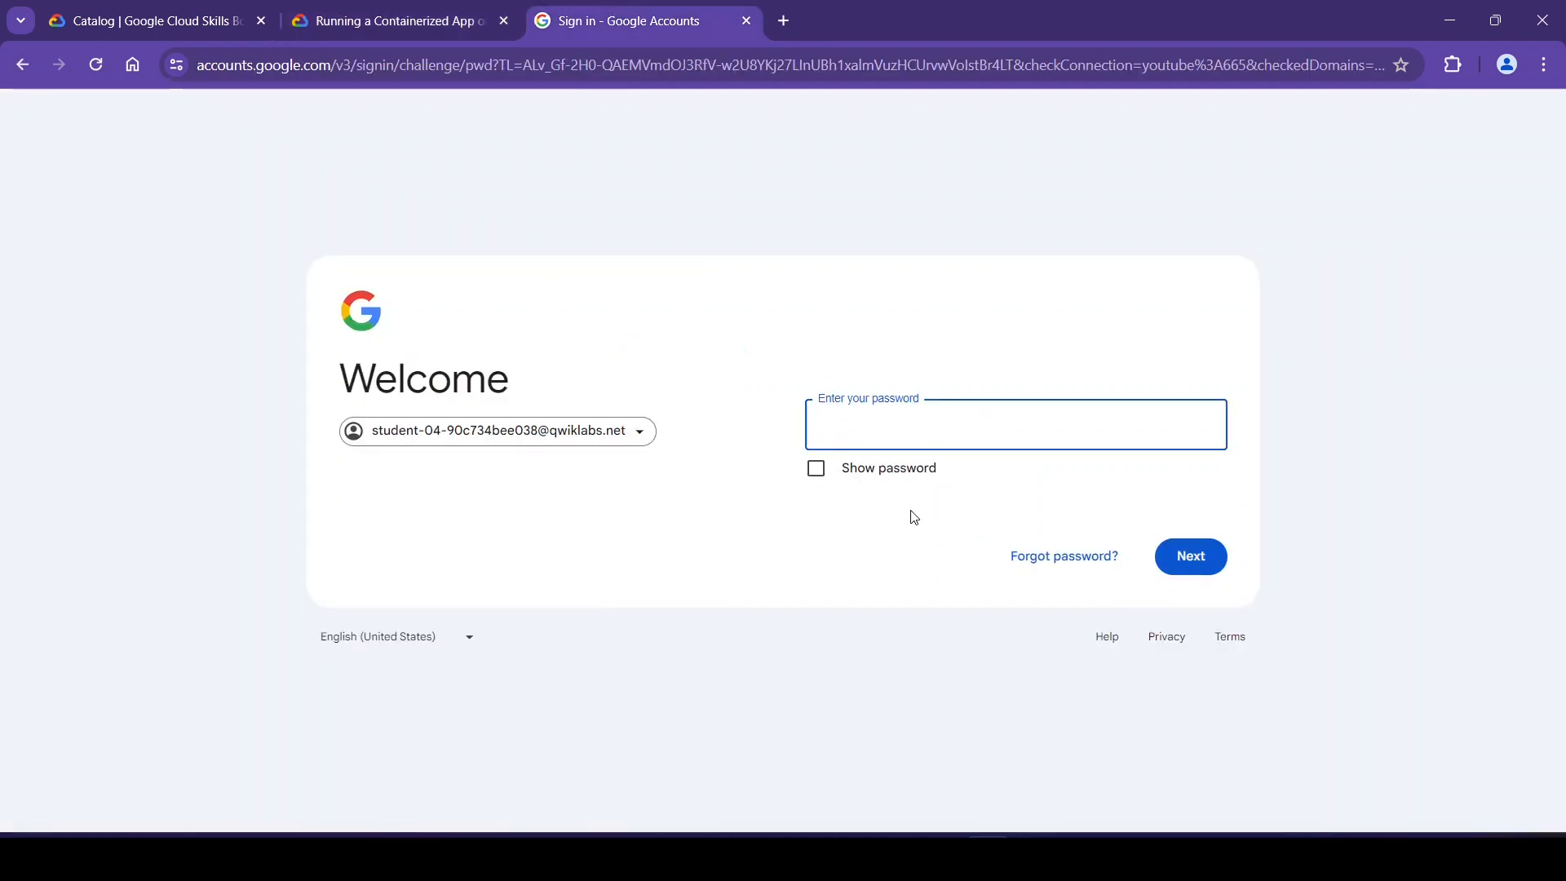
{"action": "key", "text": "ctrl+v"}
{"action": "left_click", "coordinate": [1209, 557]}
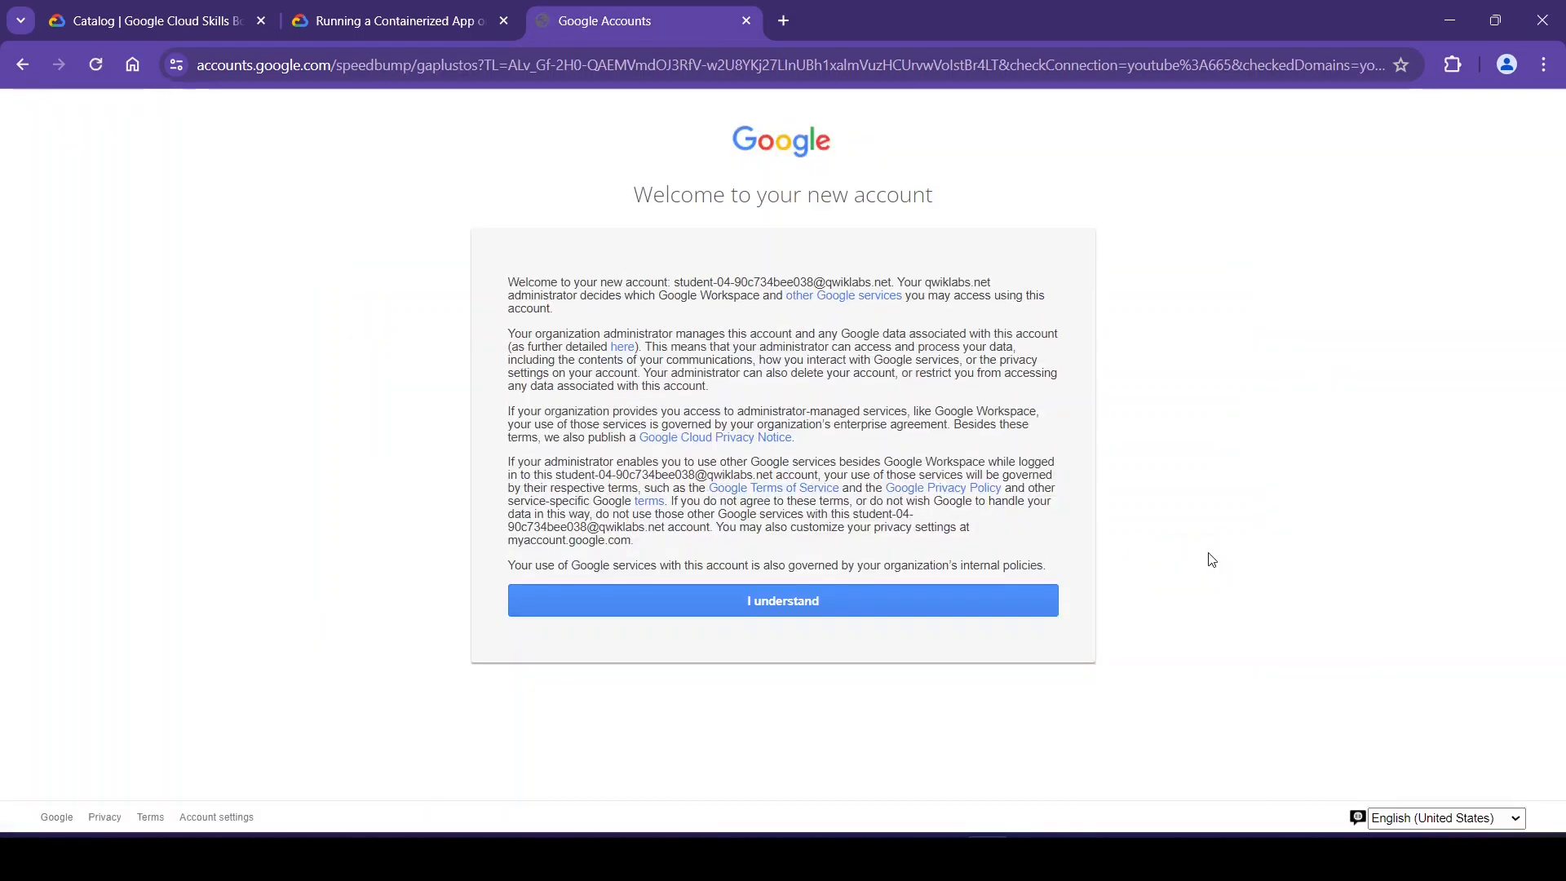
- Accept the new account notice and complete the Google Cloud console's welcome dialog
{"action": "left_click", "coordinate": [791, 611]}
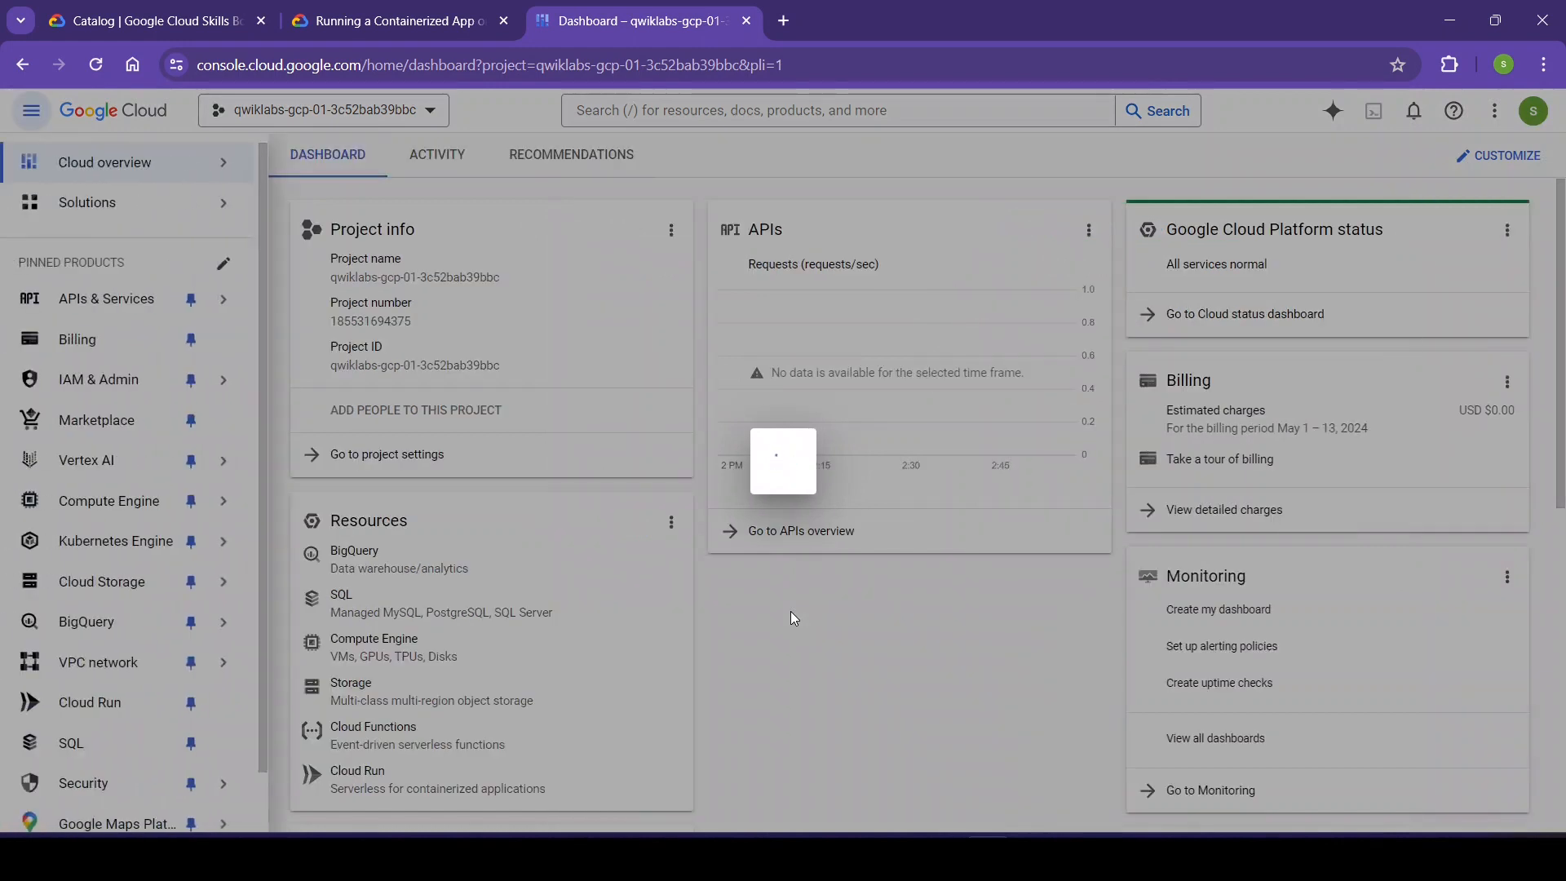
{"action": "left_click", "coordinate": [554, 580]}
{"action": "left_click", "coordinate": [961, 678]}
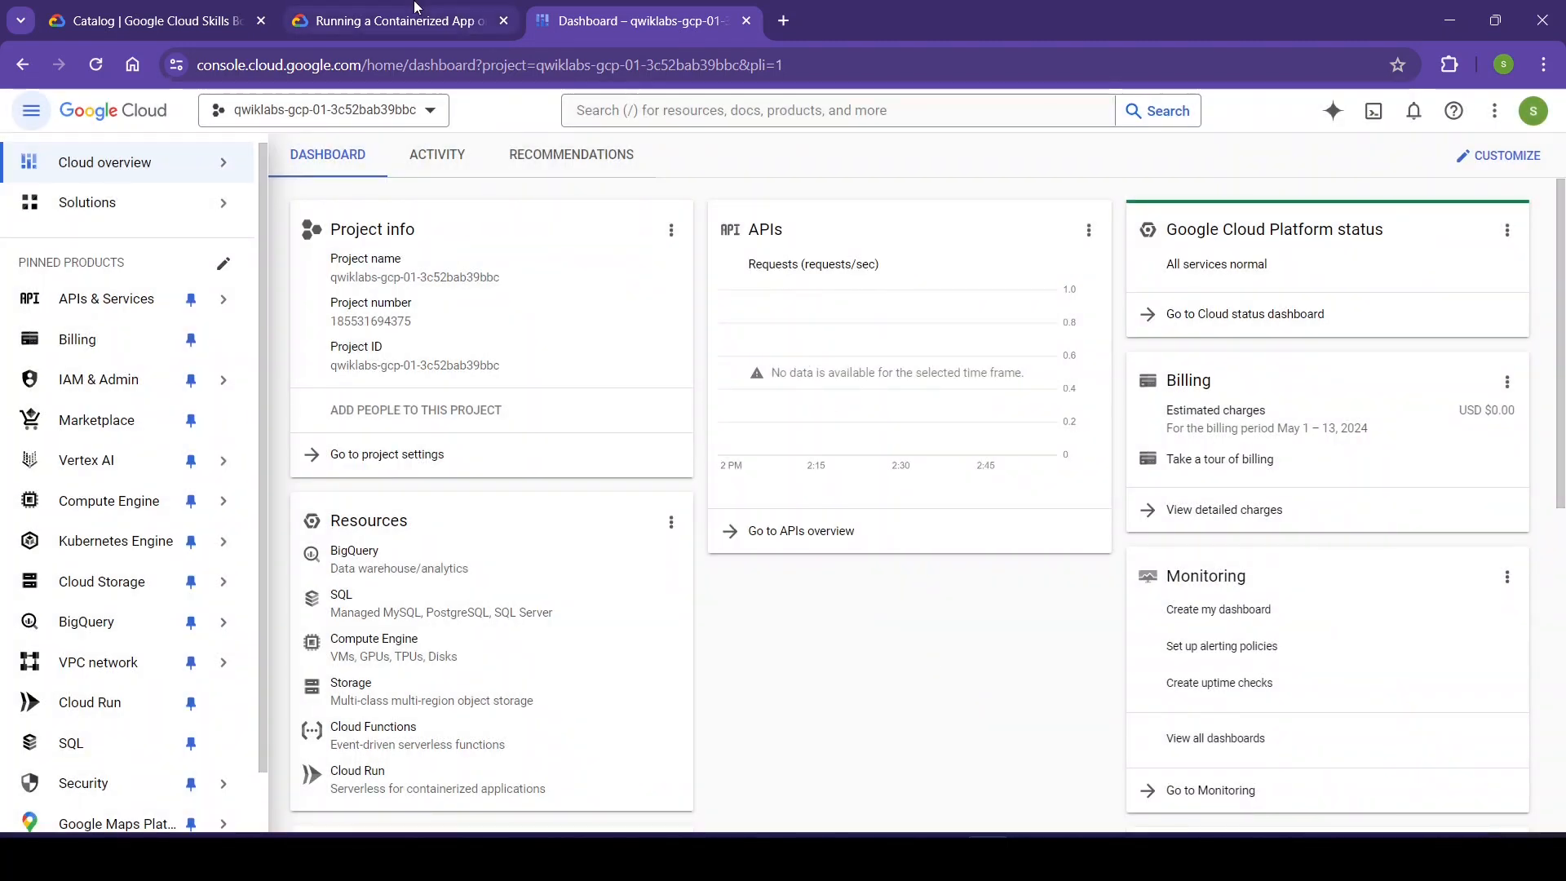
- Activate Cloud Shell in the console as the lab instructs, hiding the navigation menu and continuing through the introduction and session tip
{"action": "left_click", "coordinate": [414, 7]}
{"action": "scroll", "coordinate": [816, 432], "scroll_direction": "down", "scroll_amount": 1}
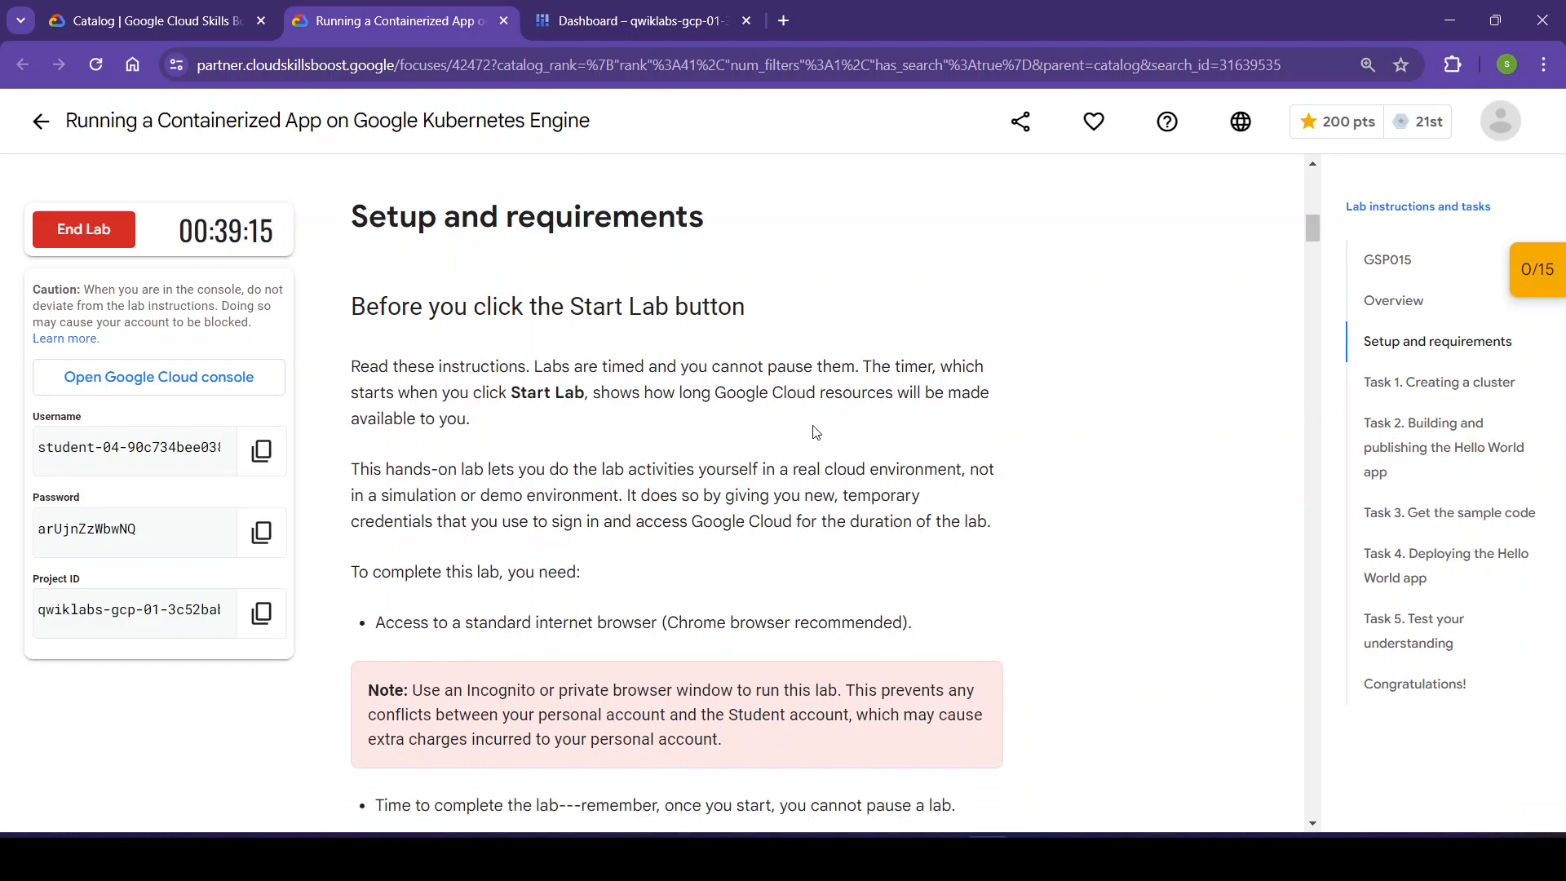
{"action": "scroll", "coordinate": [816, 432], "scroll_direction": "down", "scroll_amount": 9}
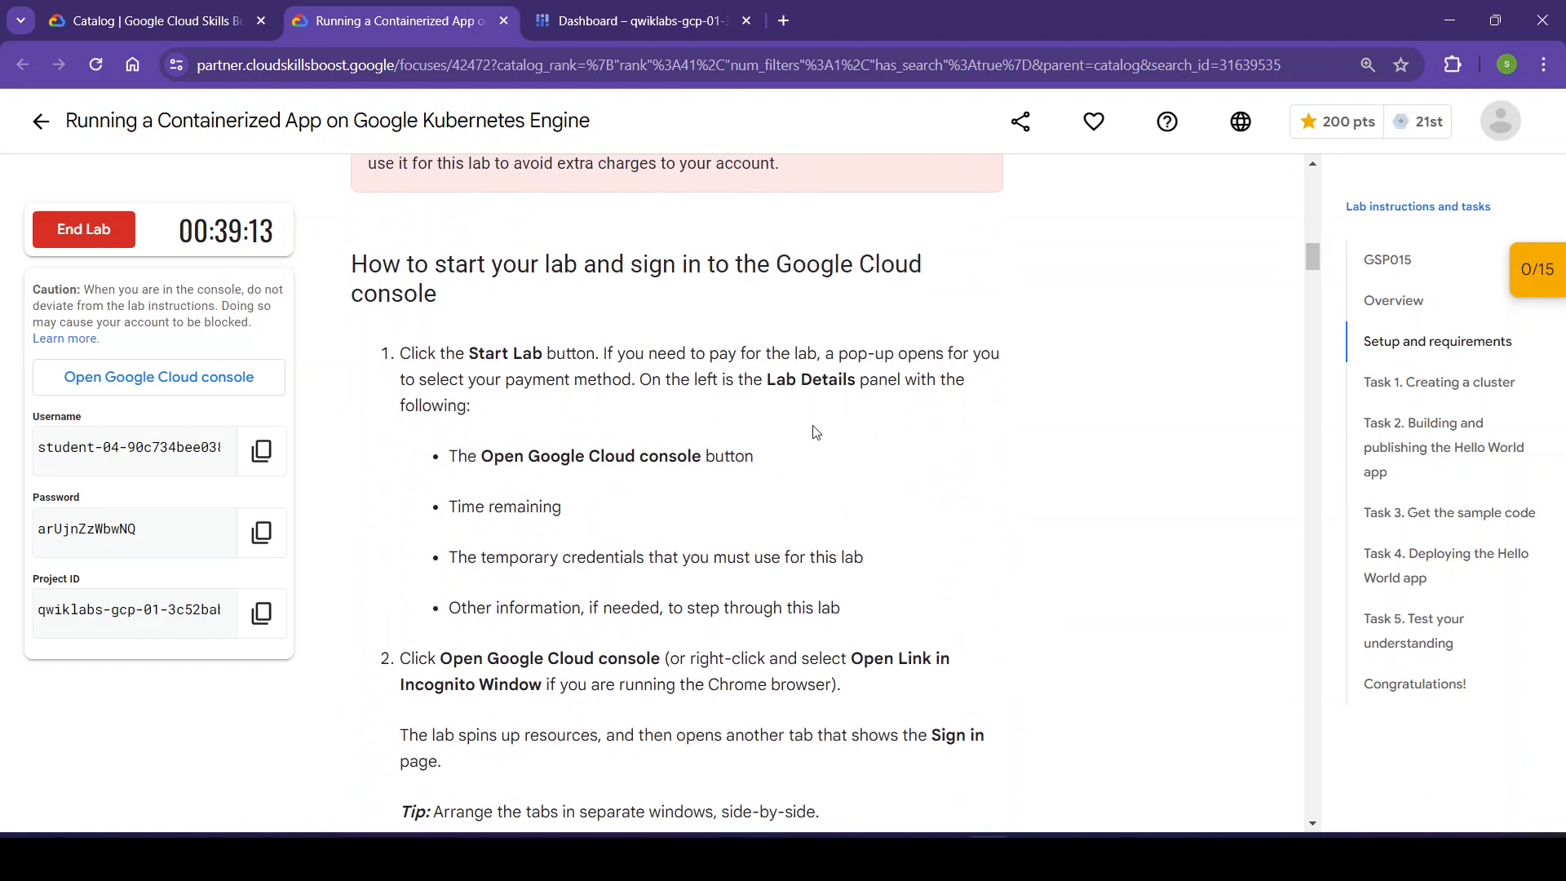
{"action": "scroll", "coordinate": [816, 432], "scroll_direction": "down", "scroll_amount": 11}
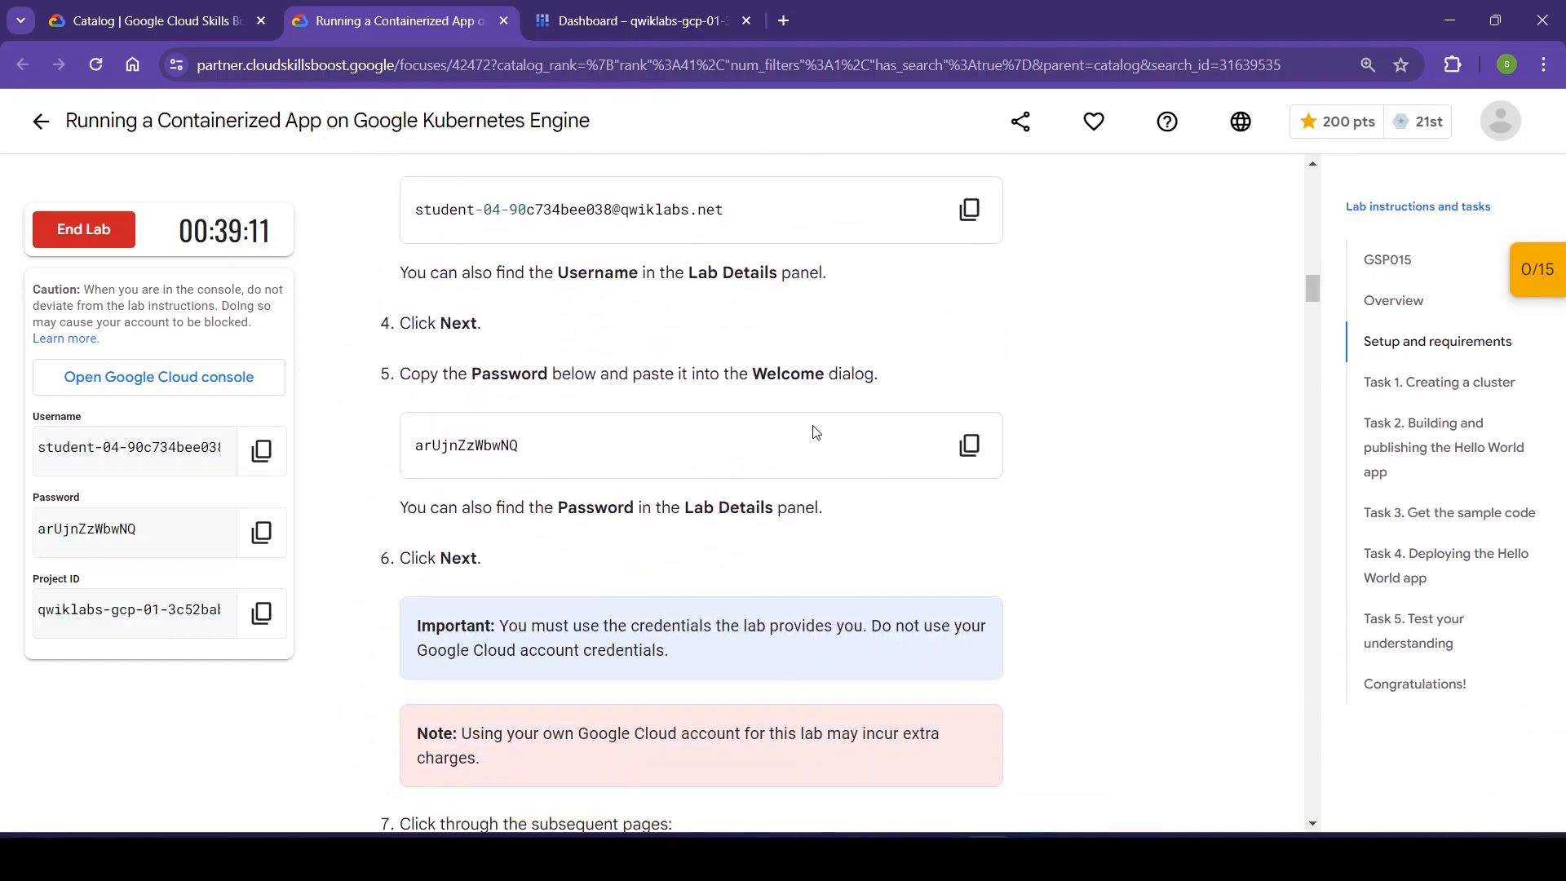
{"action": "scroll", "coordinate": [816, 432], "scroll_direction": "down", "scroll_amount": 8}
{"action": "scroll", "coordinate": [816, 433], "scroll_direction": "down", "scroll_amount": 5}
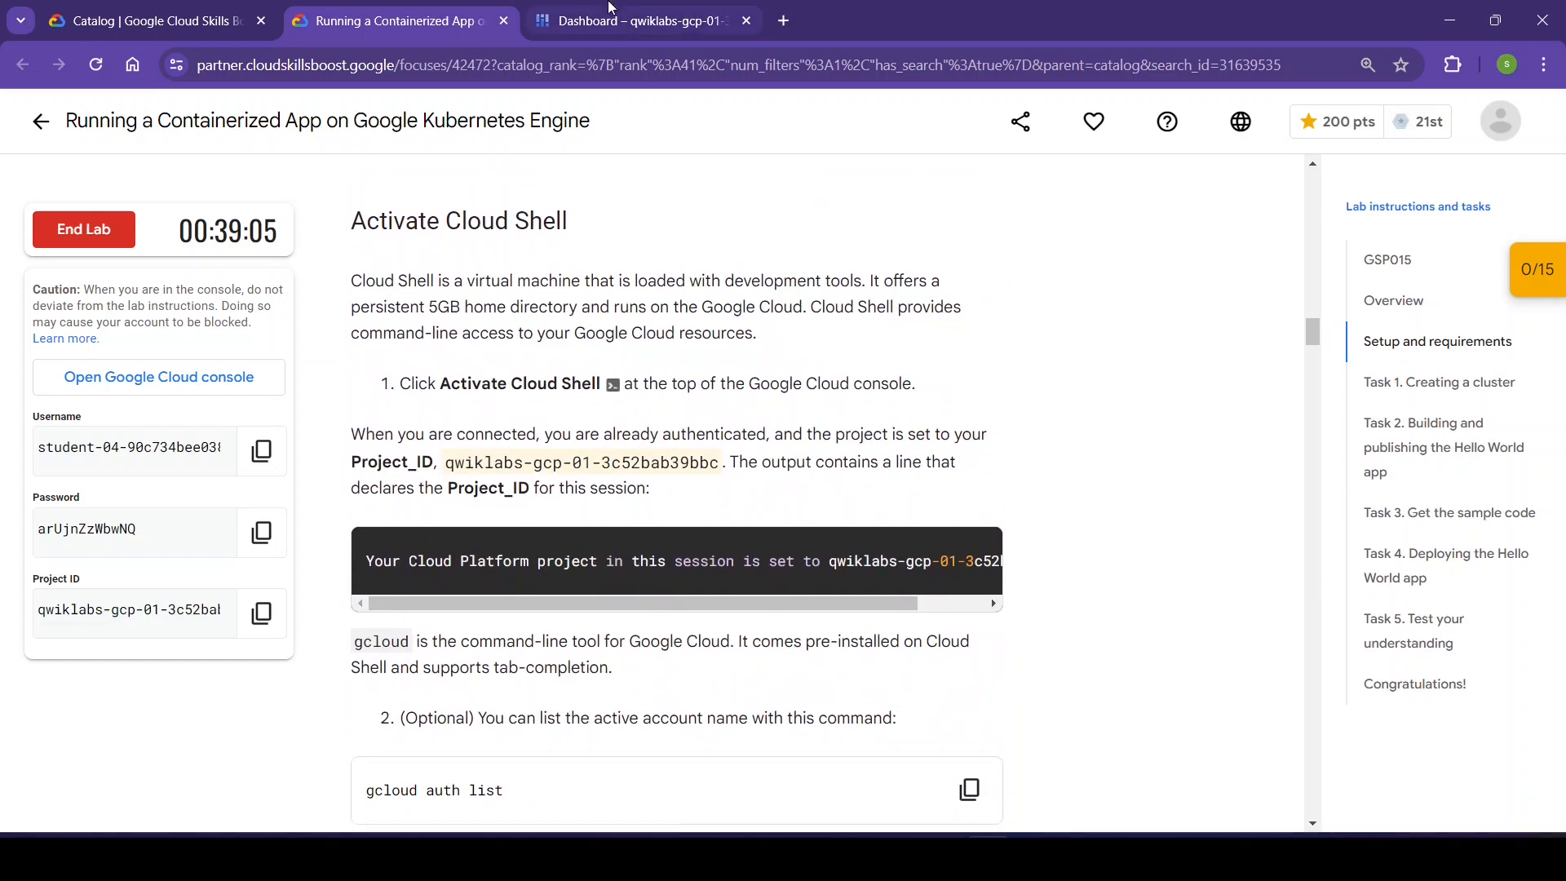
{"action": "left_click", "coordinate": [636, 21]}
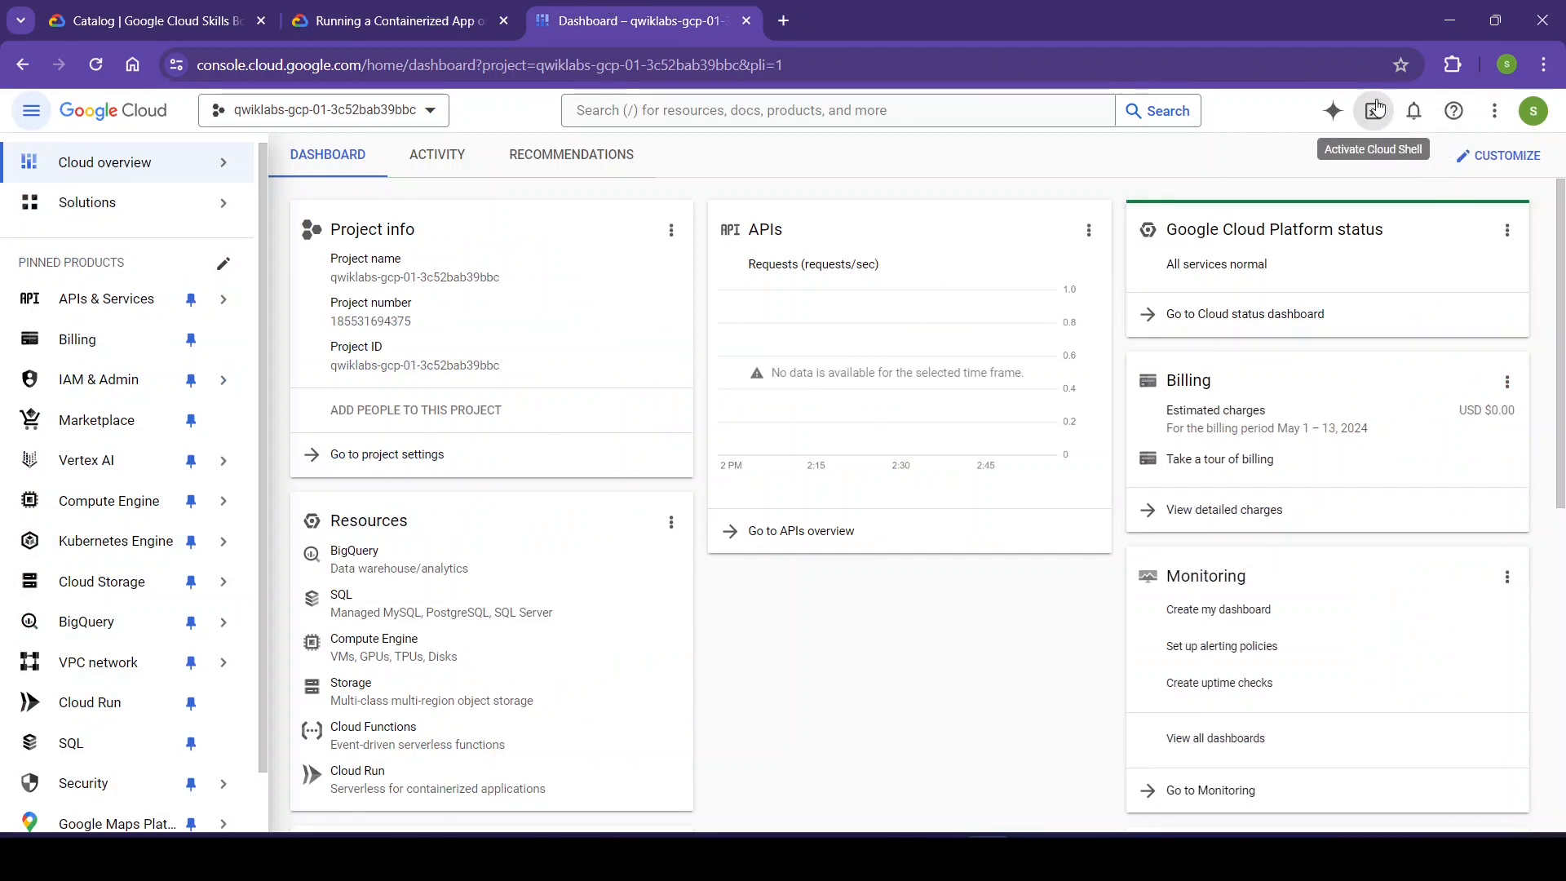
{"action": "left_click", "coordinate": [1376, 110]}
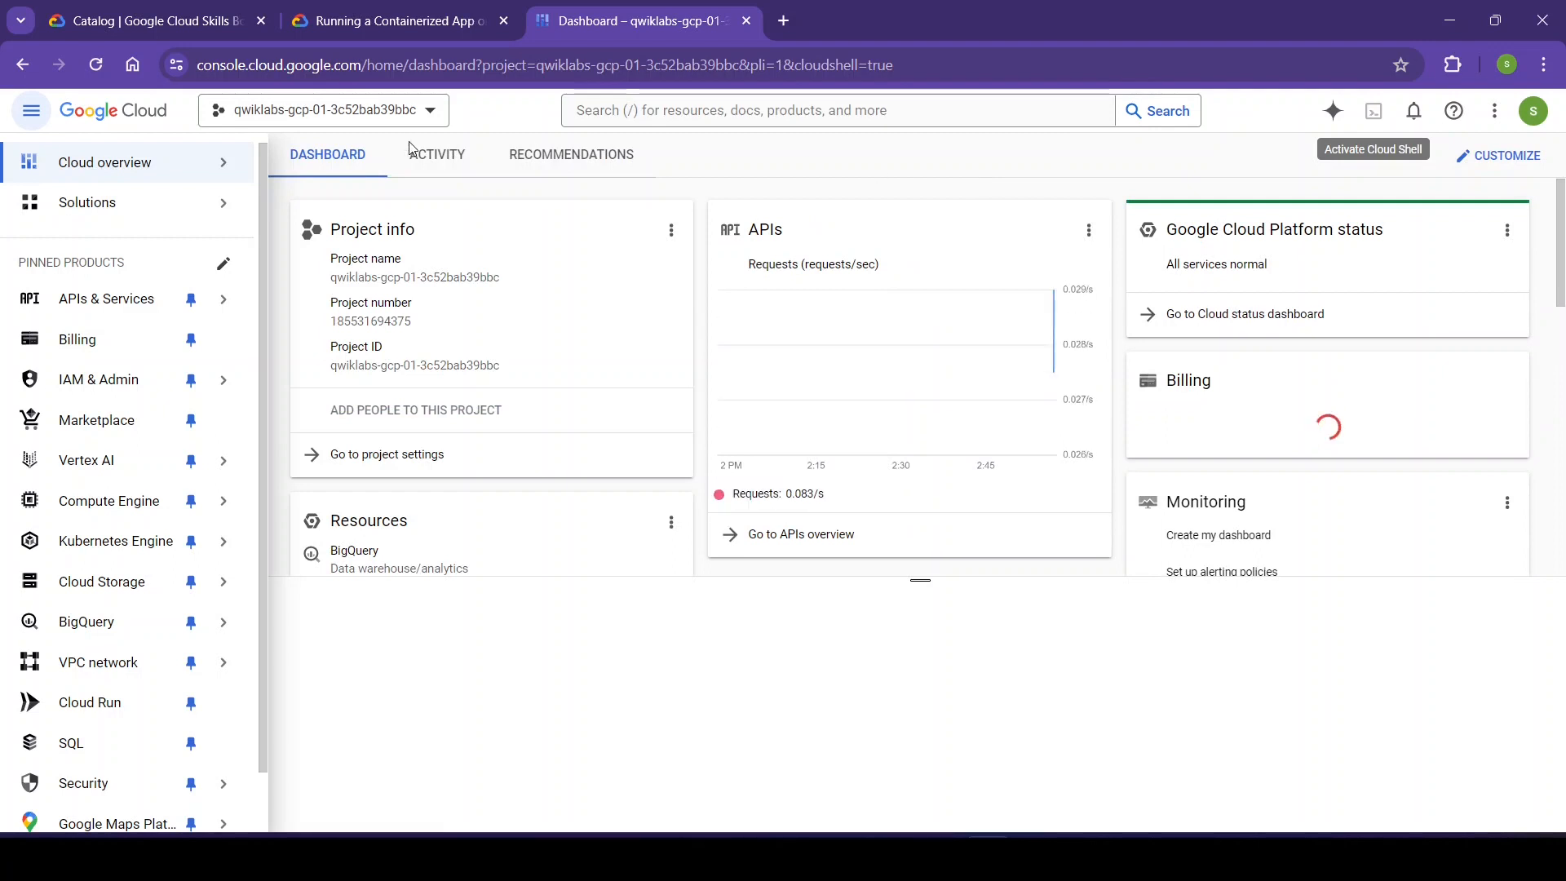
{"action": "left_click", "coordinate": [31, 110]}
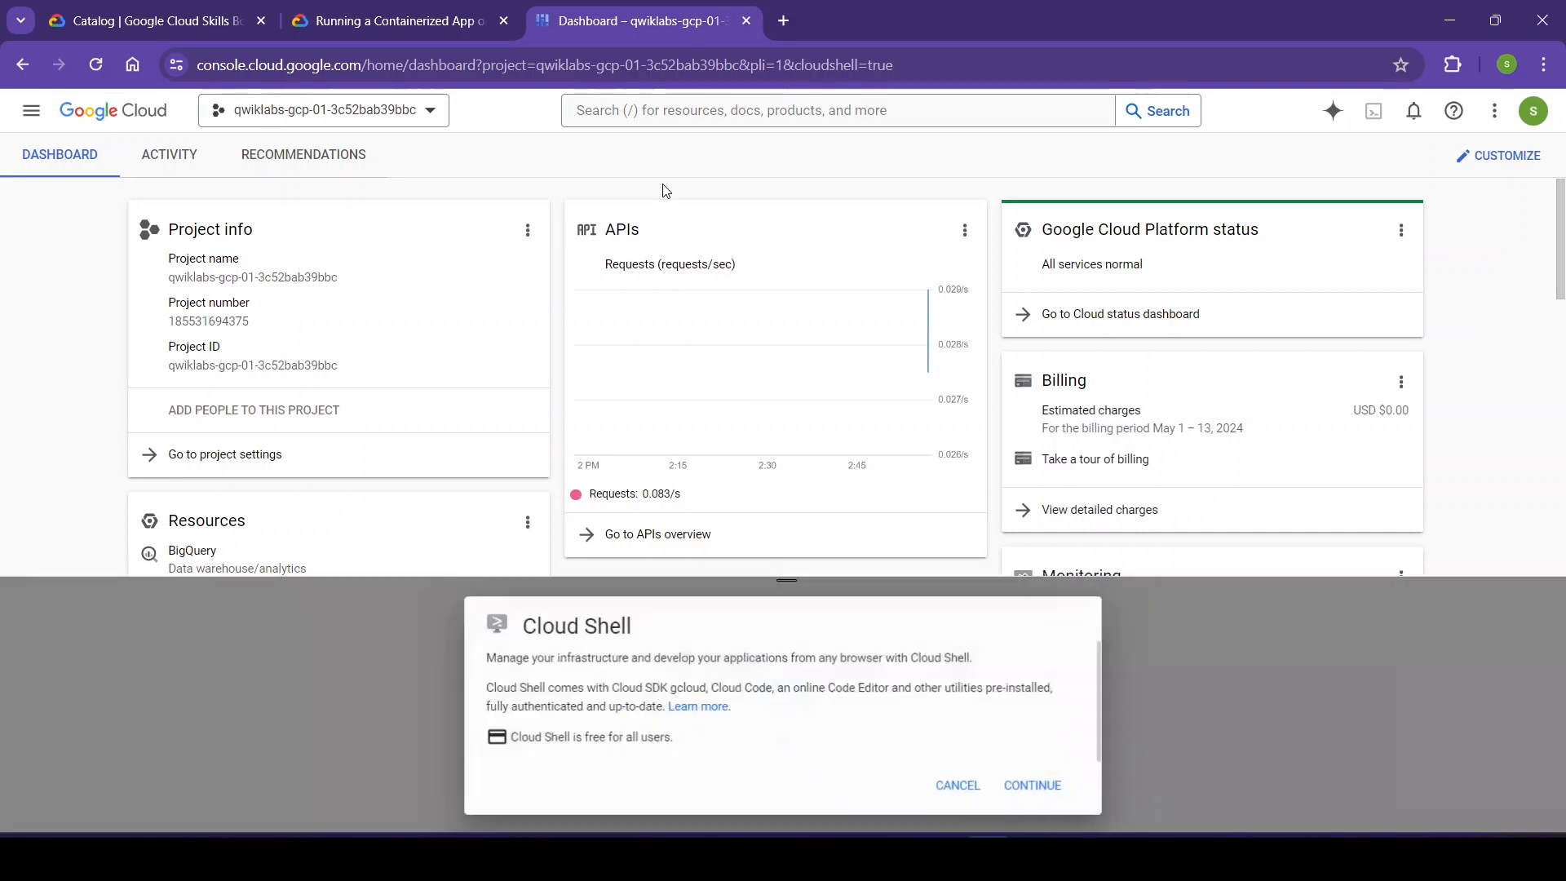
{"action": "left_click", "coordinate": [1036, 783]}
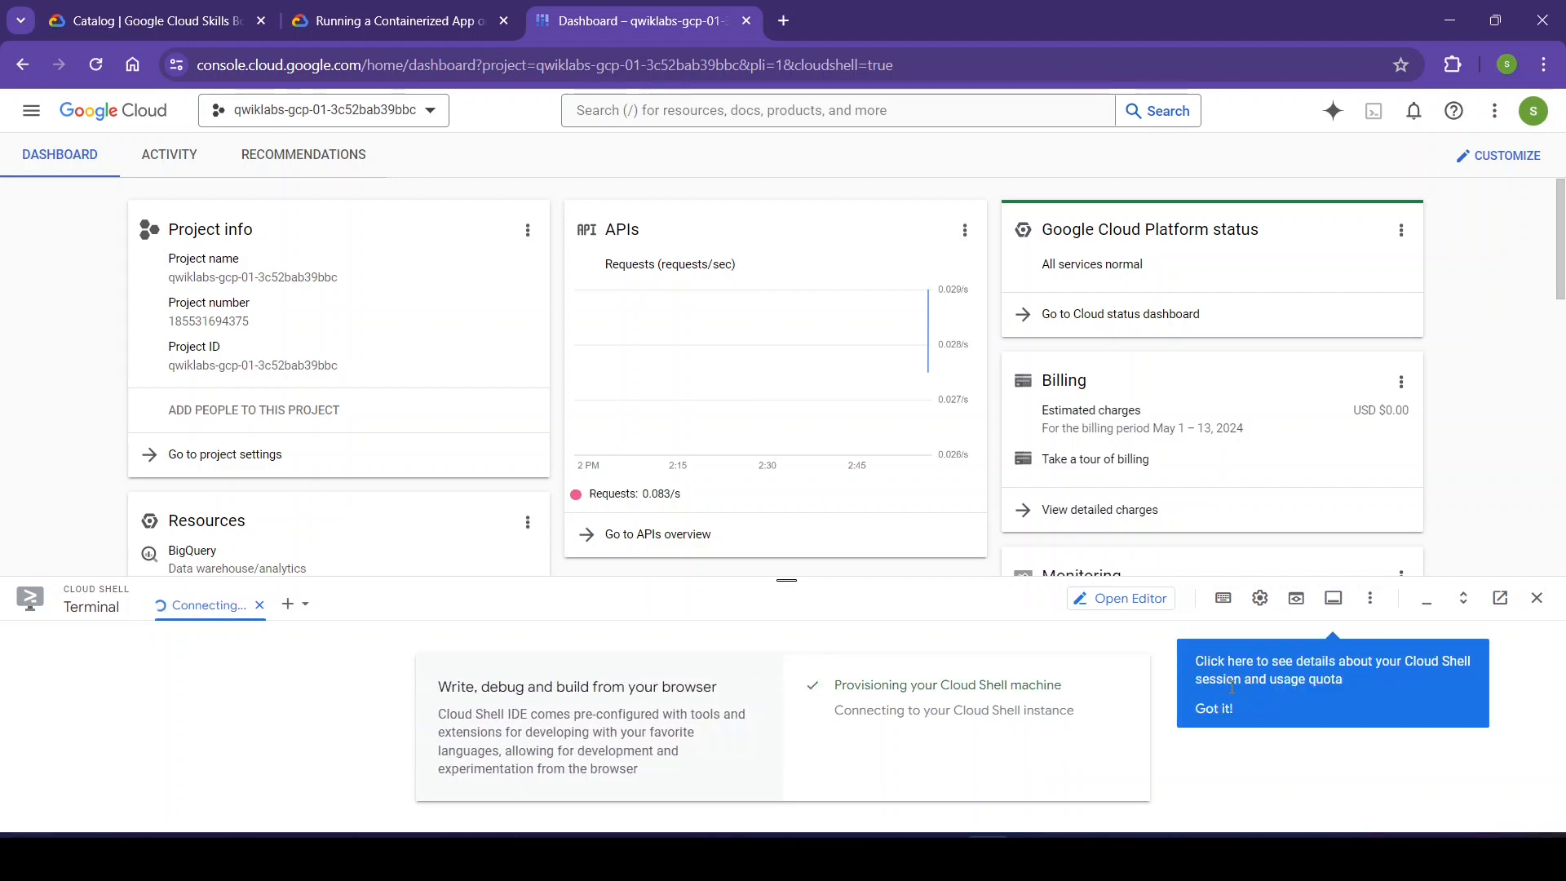
{"action": "left_click", "coordinate": [1236, 713]}
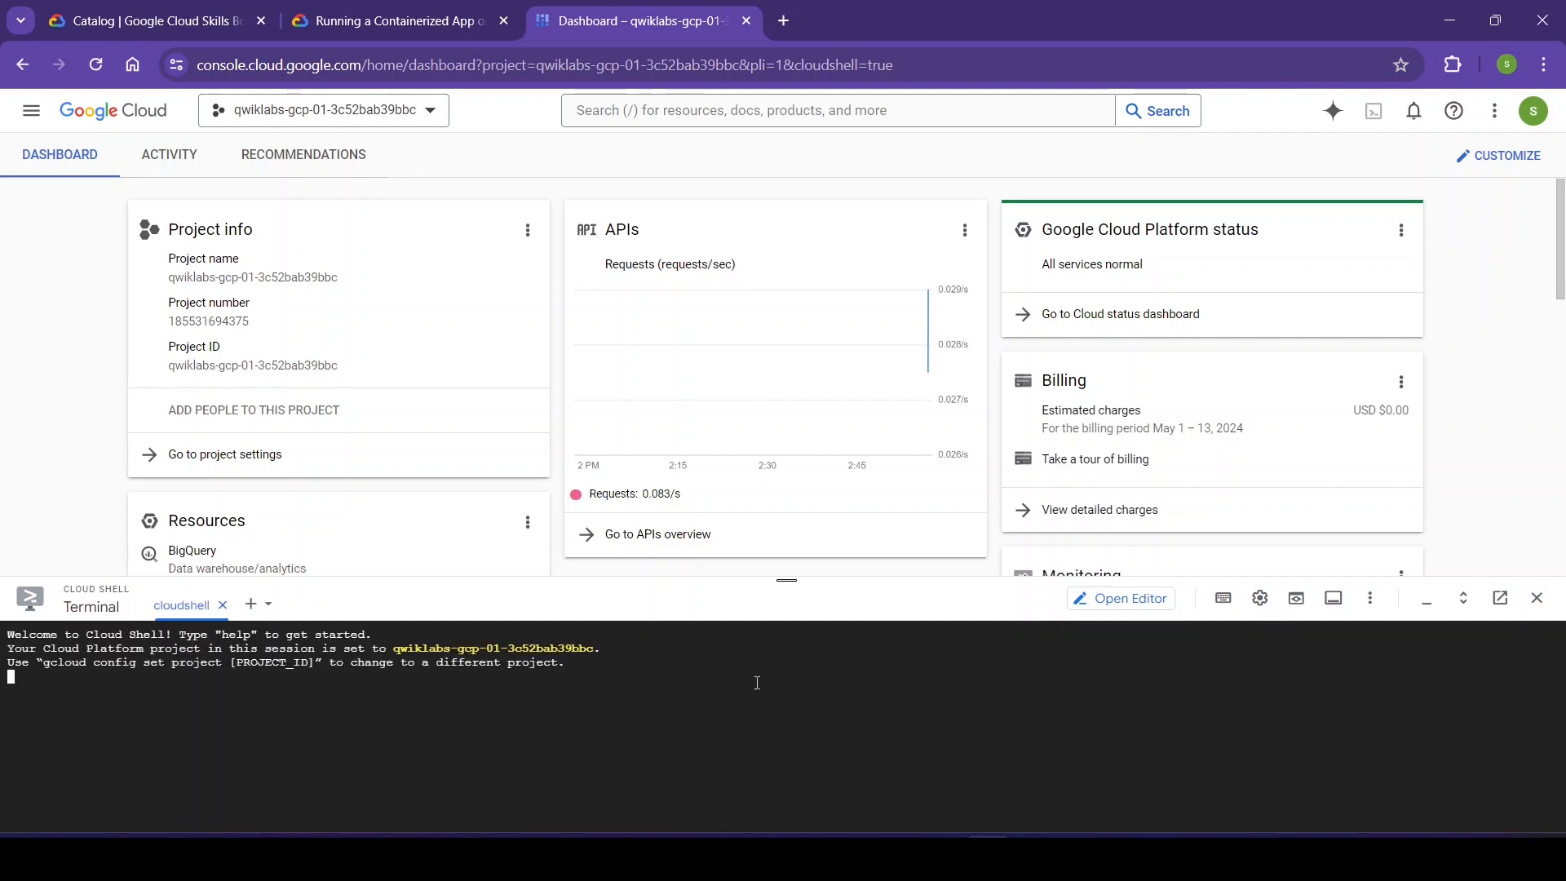
- Set the Cloud Shell terminal's text size to Large and enlarge the terminal to nearly the full page height
{"action": "left_click_drag", "start_coordinate": [786, 580], "coordinate": [781, 461]}
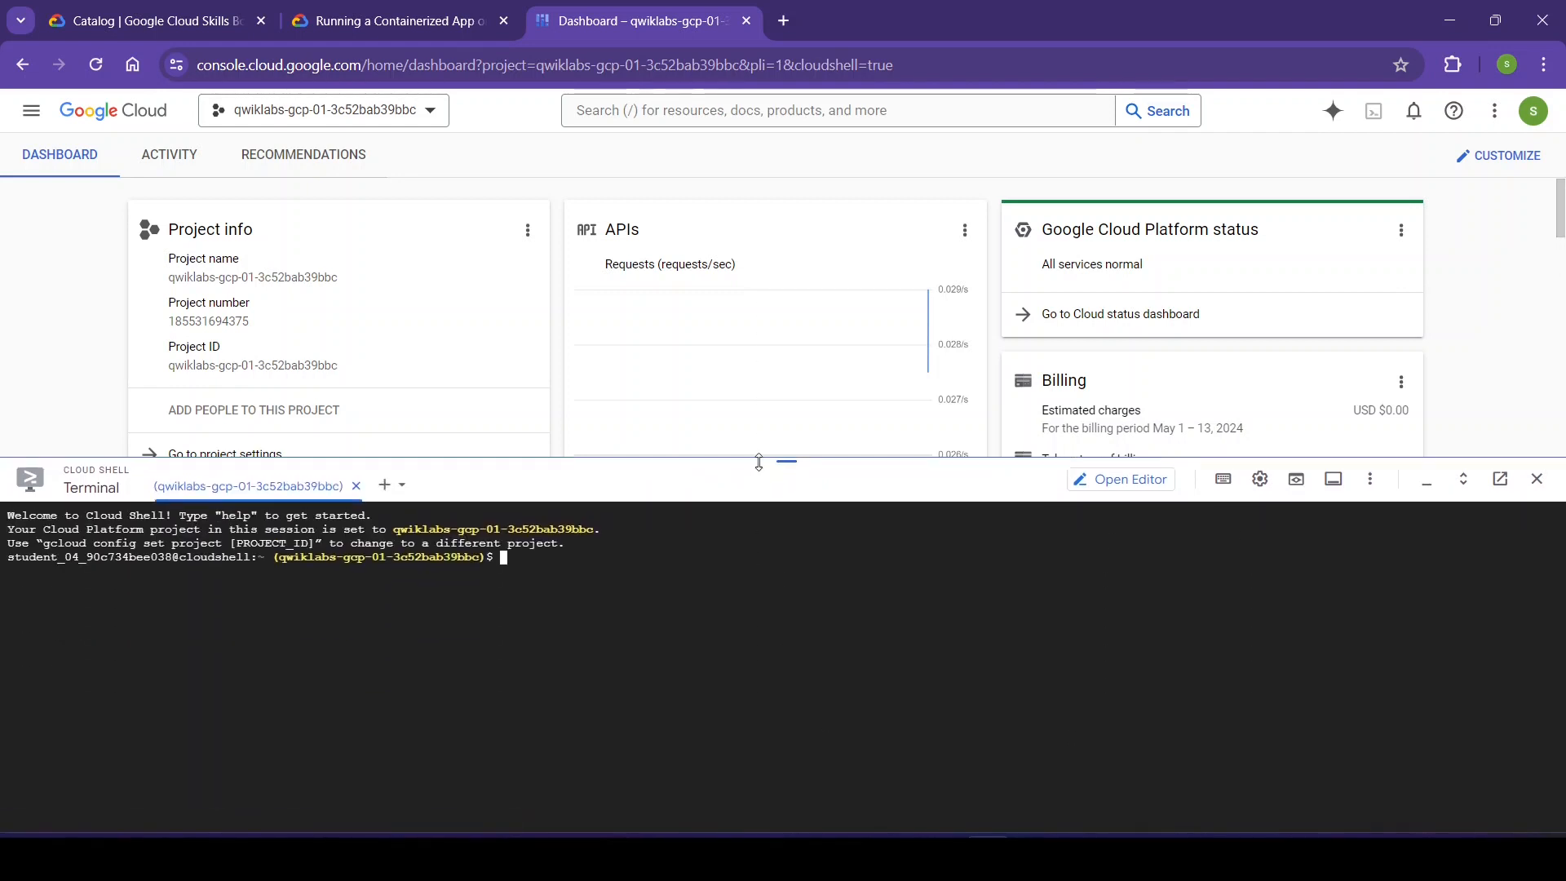
{"action": "left_click", "coordinate": [1270, 492]}
{"action": "mouse_move", "coordinate": [1134, 548]}
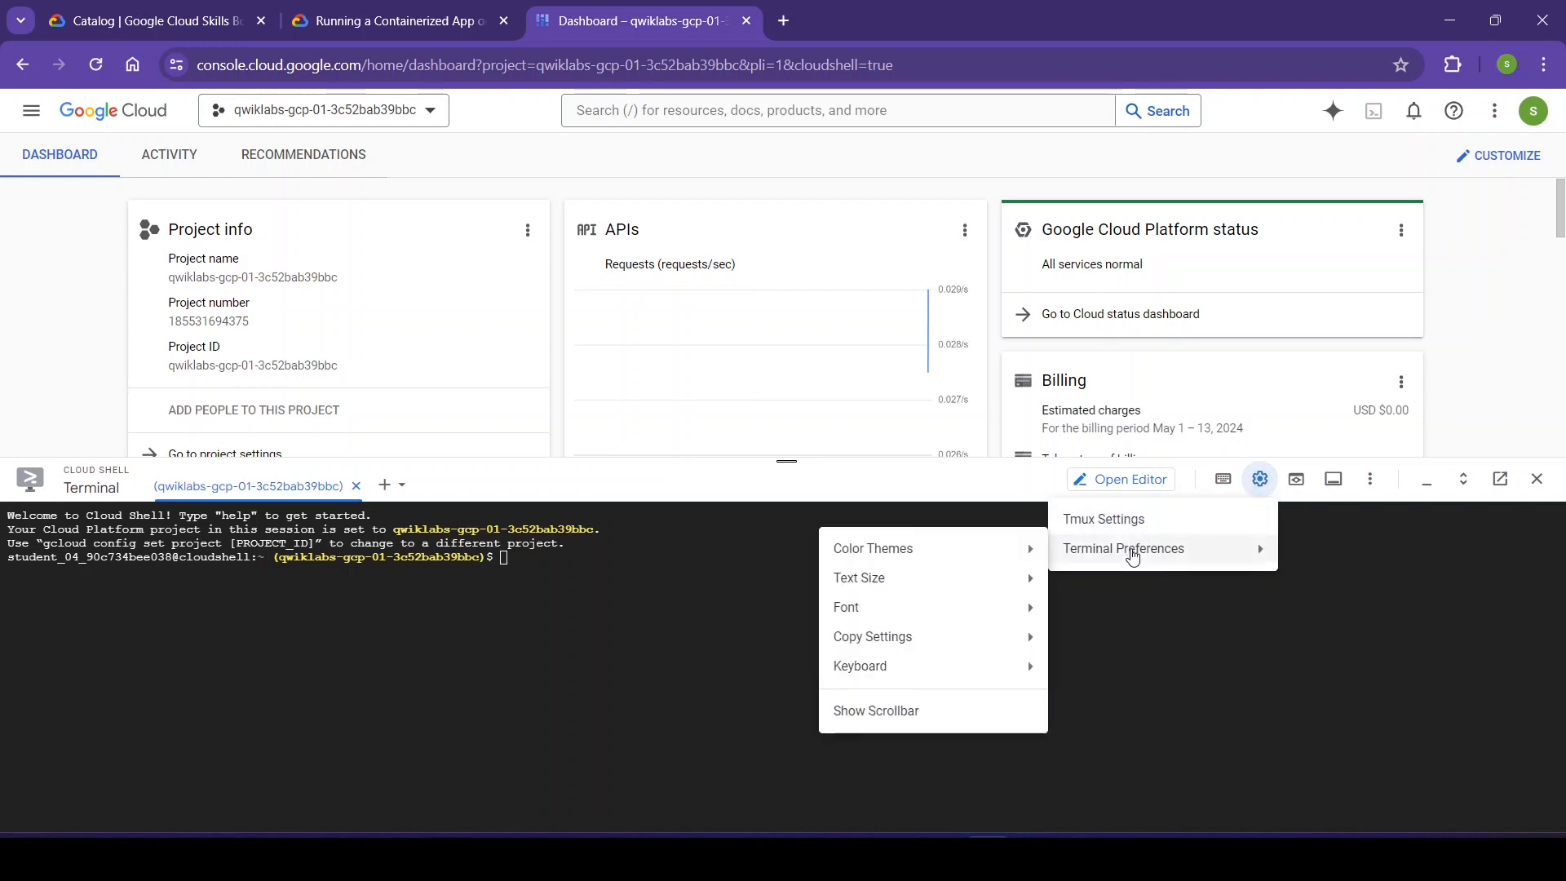
{"action": "mouse_move", "coordinate": [912, 611]}
{"action": "mouse_move", "coordinate": [849, 581]}
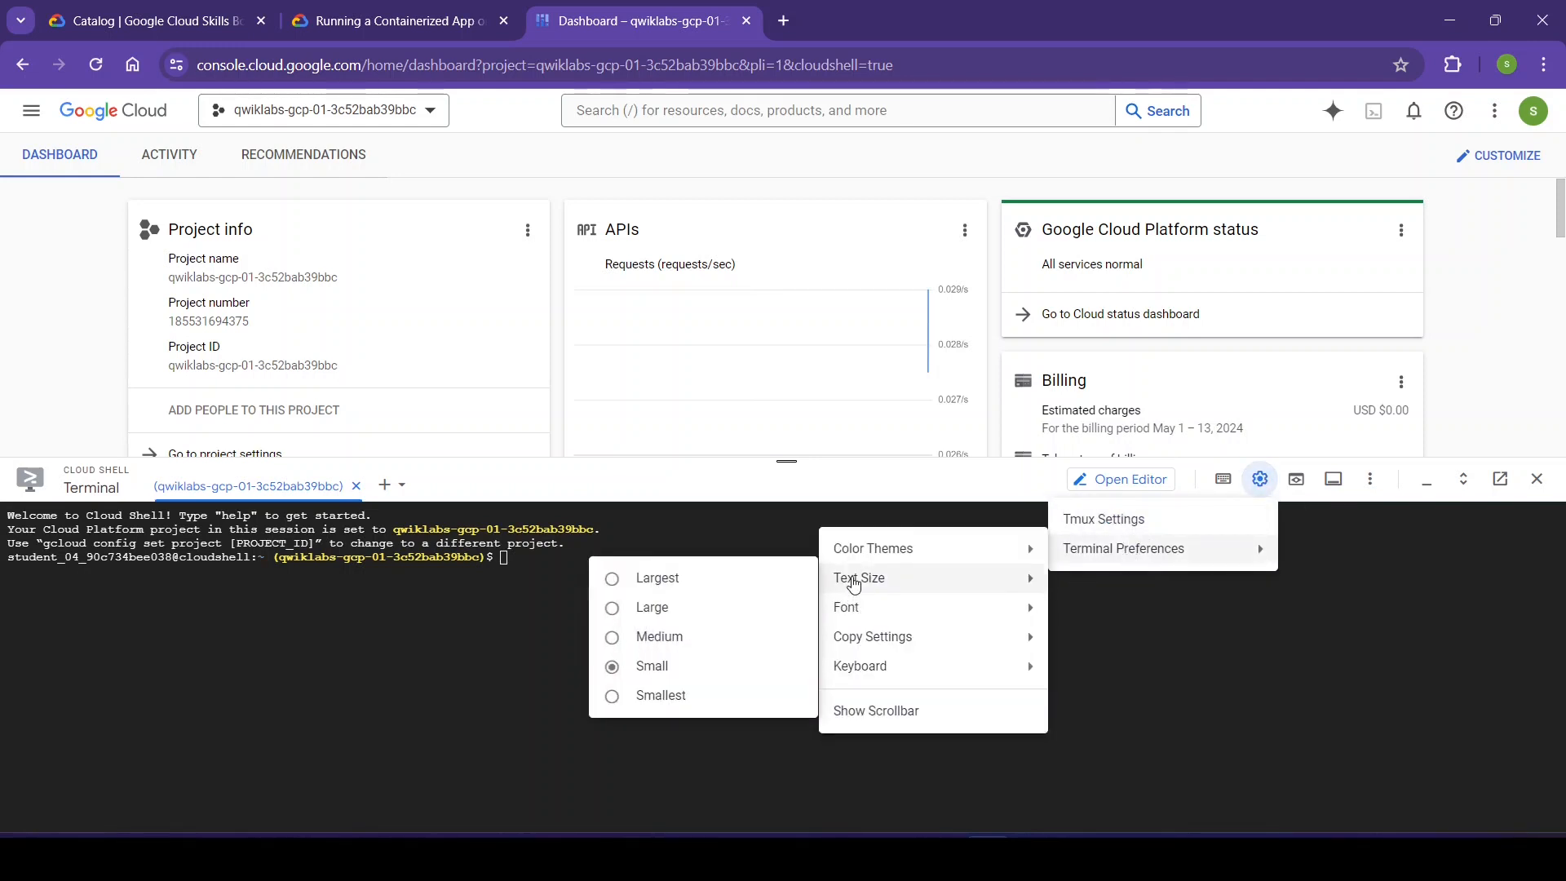
{"action": "left_click", "coordinate": [620, 608]}
{"action": "left_click", "coordinate": [720, 642]}
{"action": "left_click_drag", "start_coordinate": [787, 458], "coordinate": [729, 186]}
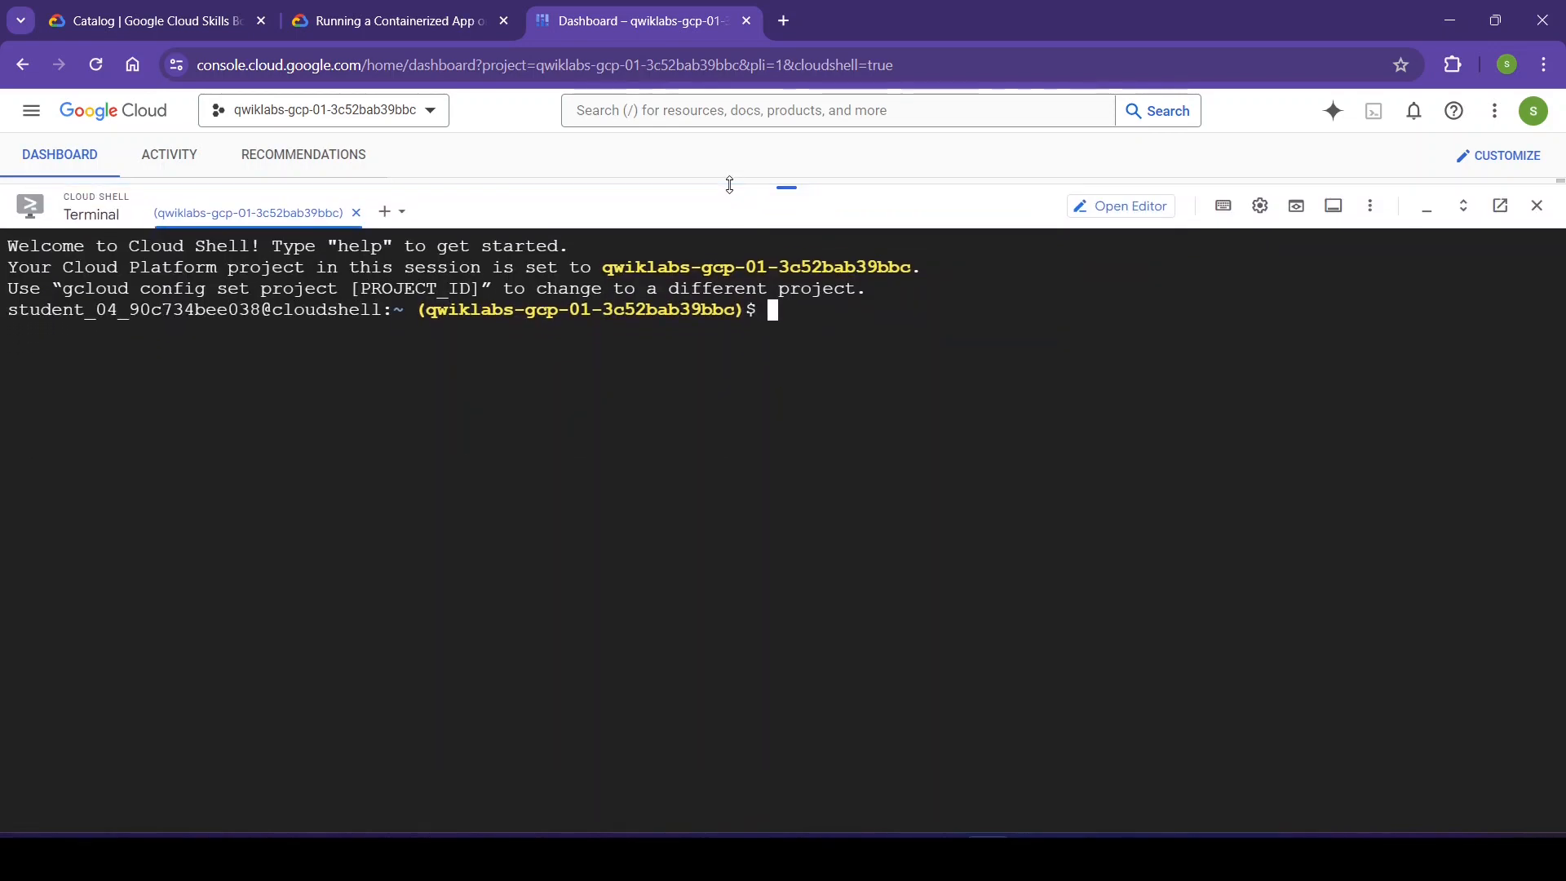
- Run the lab's "gcloud auth list" command in Cloud Shell and authorize it to use the account credentials
{"action": "left_click", "coordinate": [359, 7]}
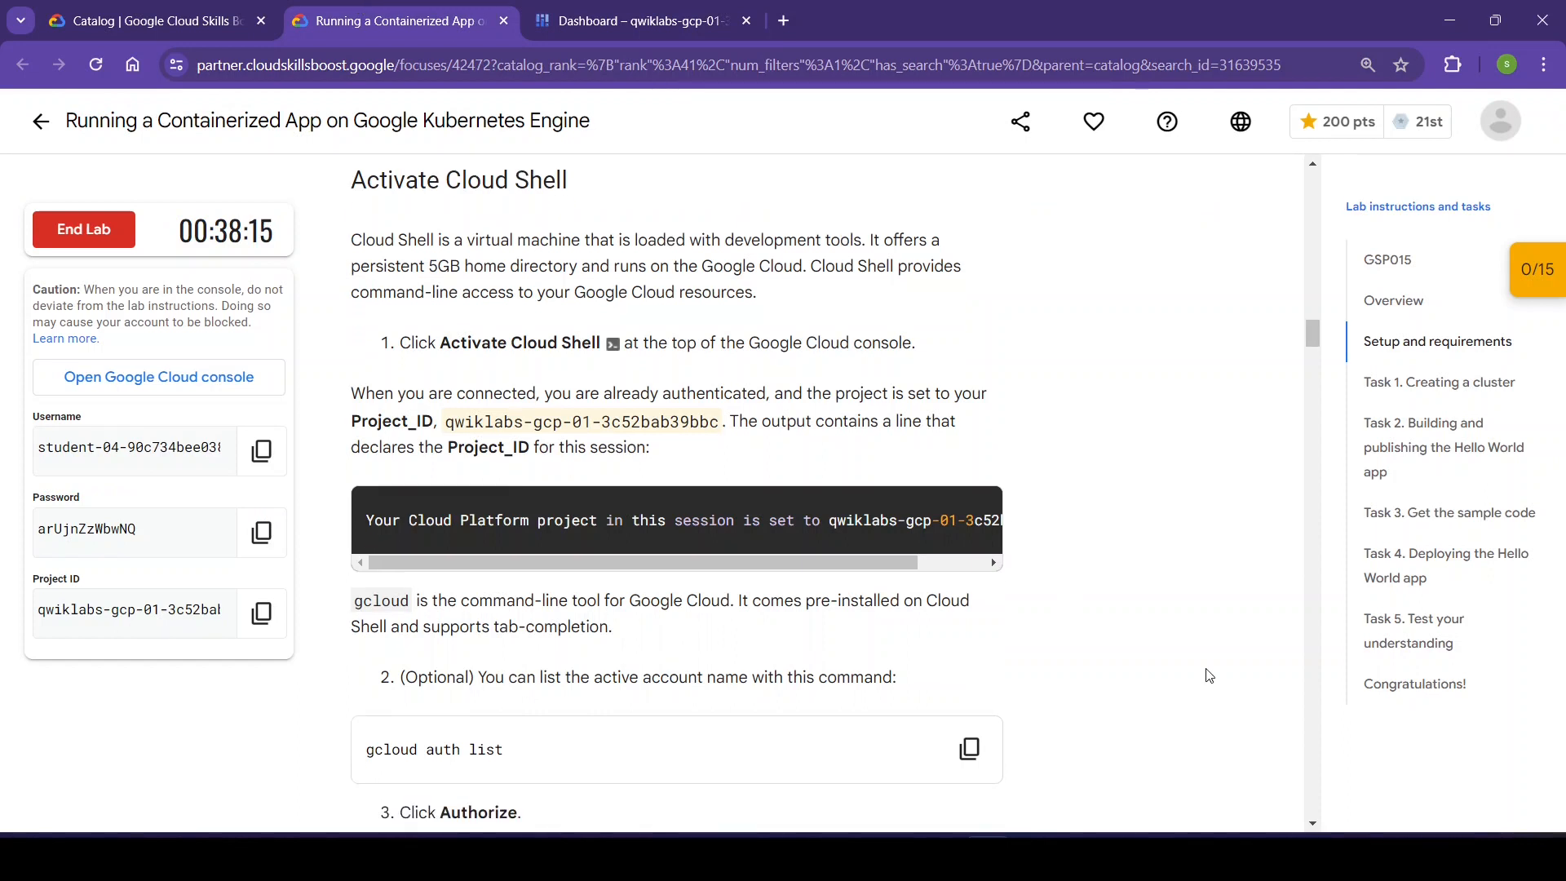
{"action": "scroll", "coordinate": [1209, 675], "scroll_direction": "down", "scroll_amount": 3}
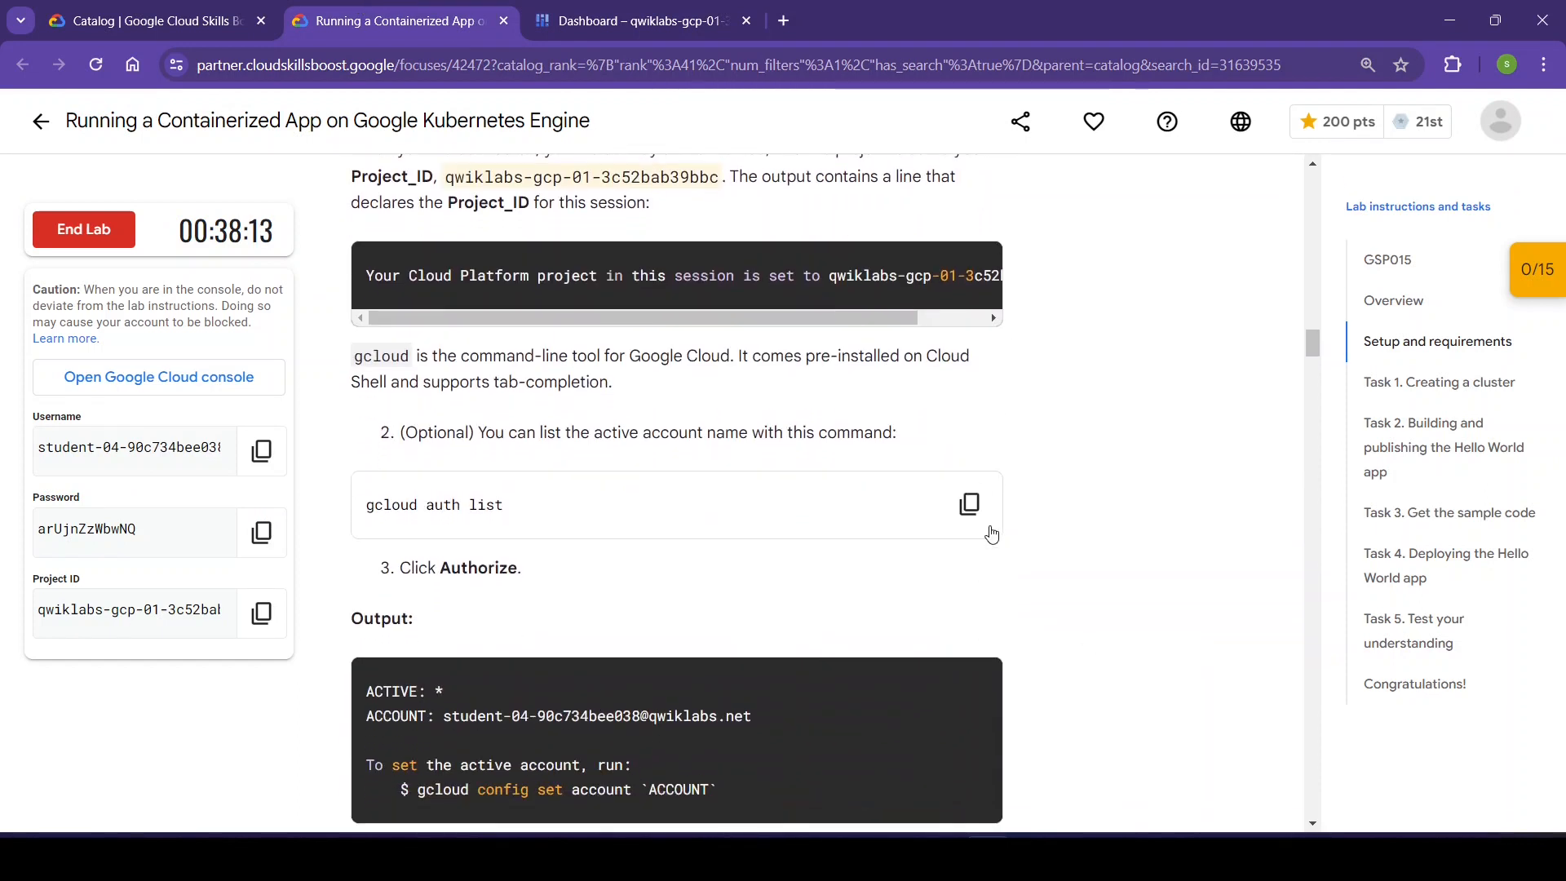
{"action": "left_click", "coordinate": [970, 504]}
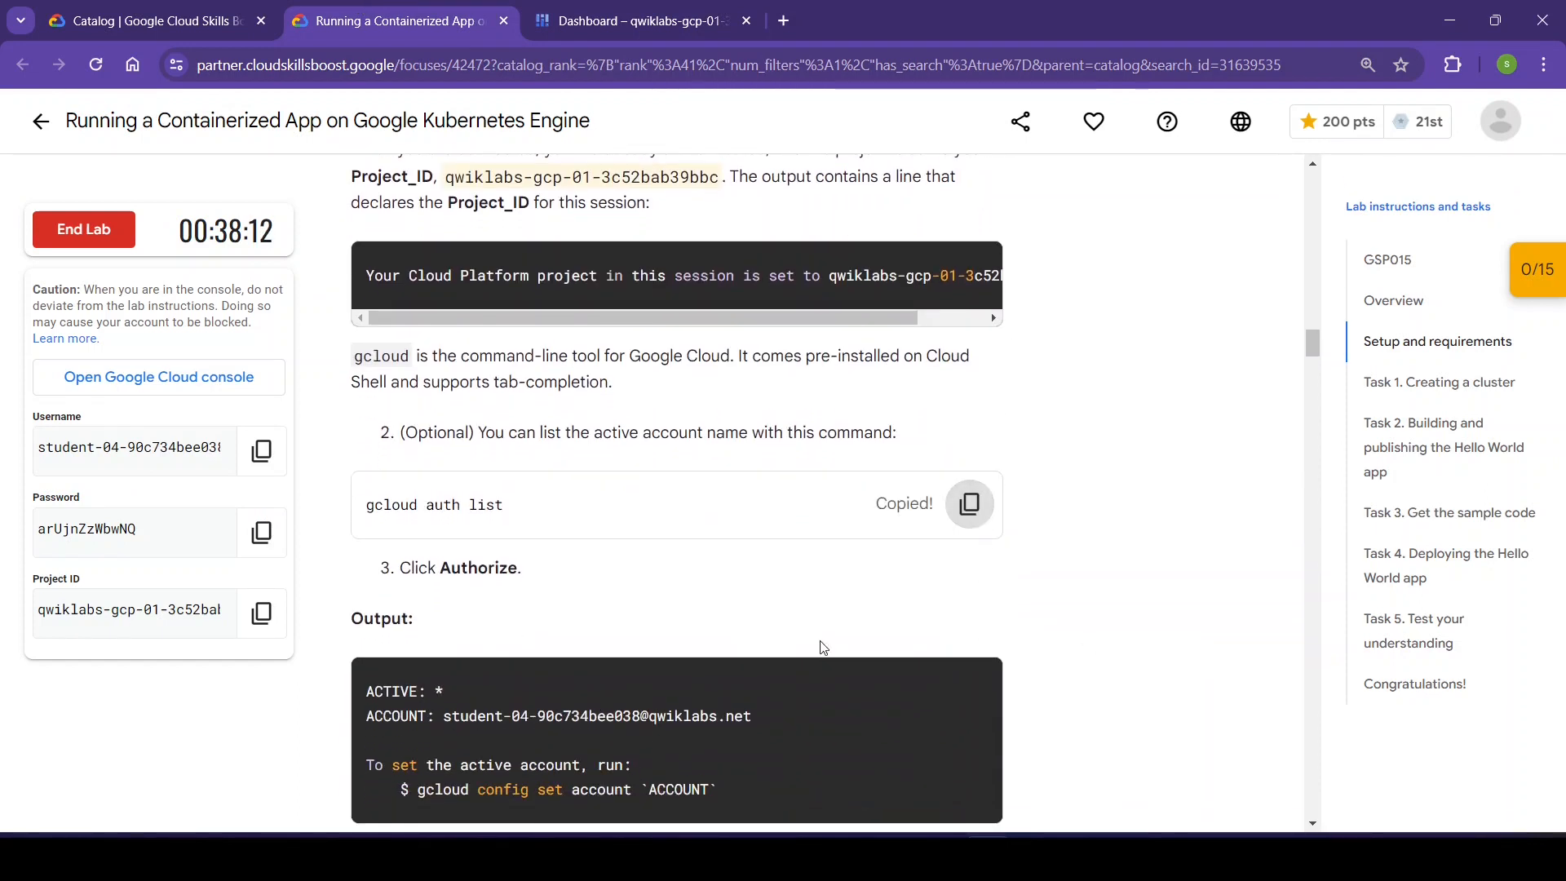
{"action": "left_click", "coordinate": [576, 6]}
{"action": "key", "text": "ctrl+v"}
{"action": "key", "text": "Return"}
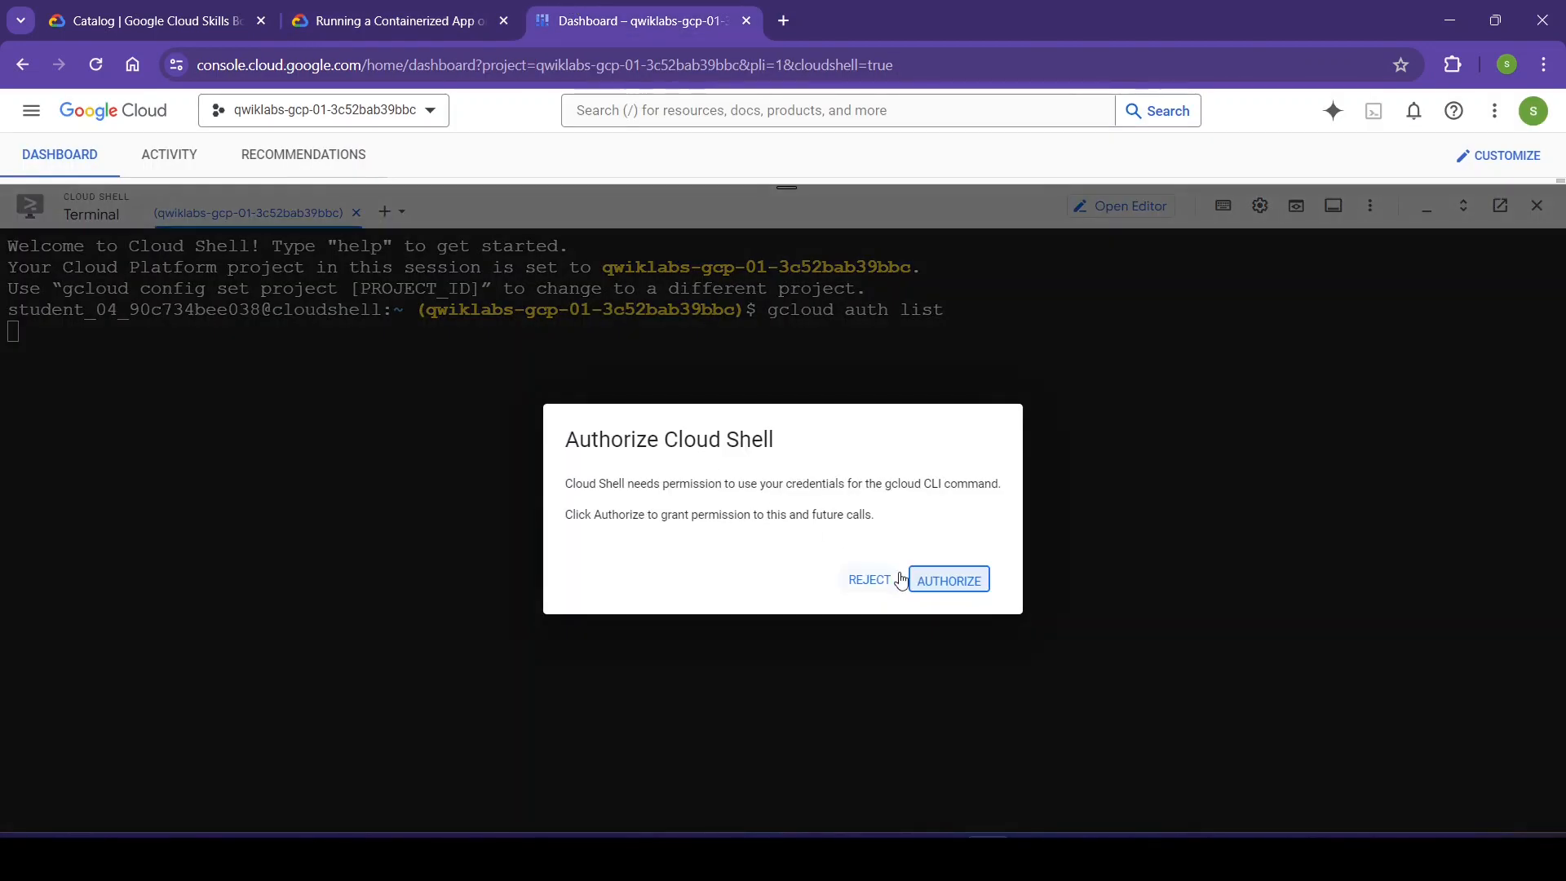
{"action": "left_click", "coordinate": [927, 580]}
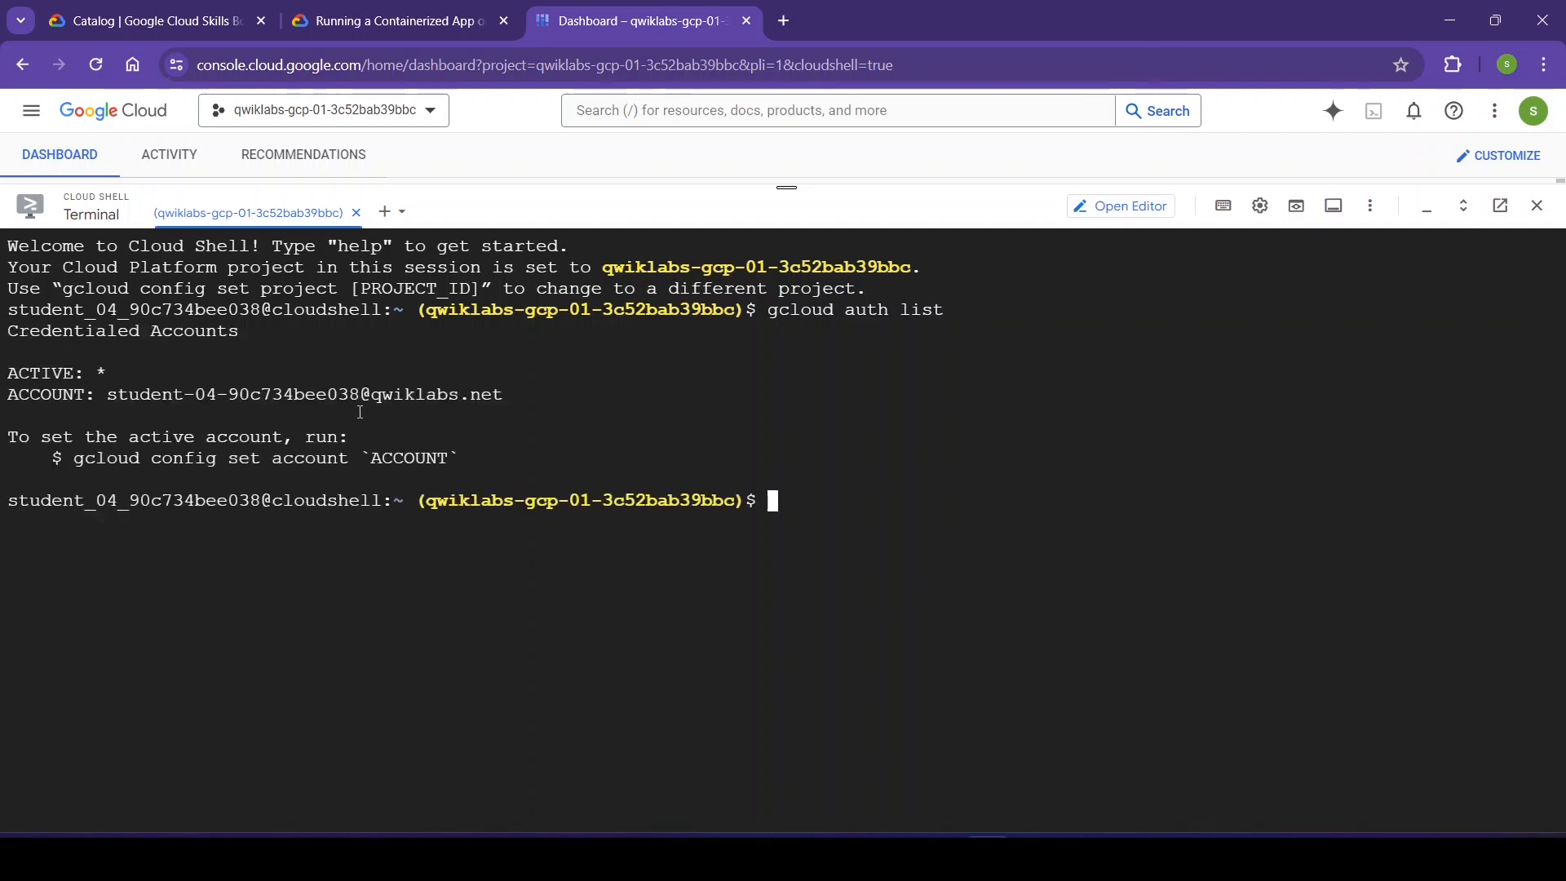
- Run the lab's "gcloud config list project" command in Cloud Shell to list the project ID
{"action": "left_click", "coordinate": [383, 18]}
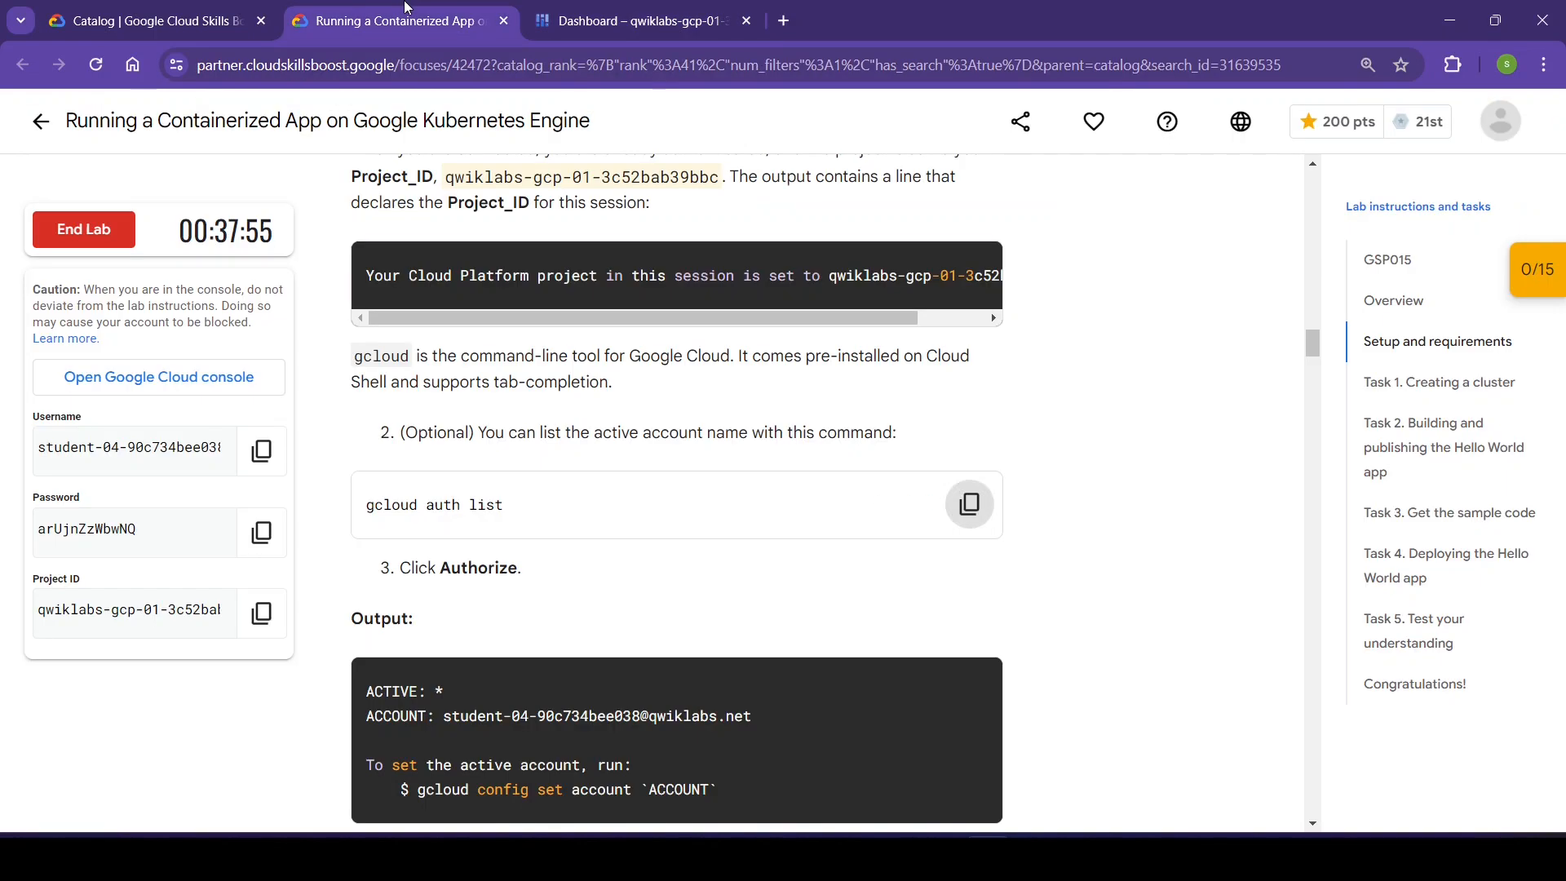
{"action": "scroll", "coordinate": [1134, 592], "scroll_direction": "down", "scroll_amount": 5}
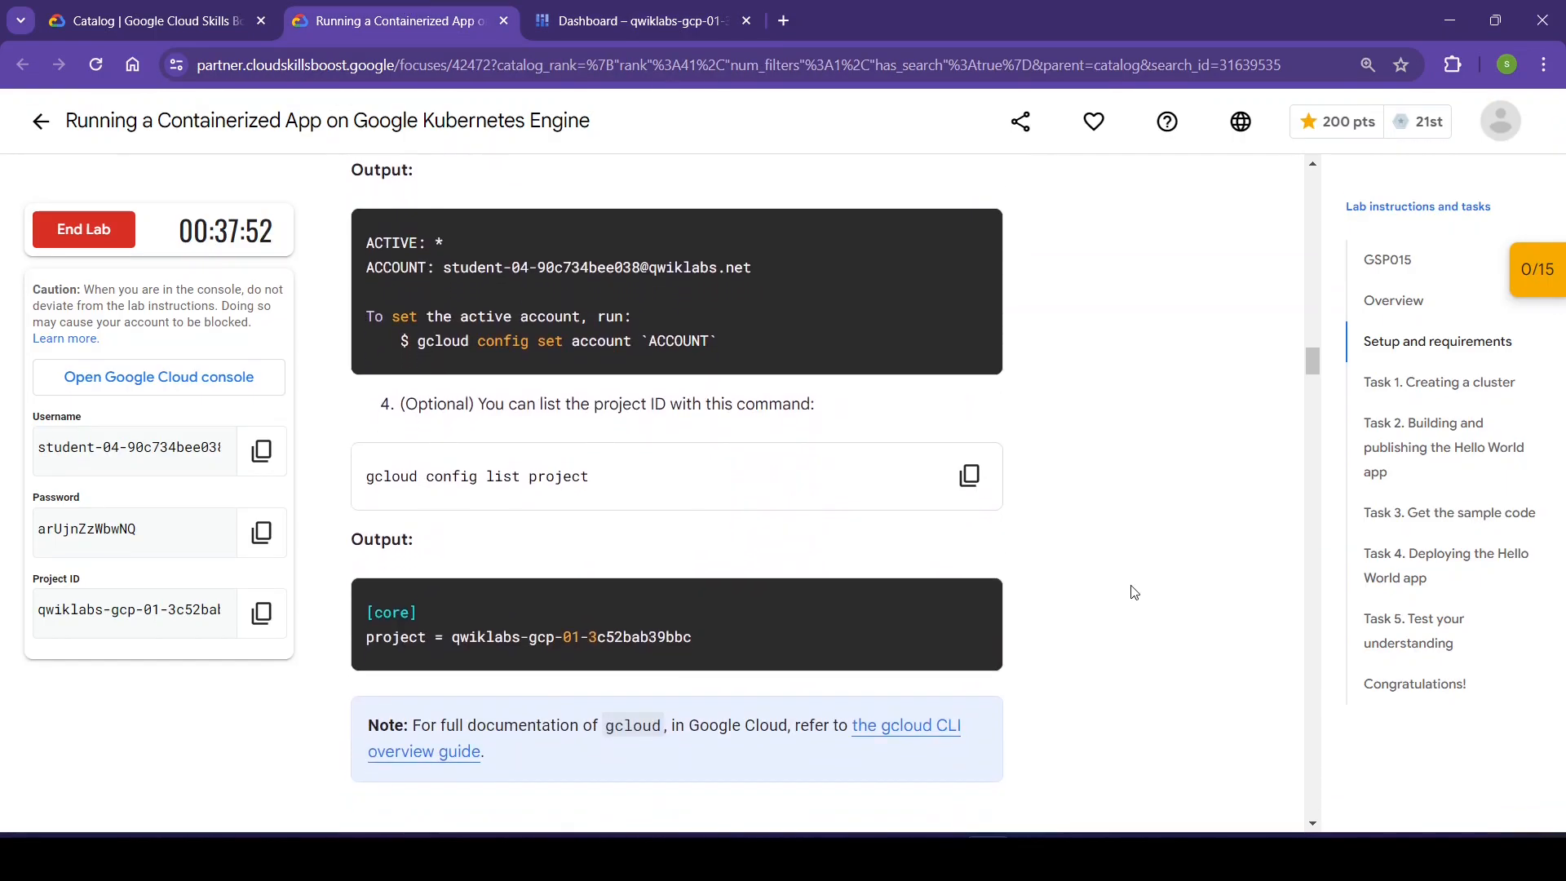
{"action": "left_click", "coordinate": [970, 475]}
{"action": "left_click", "coordinate": [628, 20]}
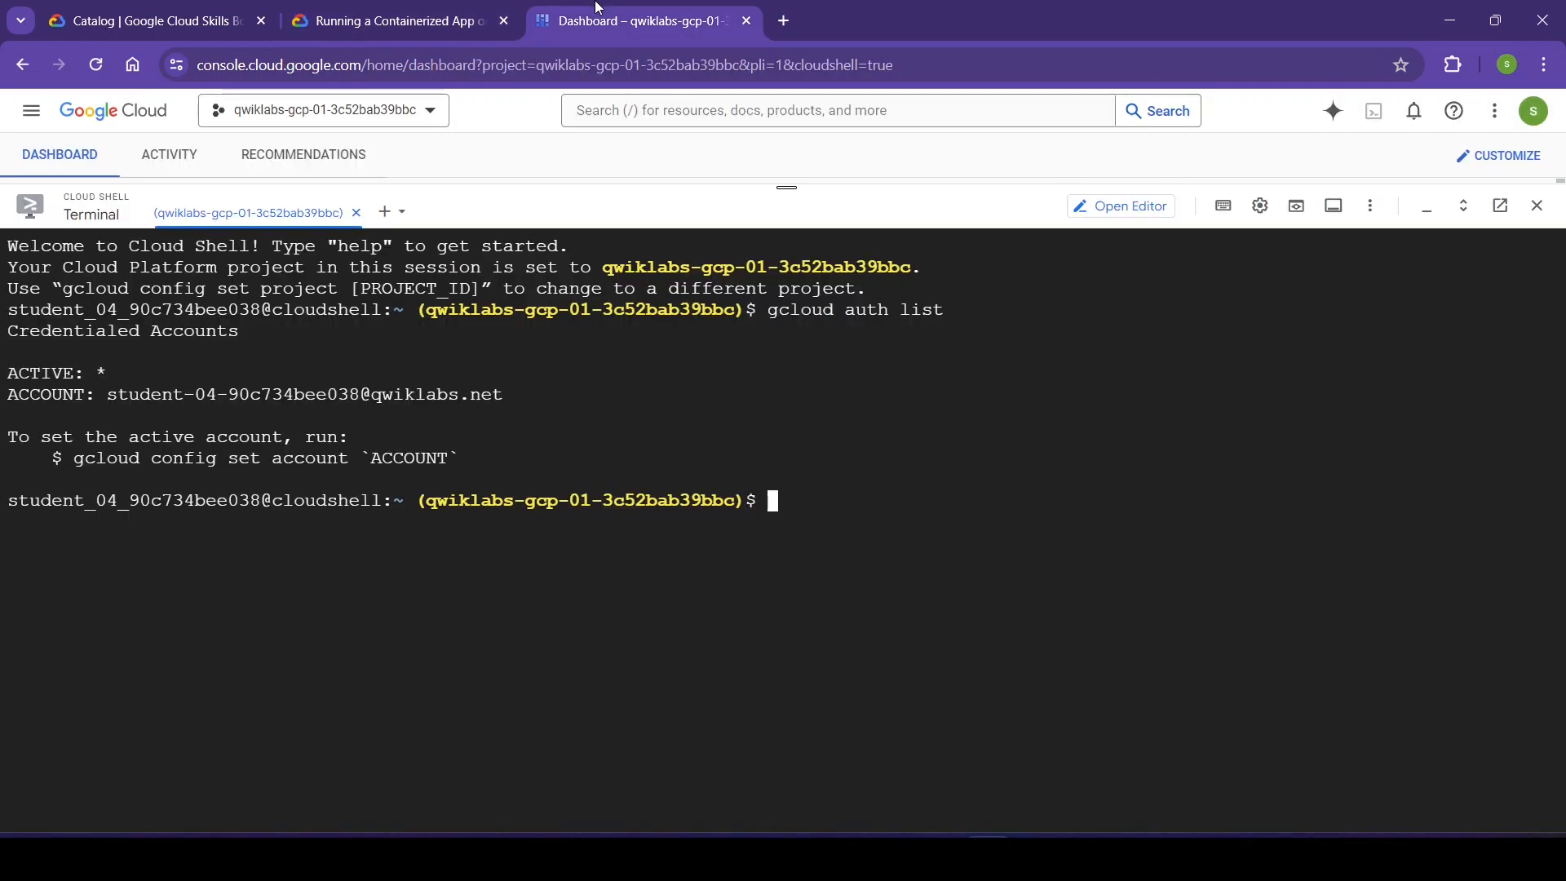
{"action": "key", "text": "ctrl+v"}
{"action": "key", "text": "Return"}
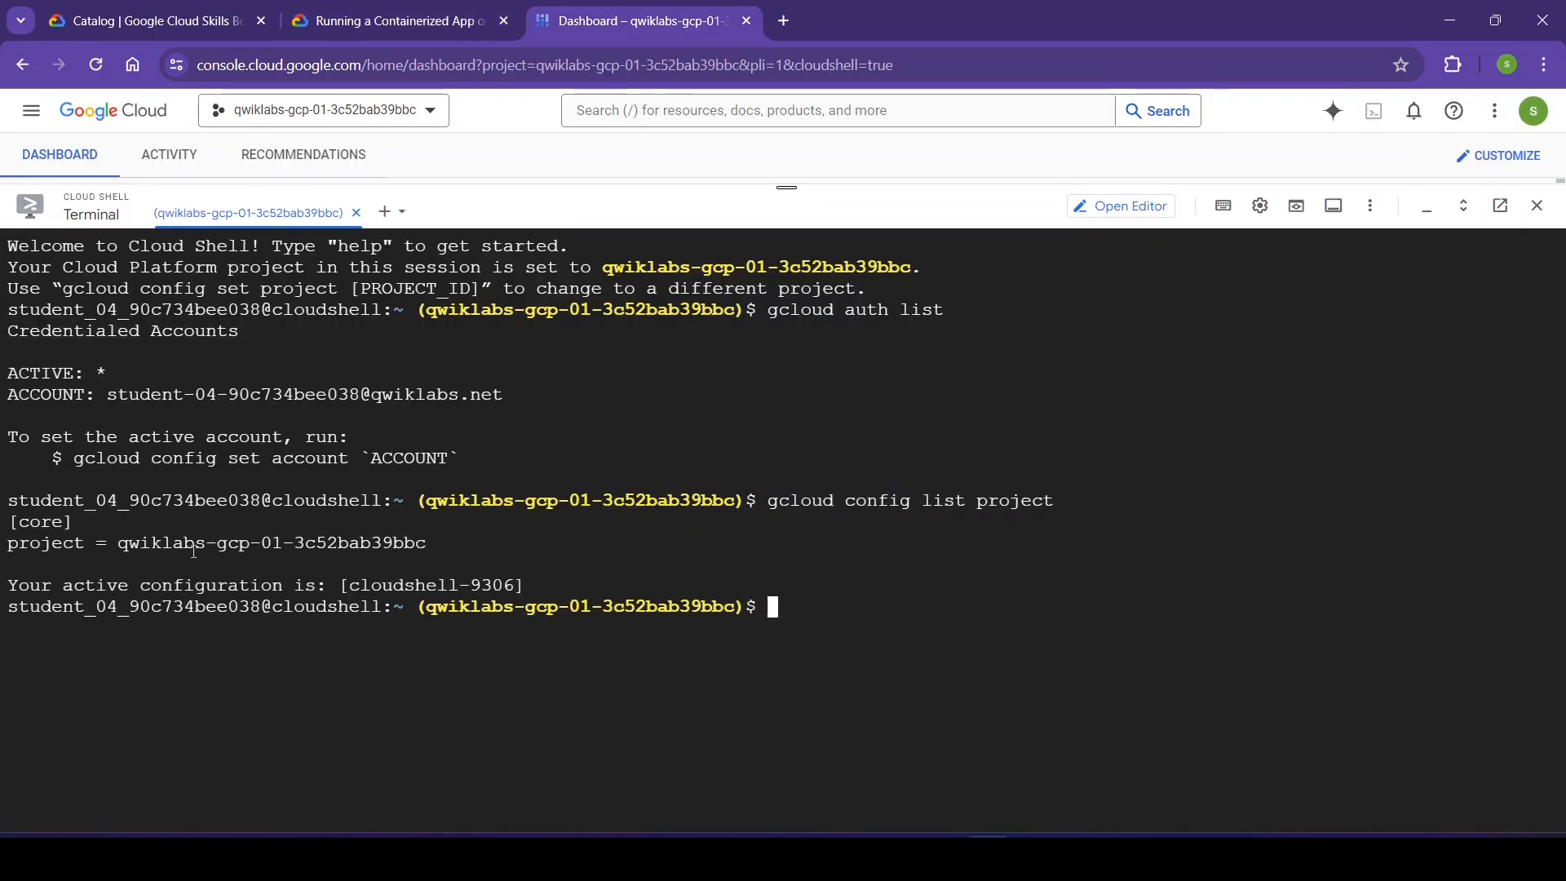
- Set the default compute zone to us-east1-d by running the lab's "gcloud config set compute/zone us-east1-d" command in Cloud Shell
{"action": "key", "text": "ctrl+shift+Tab"}
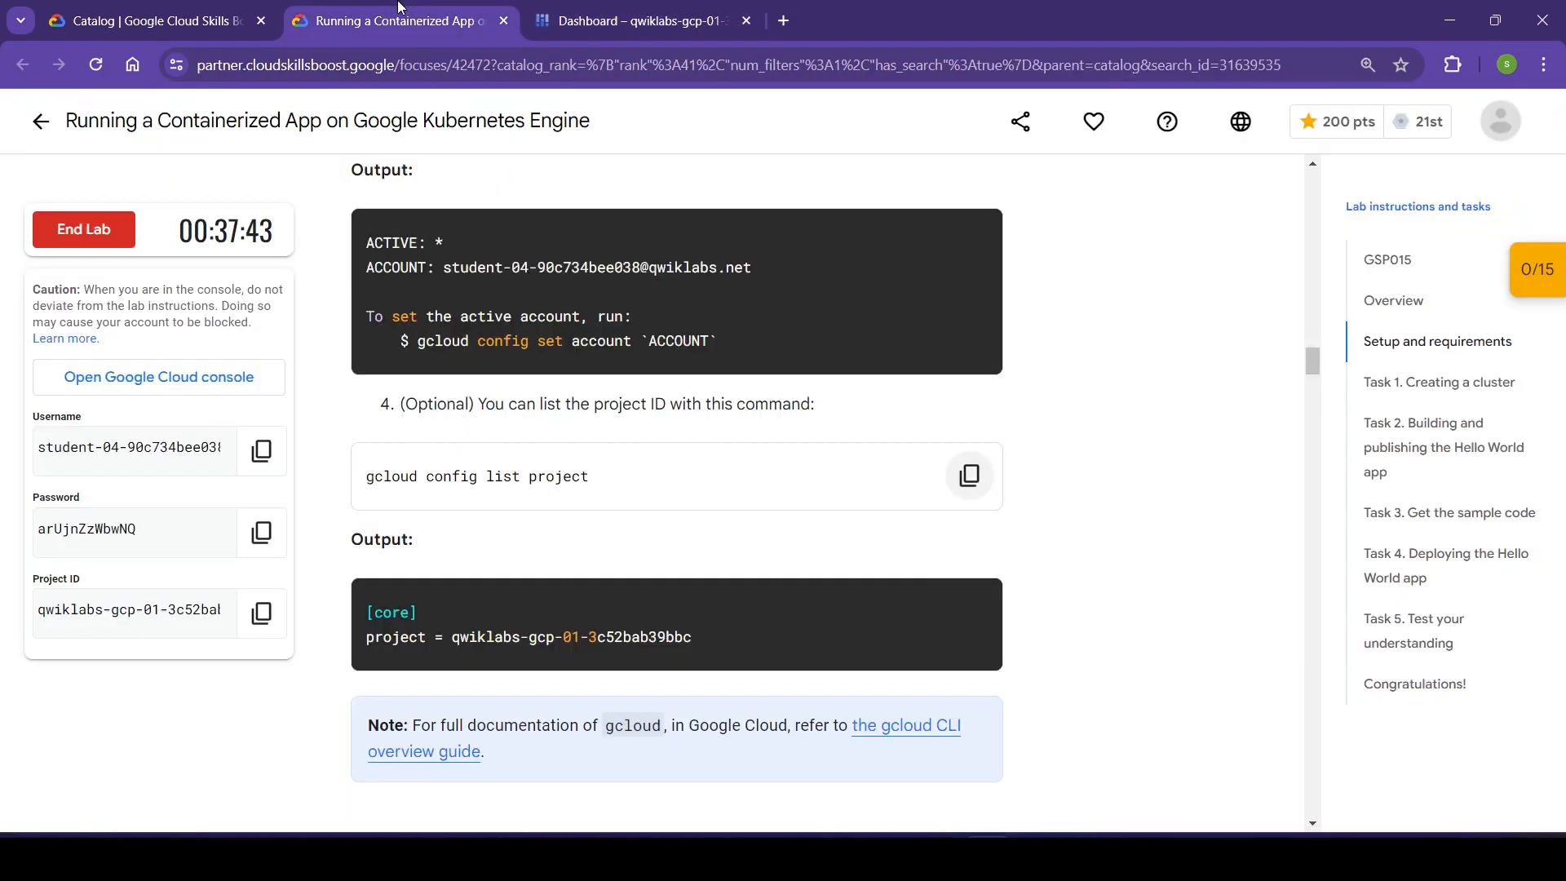
{"action": "scroll", "coordinate": [1069, 565], "scroll_direction": "down", "scroll_amount": 1}
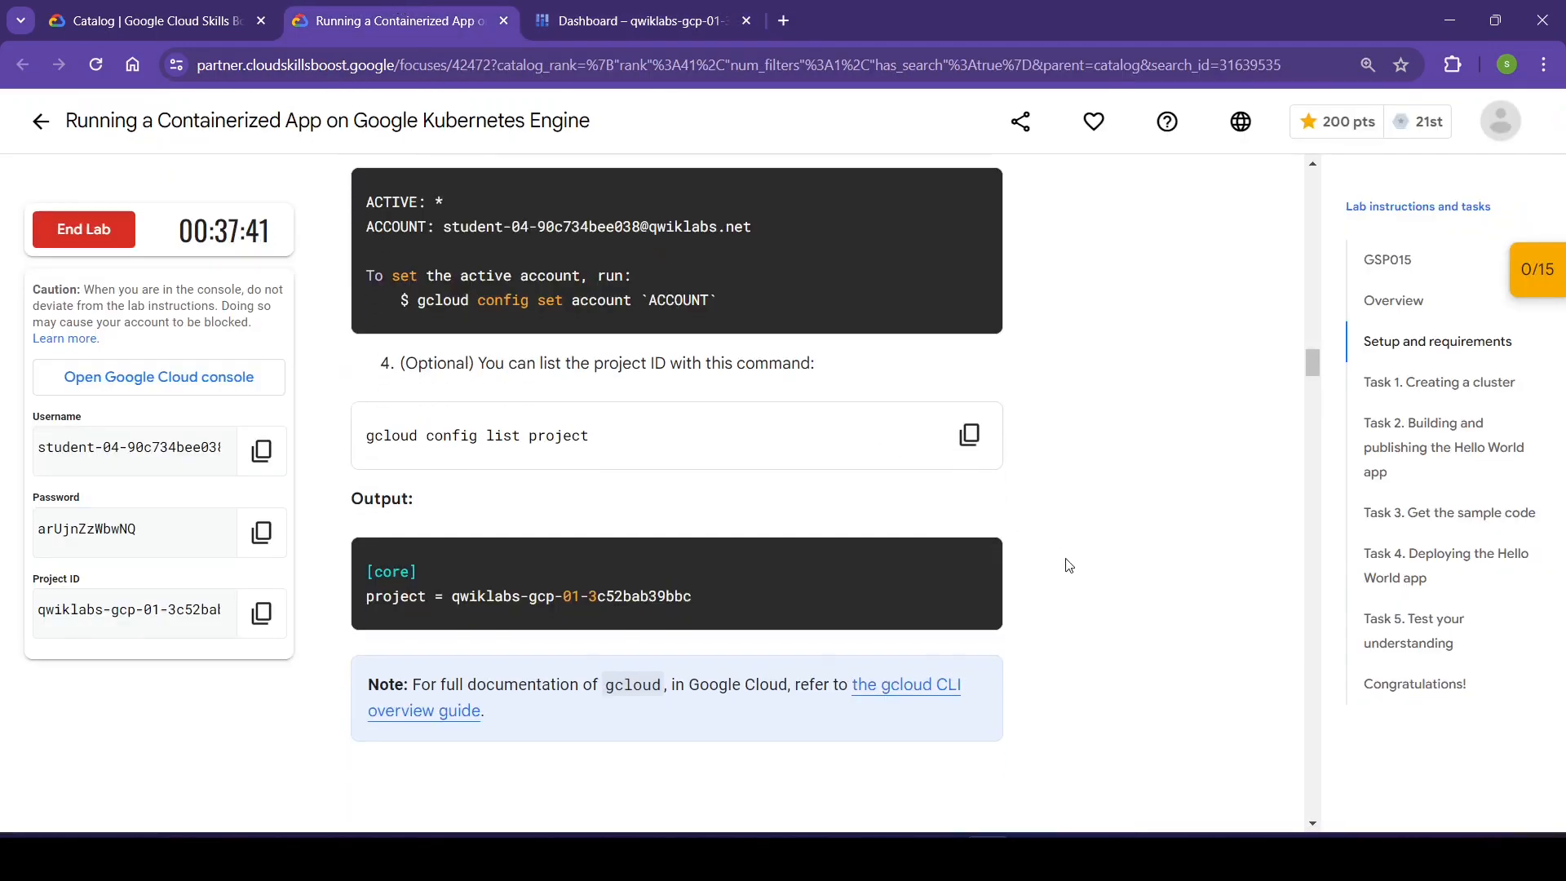
{"action": "scroll", "coordinate": [1069, 566], "scroll_direction": "down", "scroll_amount": 6}
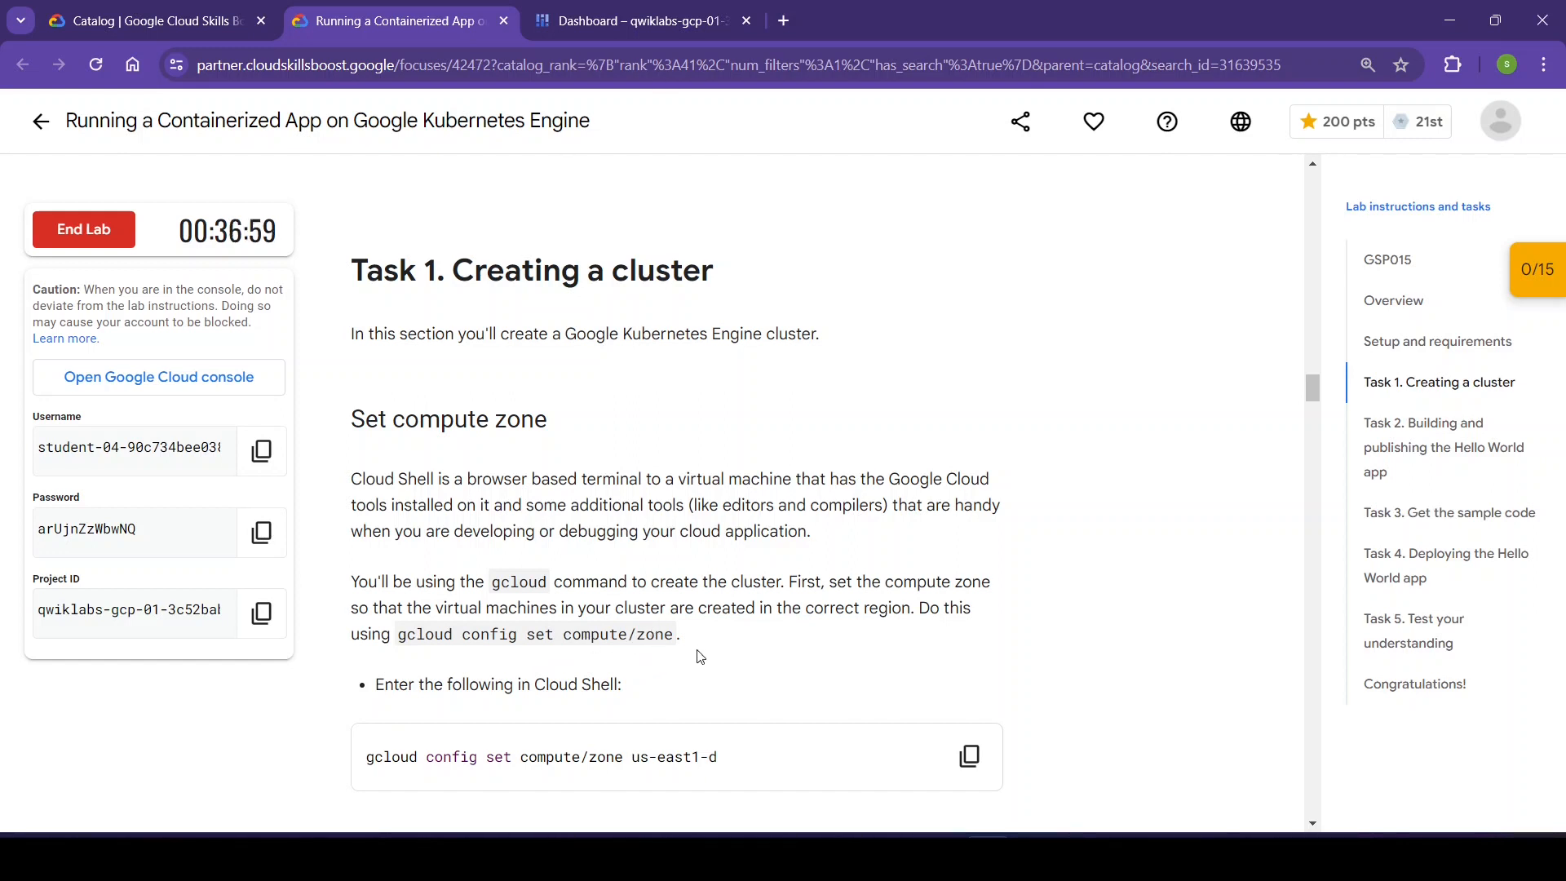
{"action": "scroll", "coordinate": [701, 674], "scroll_direction": "down", "scroll_amount": 1}
{"action": "scroll", "coordinate": [704, 674], "scroll_direction": "down", "scroll_amount": 2}
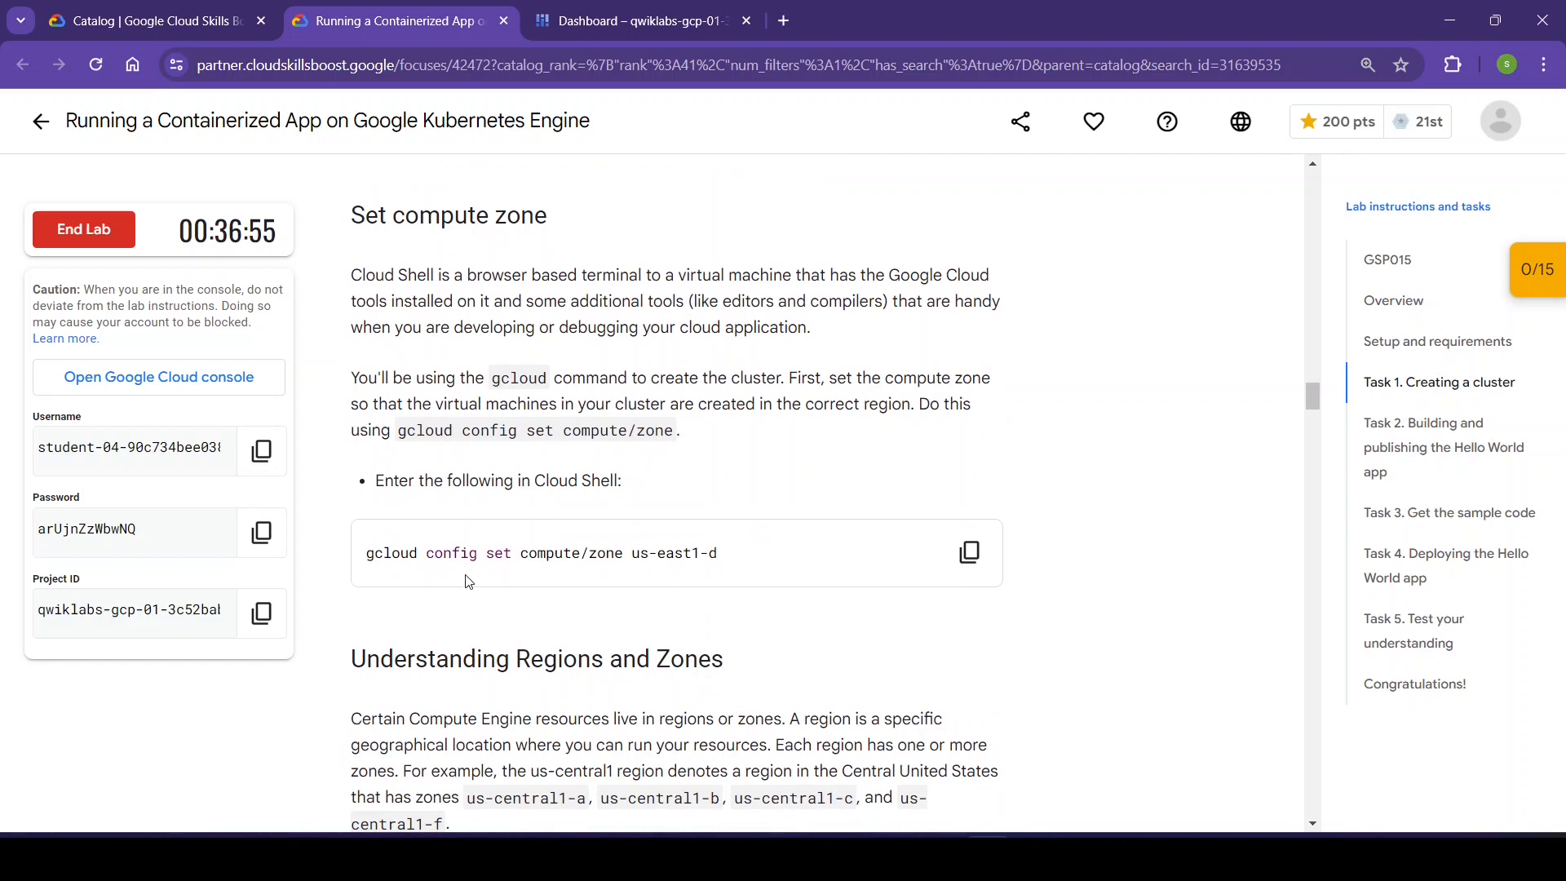
{"action": "left_click", "coordinate": [977, 558]}
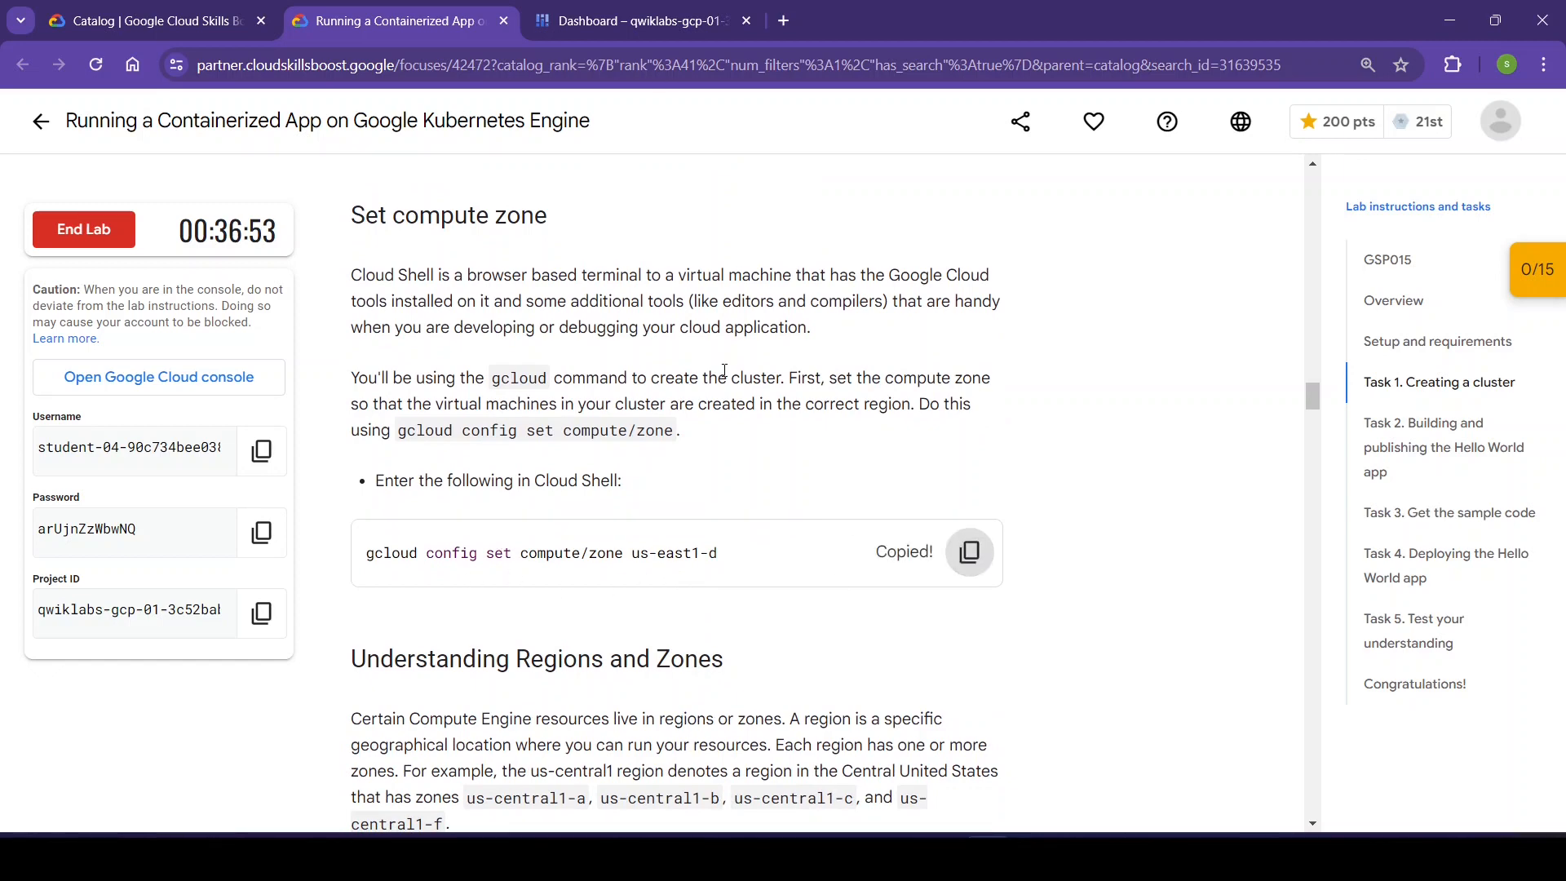
{"action": "left_click", "coordinate": [607, 7]}
{"action": "key", "text": "ctrl+v"}
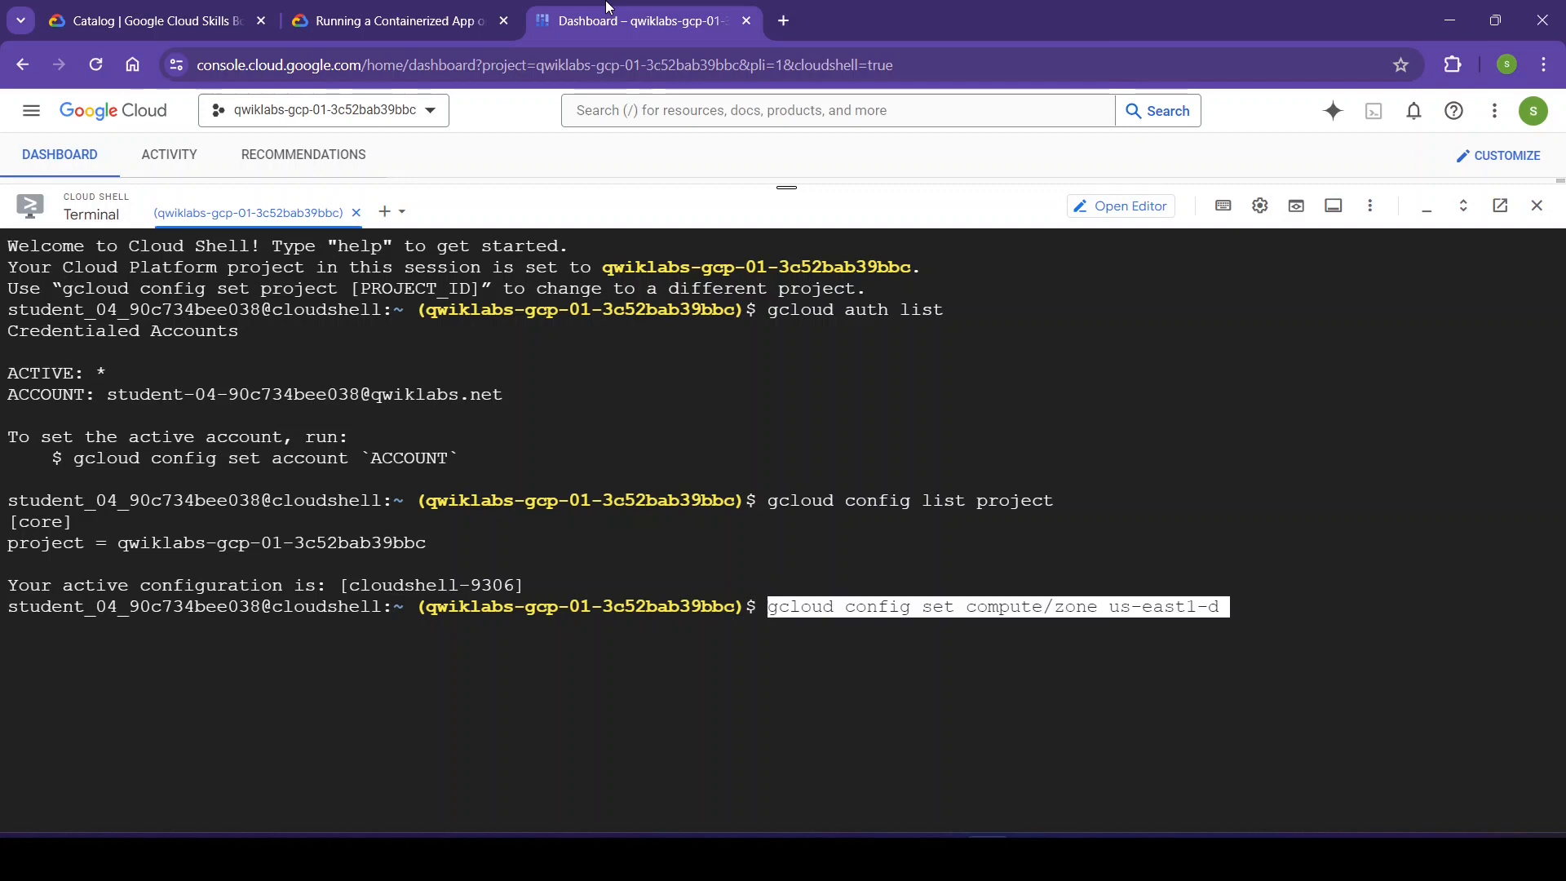
{"action": "key", "text": "Return"}
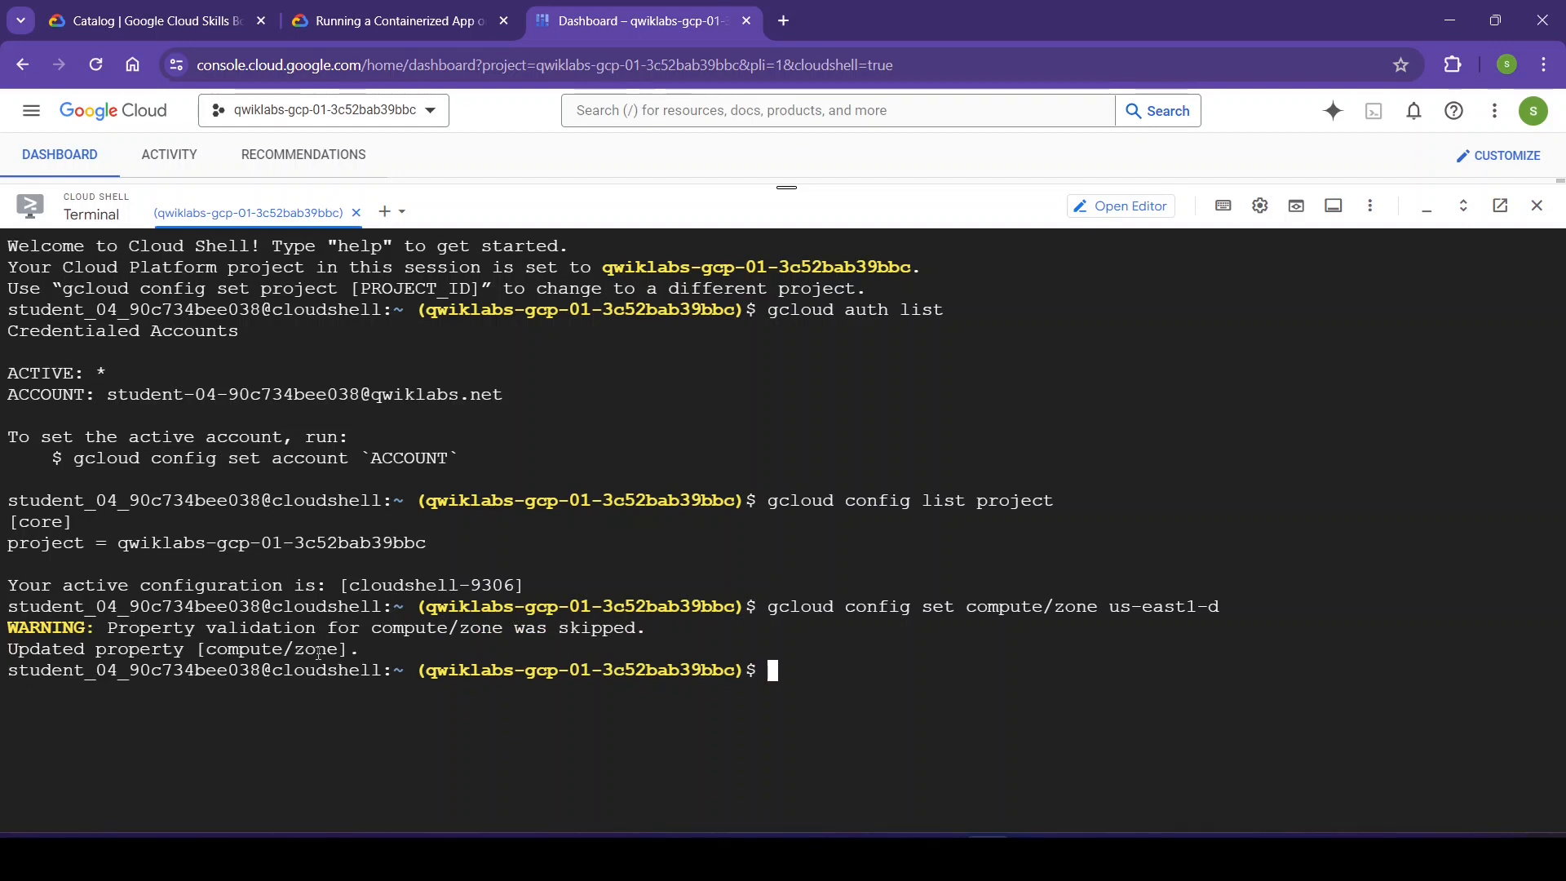
- Create the hello-world Kubernetes cluster by running the lab's "gcloud container clusters create hello-world" command in Cloud Shell
{"action": "left_click", "coordinate": [409, 15]}
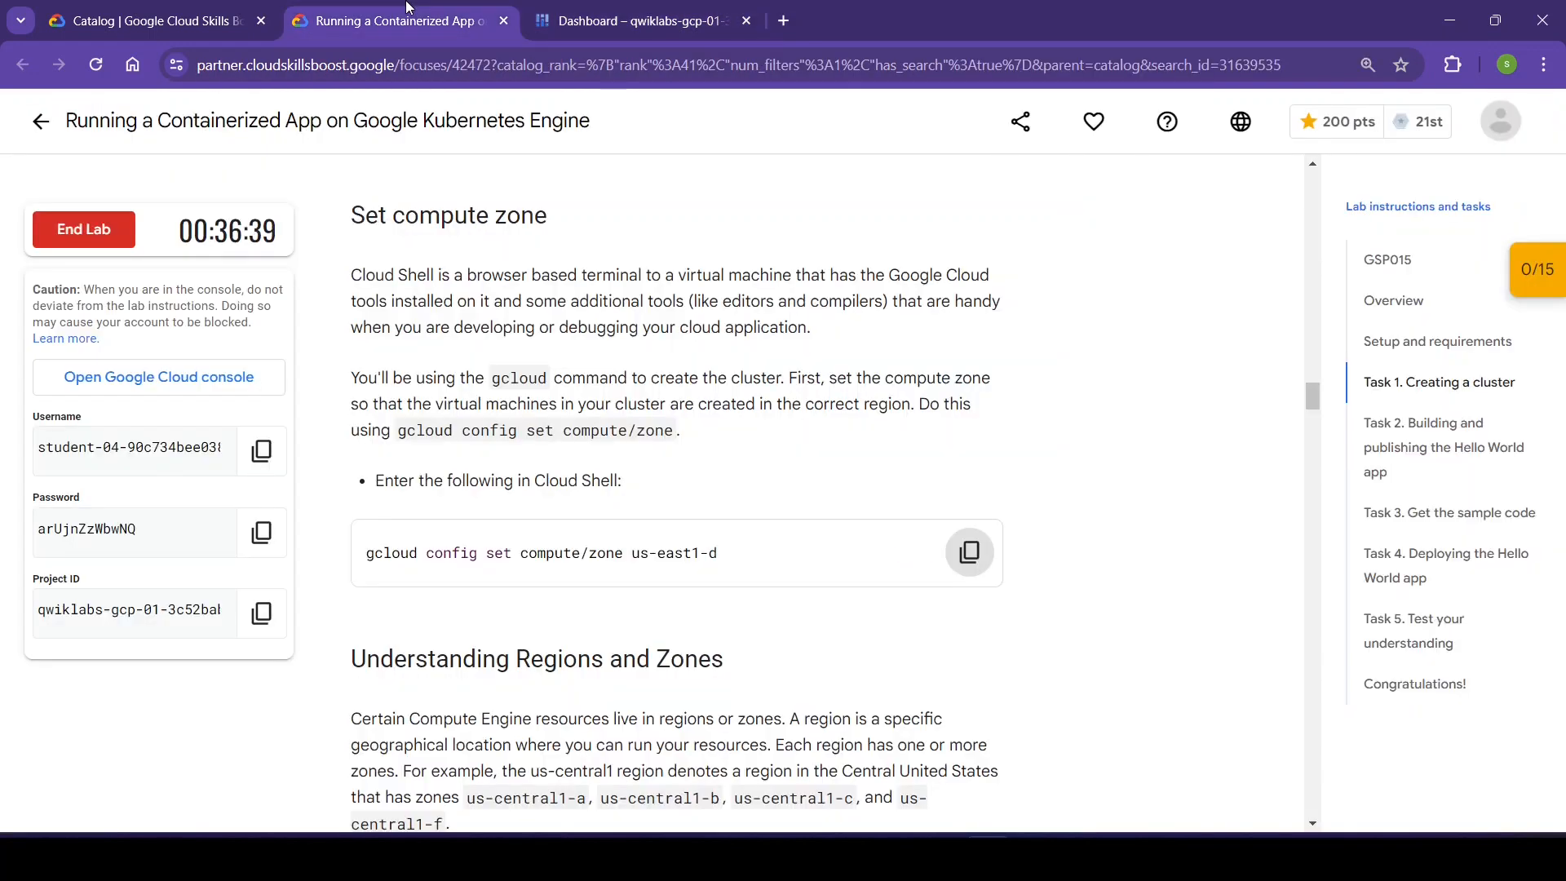
{"action": "scroll", "coordinate": [1030, 626], "scroll_direction": "down", "scroll_amount": 5}
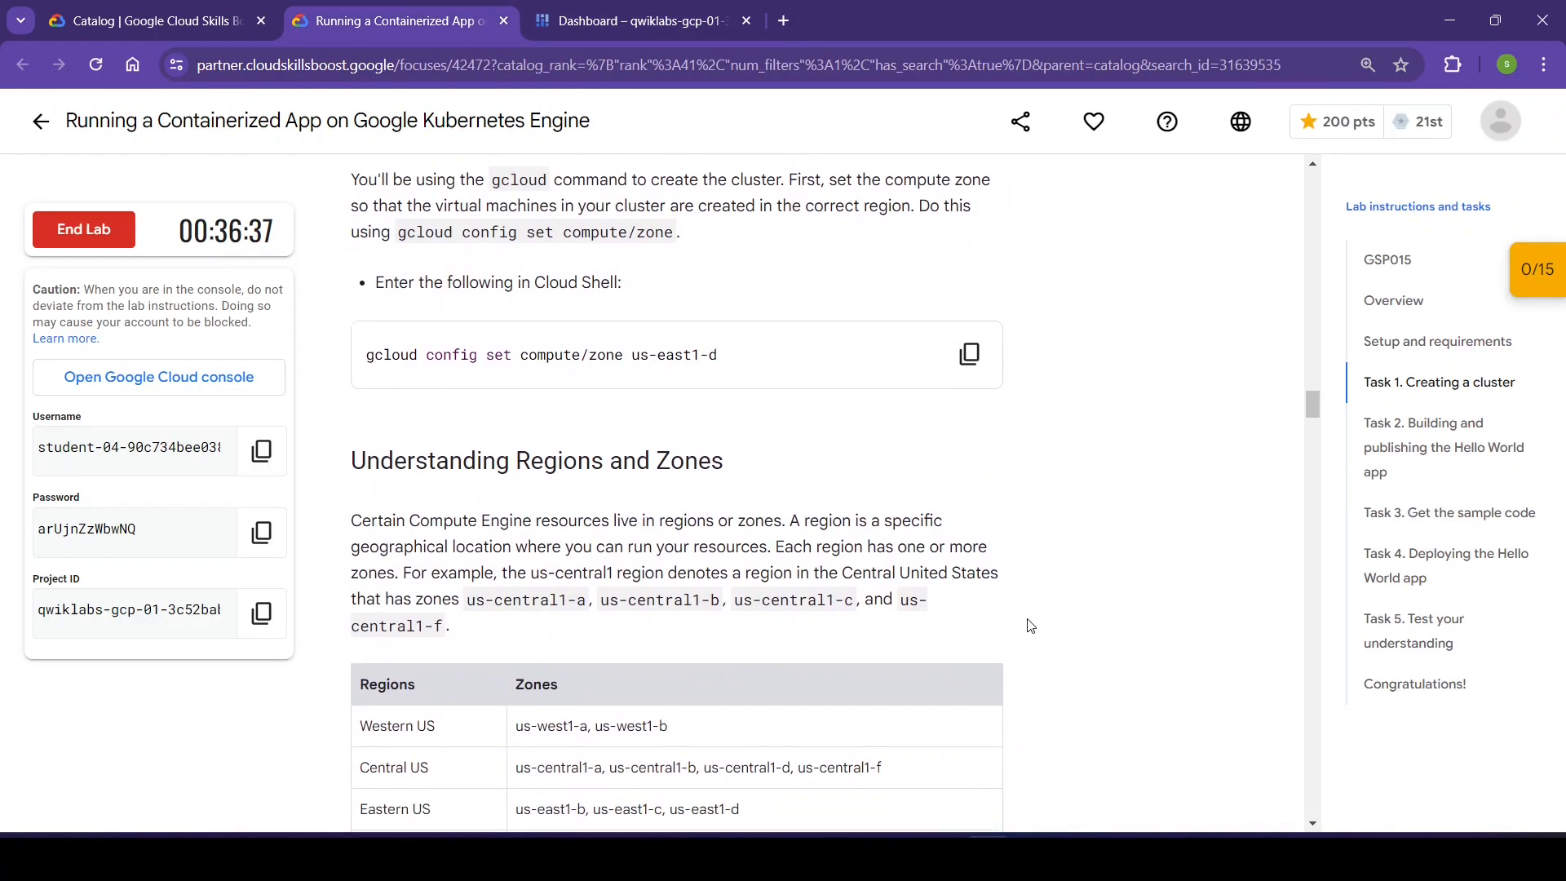
{"action": "scroll", "coordinate": [1030, 625], "scroll_direction": "down", "scroll_amount": 1}
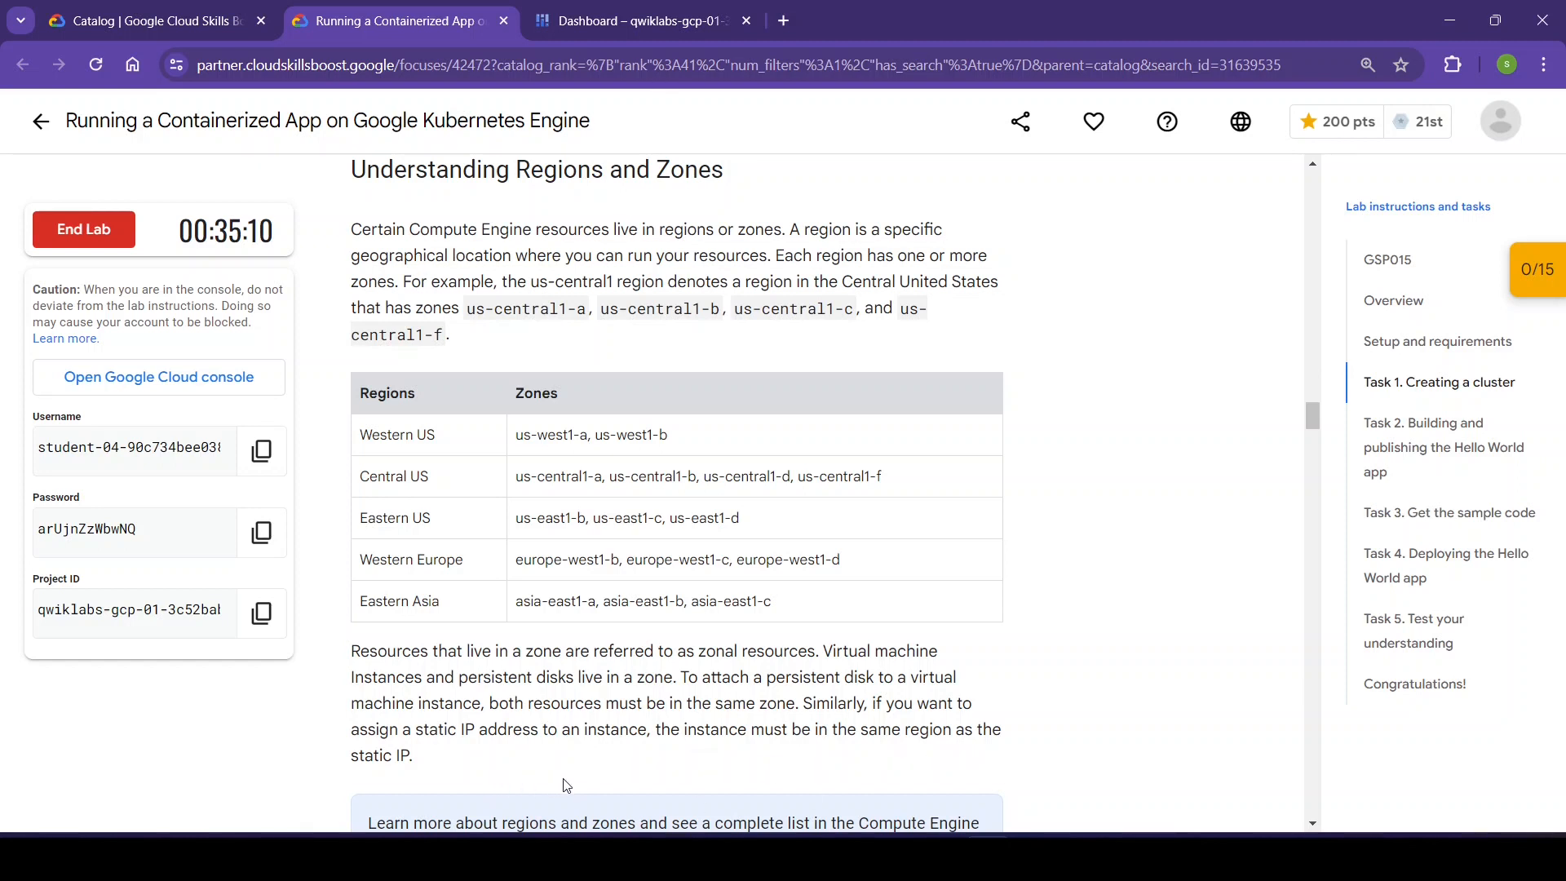
{"action": "scroll", "coordinate": [617, 785], "scroll_direction": "down", "scroll_amount": 3}
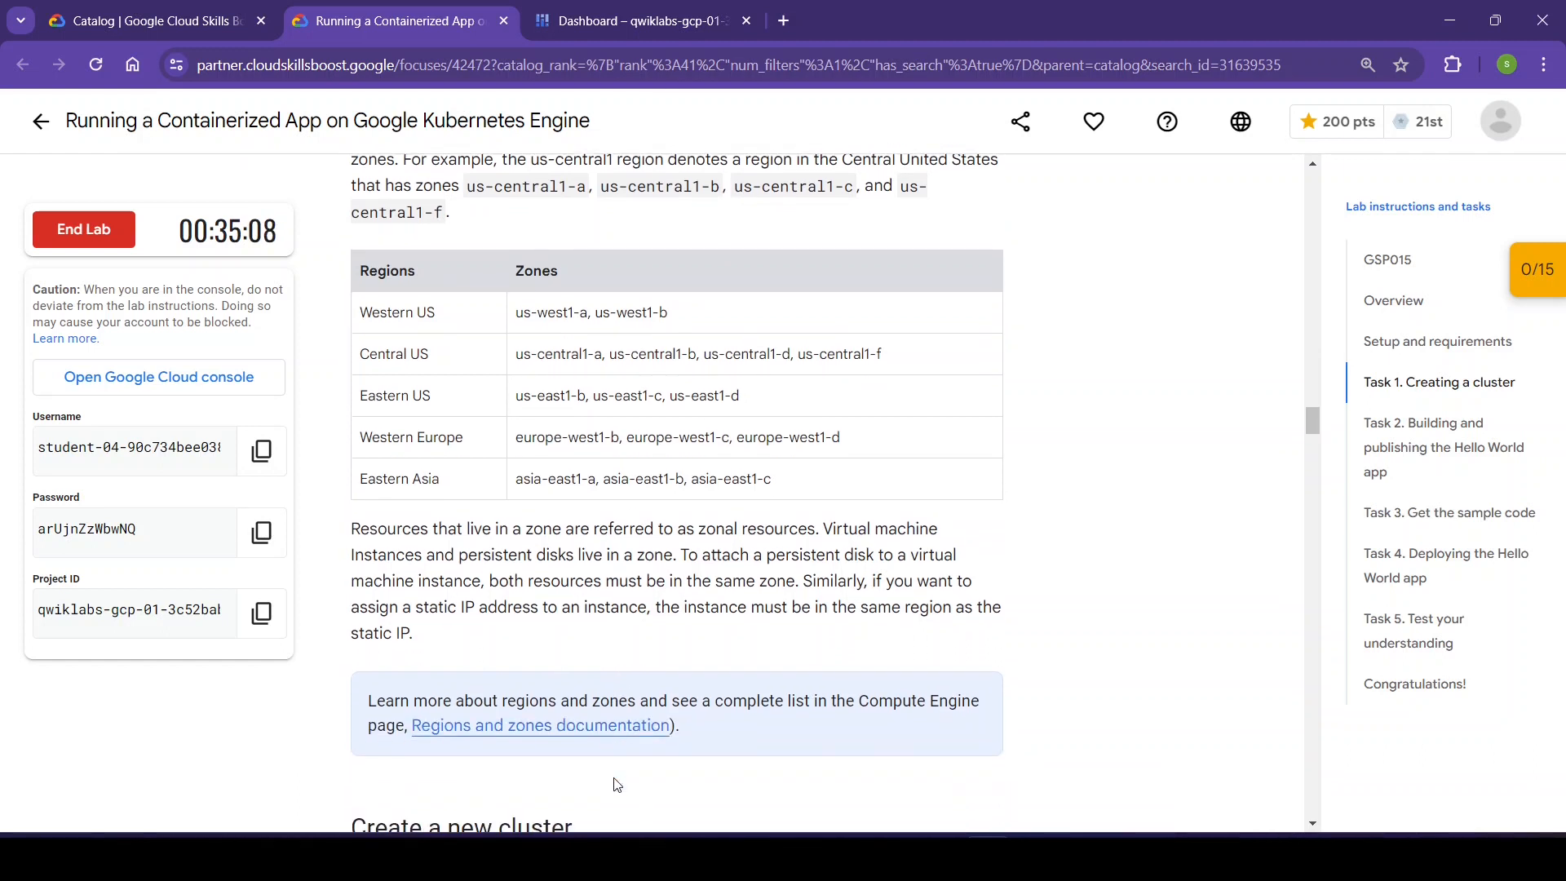
{"action": "scroll", "coordinate": [617, 785], "scroll_direction": "down", "scroll_amount": 3}
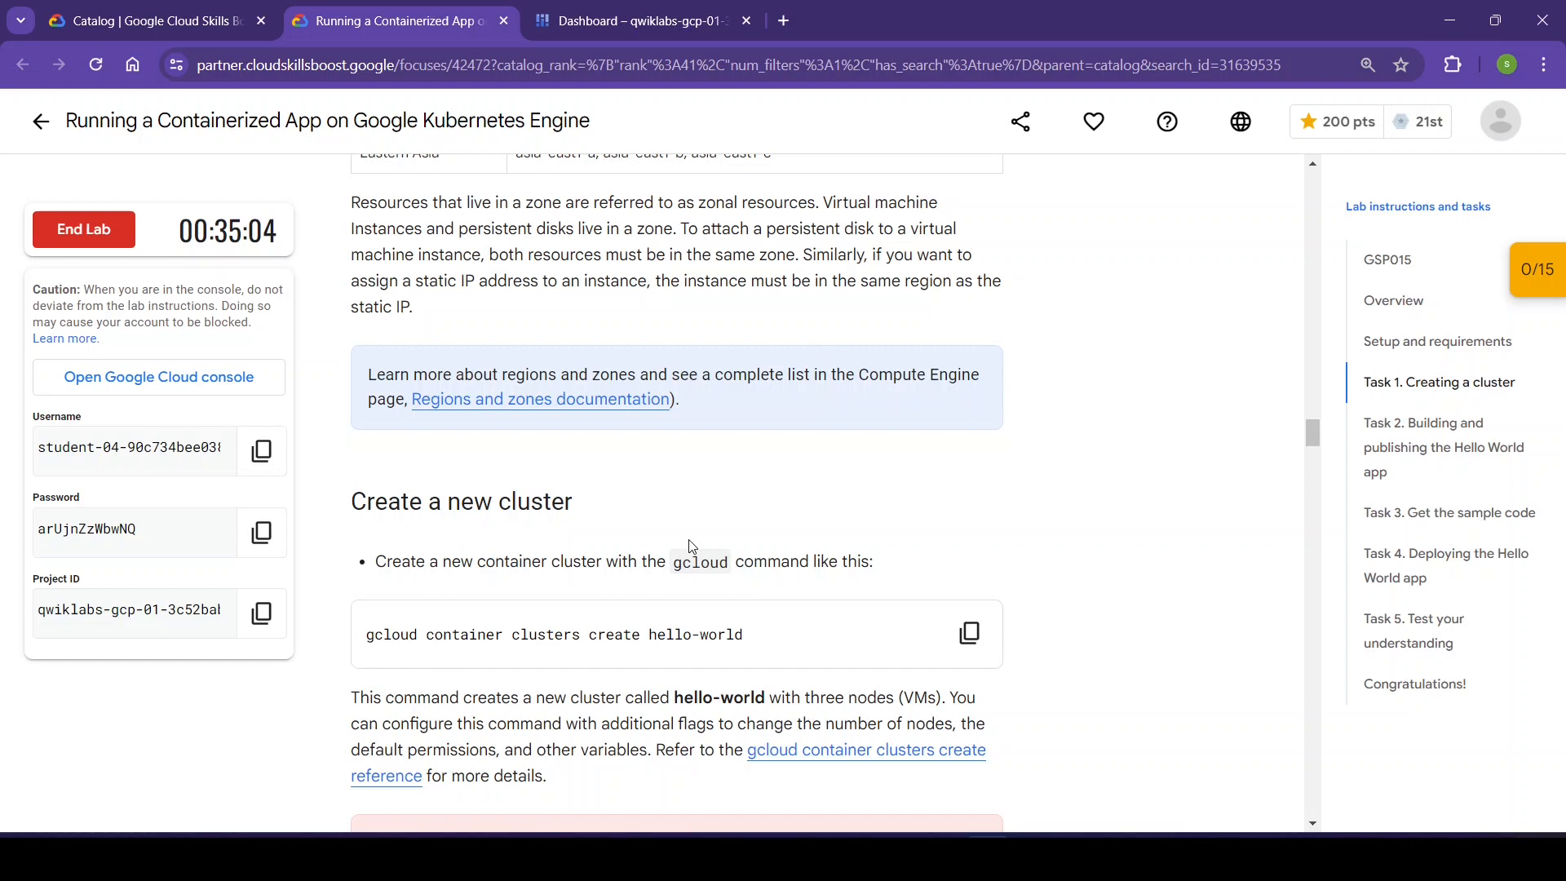
{"action": "scroll", "coordinate": [692, 545], "scroll_direction": "down", "scroll_amount": 3}
{"action": "scroll", "coordinate": [692, 545], "scroll_direction": "down", "scroll_amount": 3}
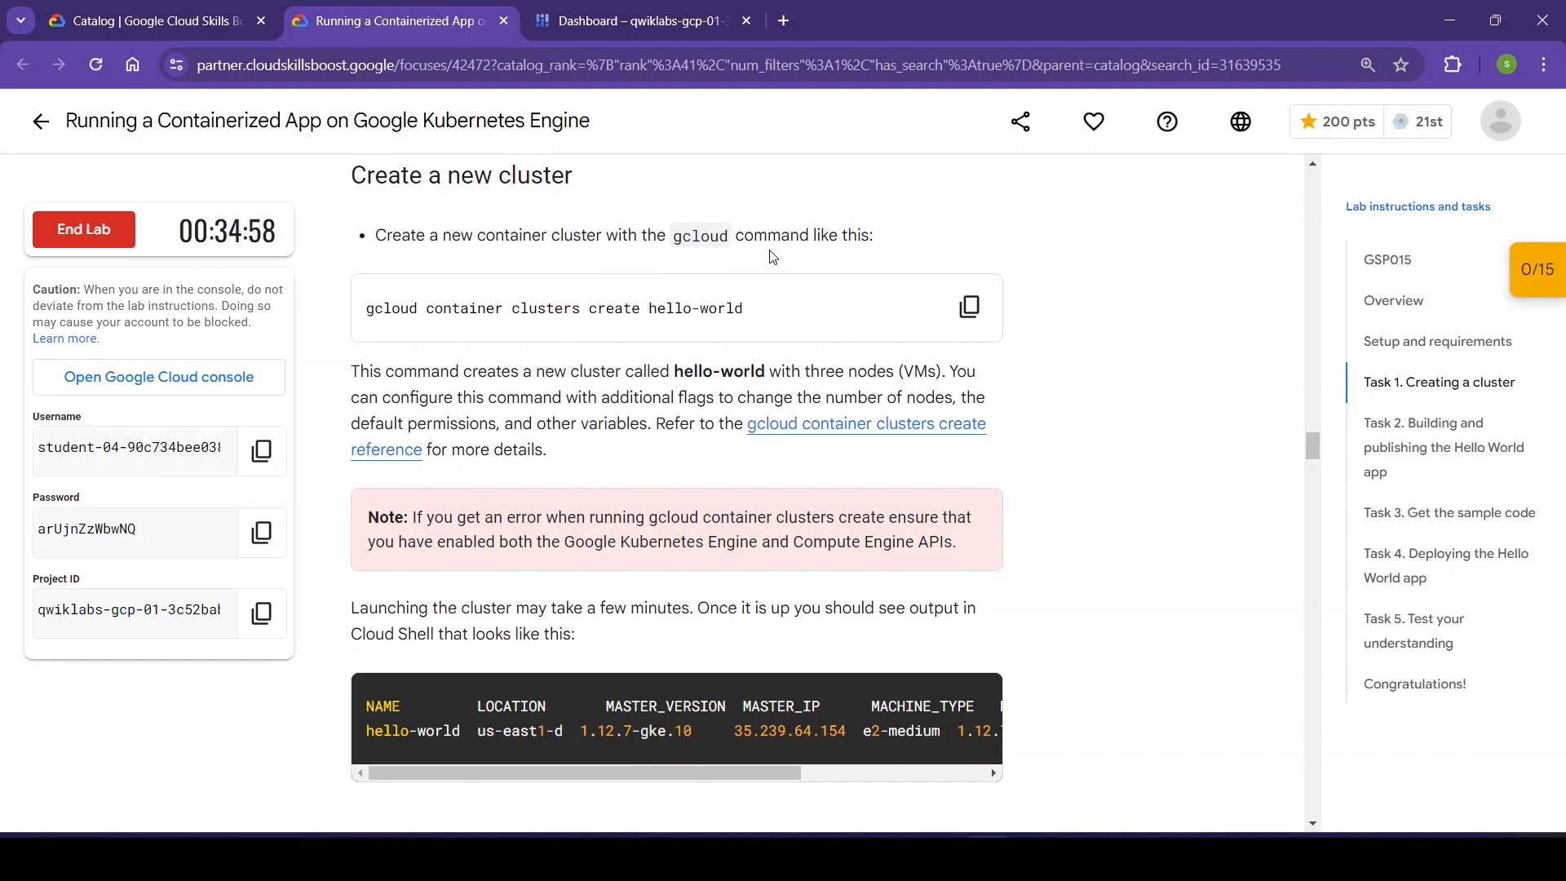
{"action": "left_click", "coordinate": [970, 323]}
{"action": "left_click", "coordinate": [604, 8]}
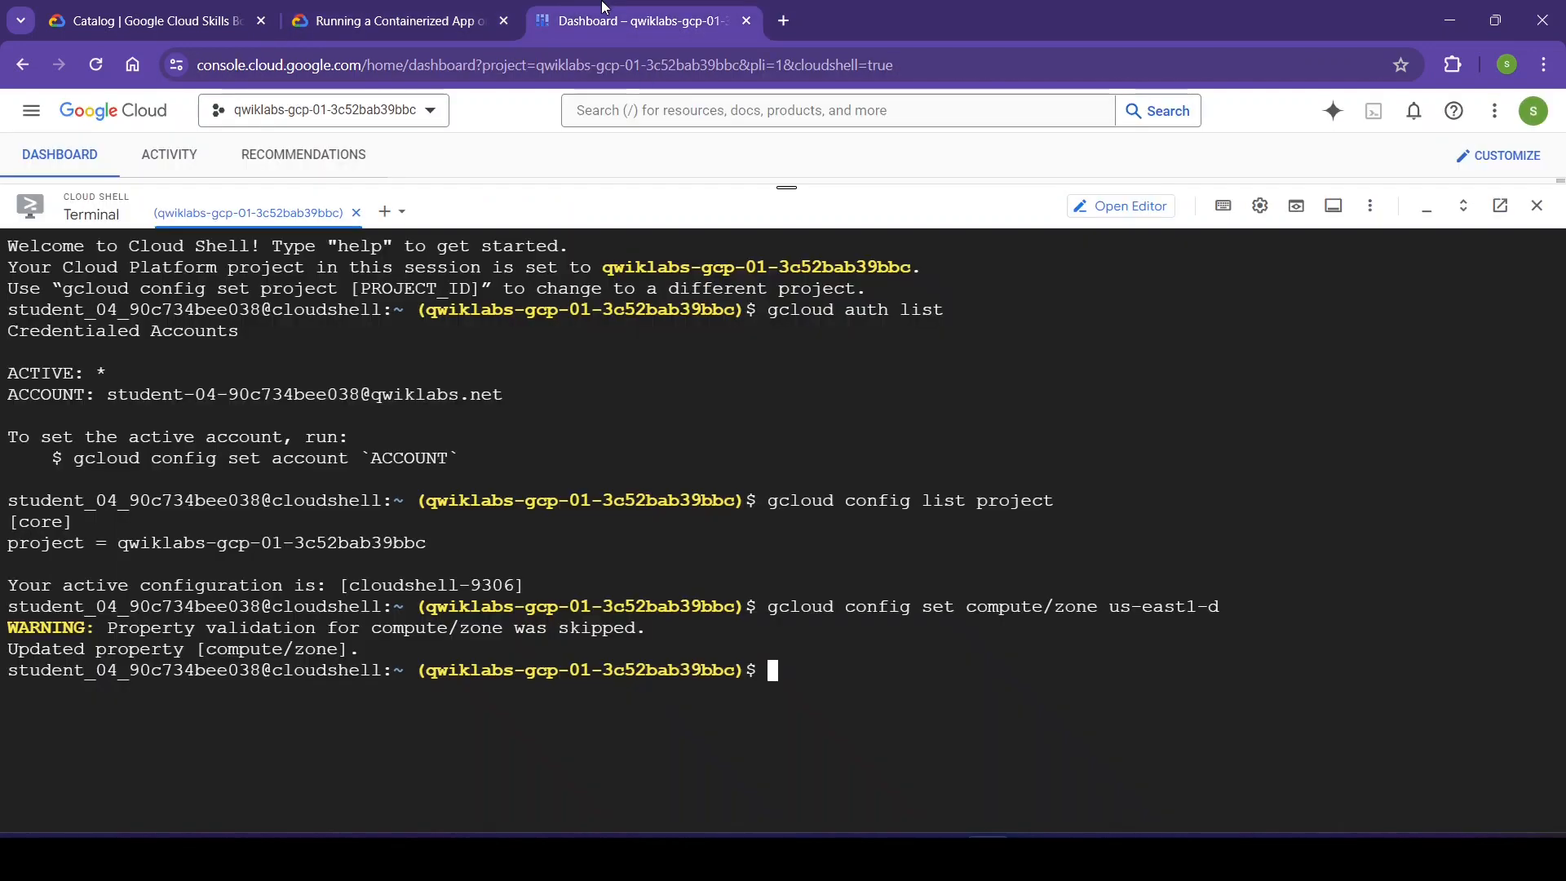
{"action": "key", "text": "ctrl+v"}
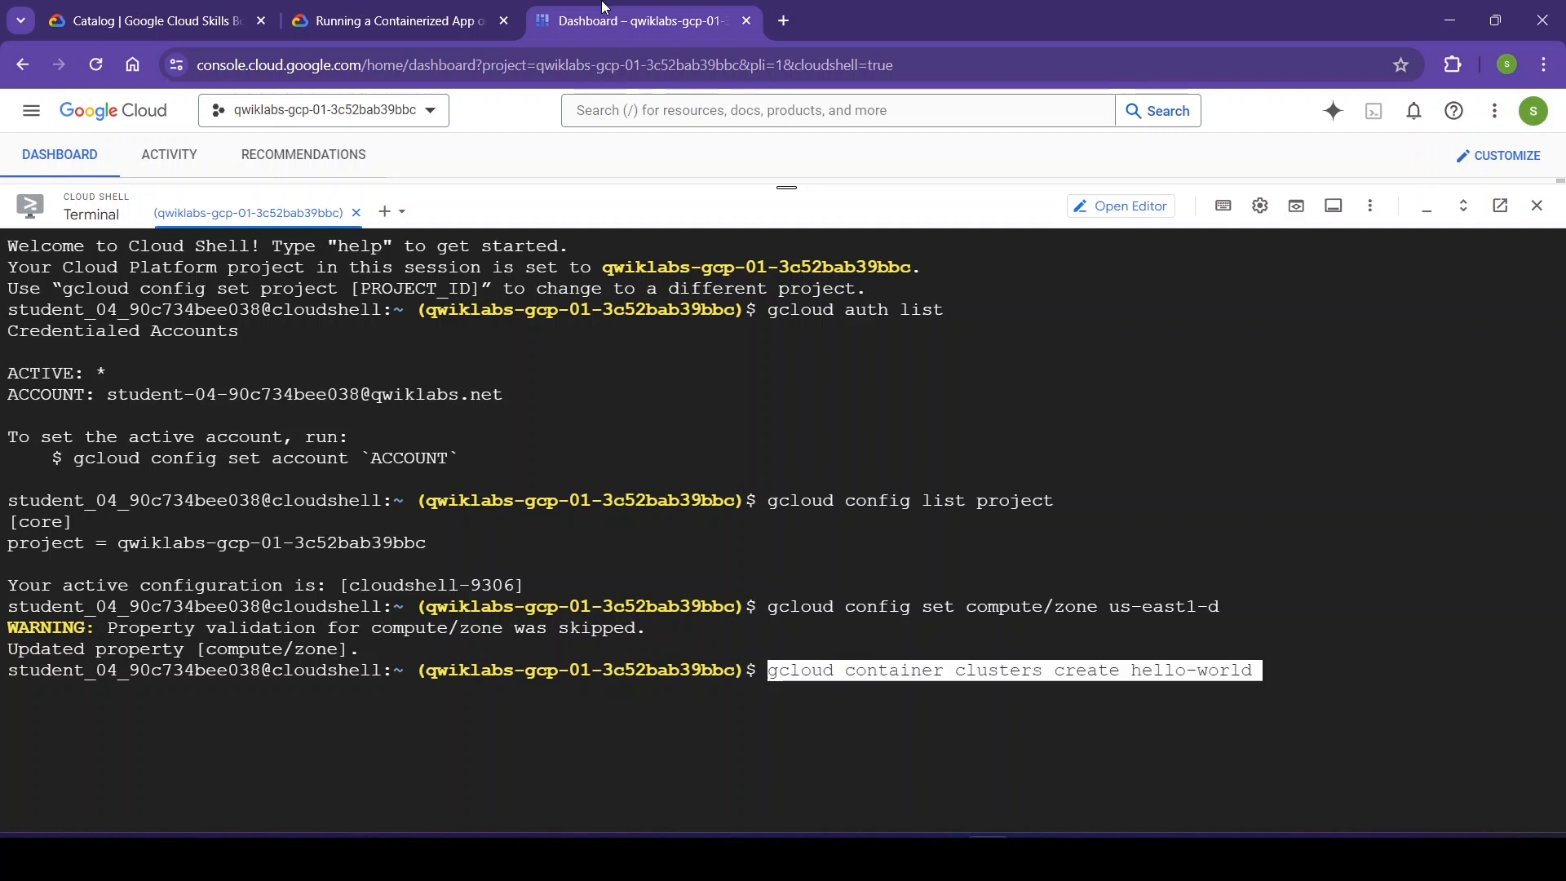
{"action": "key", "text": "Return"}
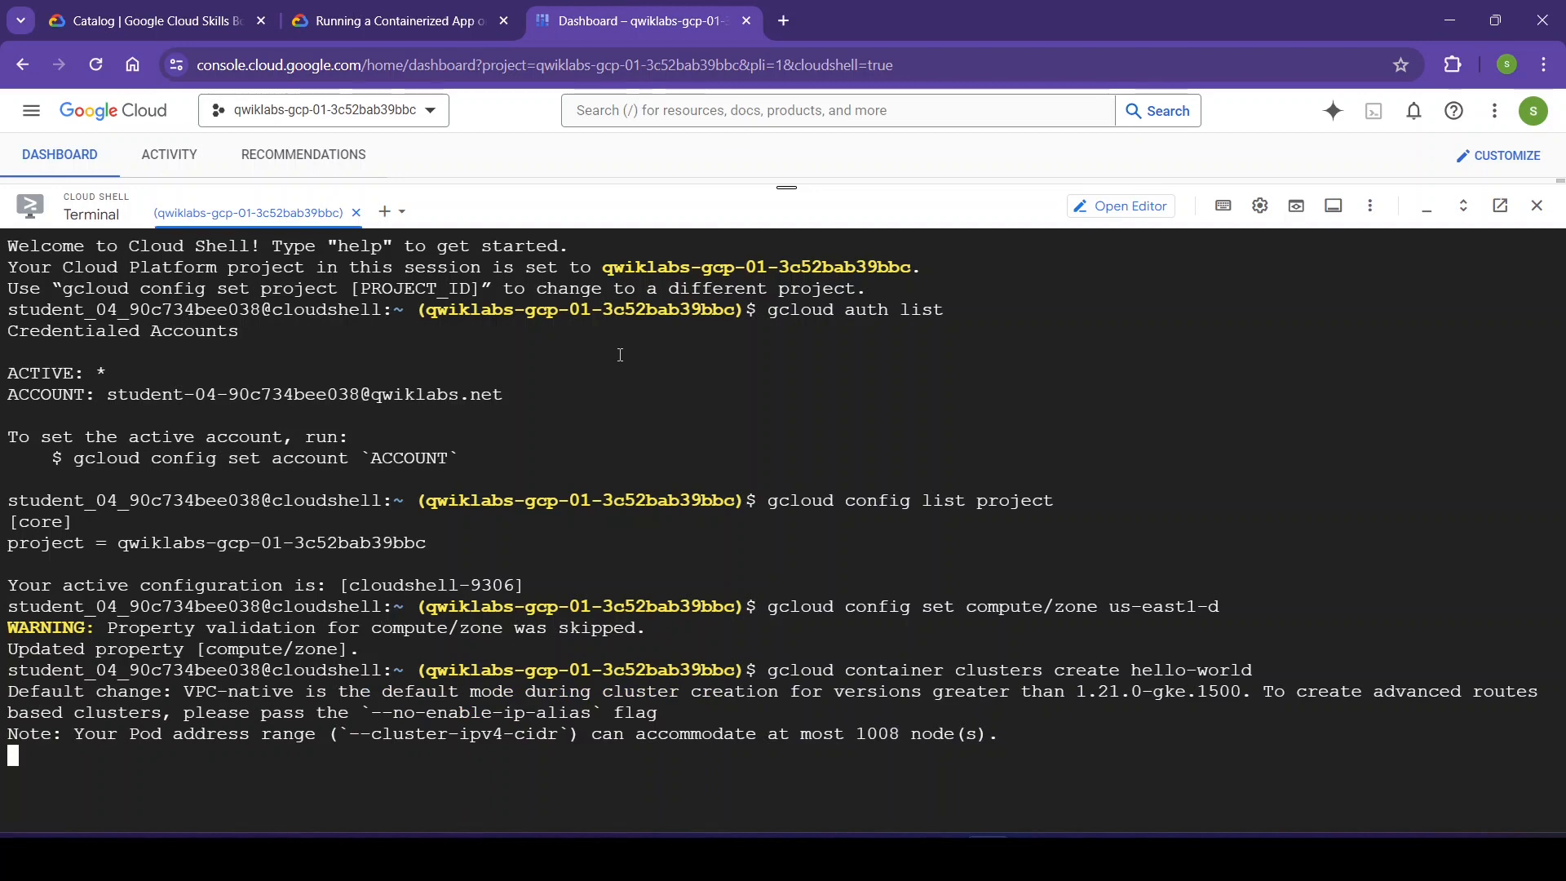
- Review the new cluster's details in Cloud Shell and check the lab progress for the "Create a Kubernetes Cluster" task
{"action": "key", "text": "ctrl+shift+Tab"}
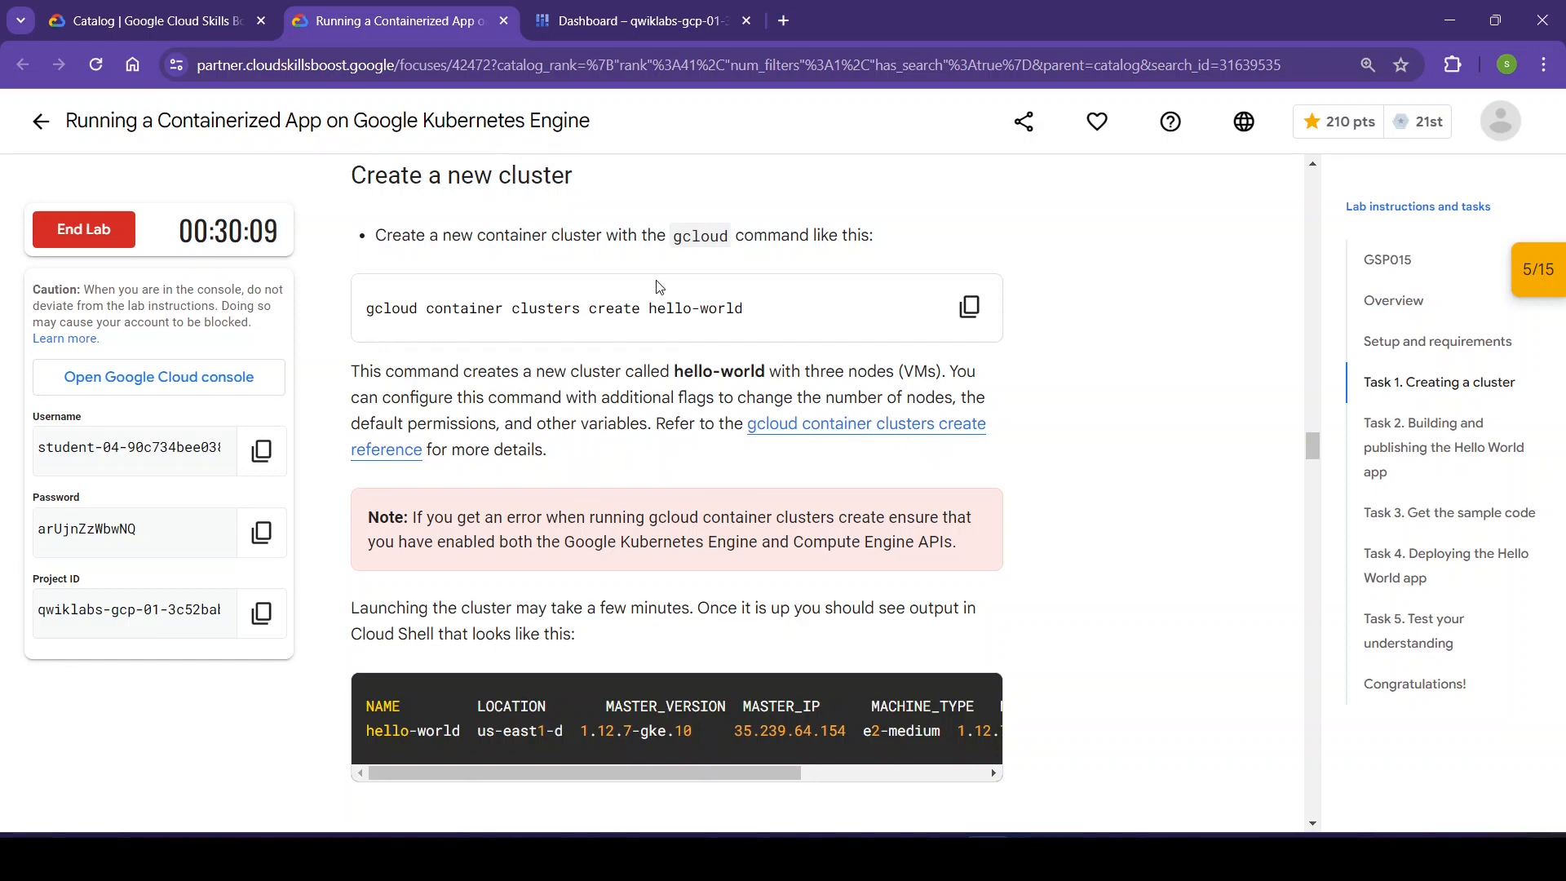
{"action": "left_click", "coordinate": [632, 10]}
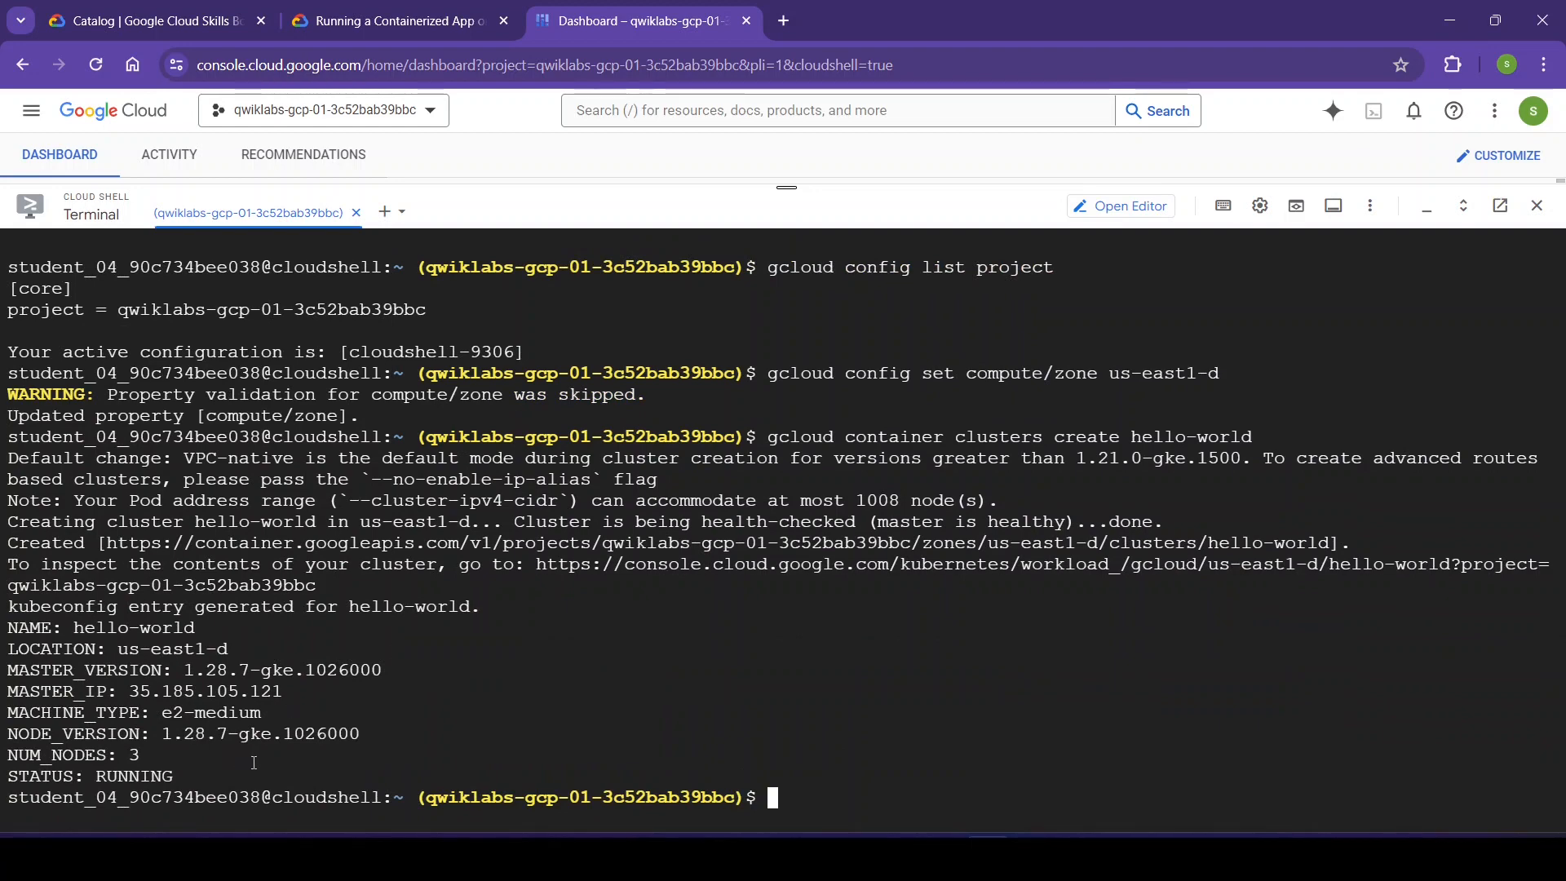
{"action": "left_click", "coordinate": [388, 20]}
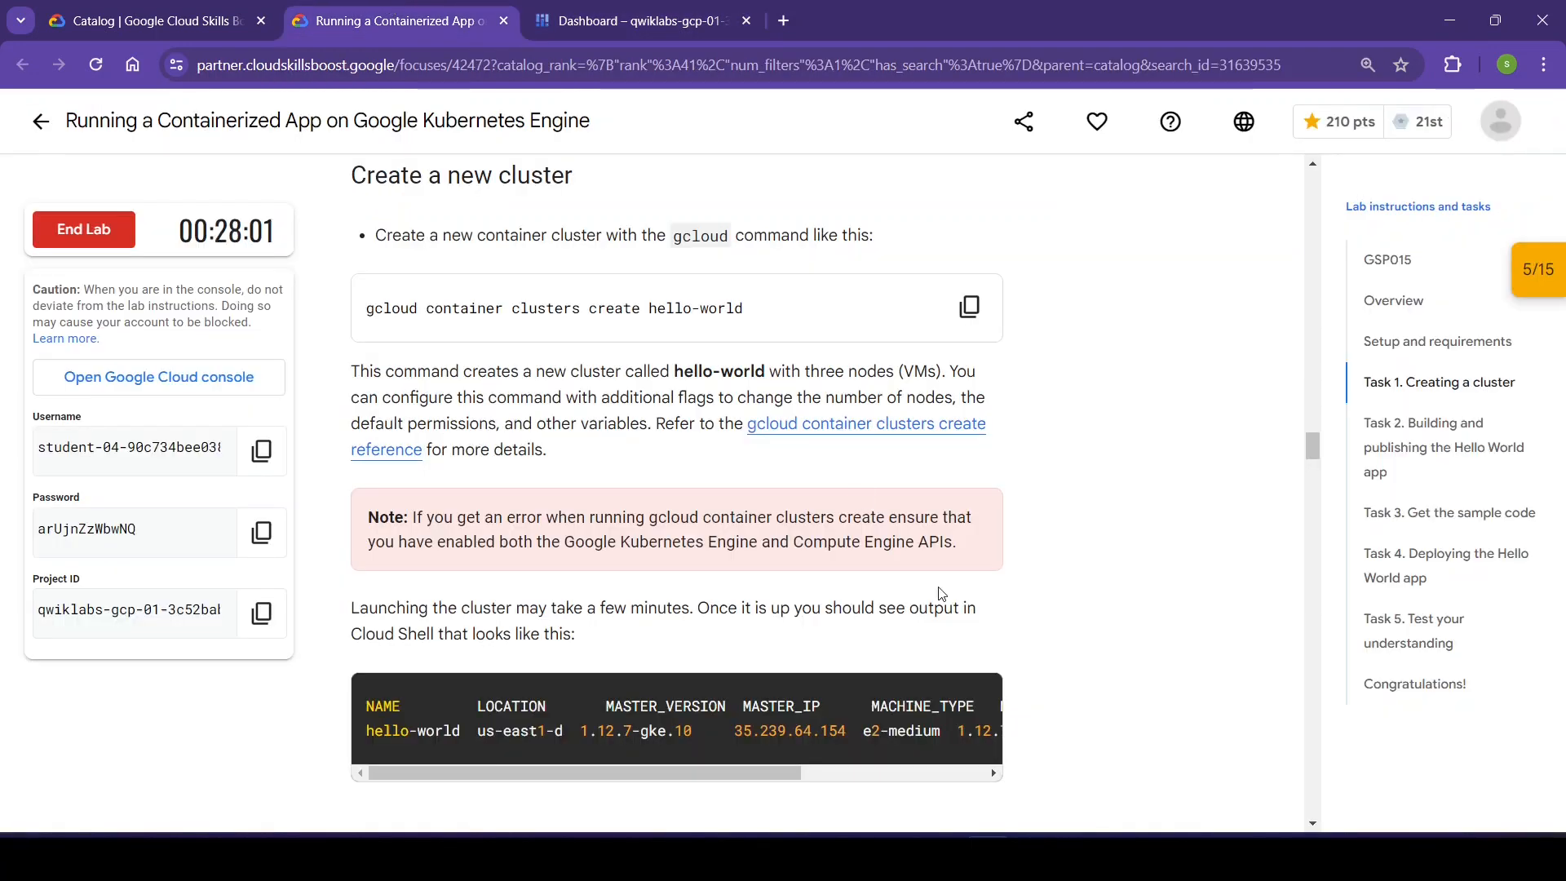
{"action": "scroll", "coordinate": [1101, 567], "scroll_direction": "down", "scroll_amount": 5}
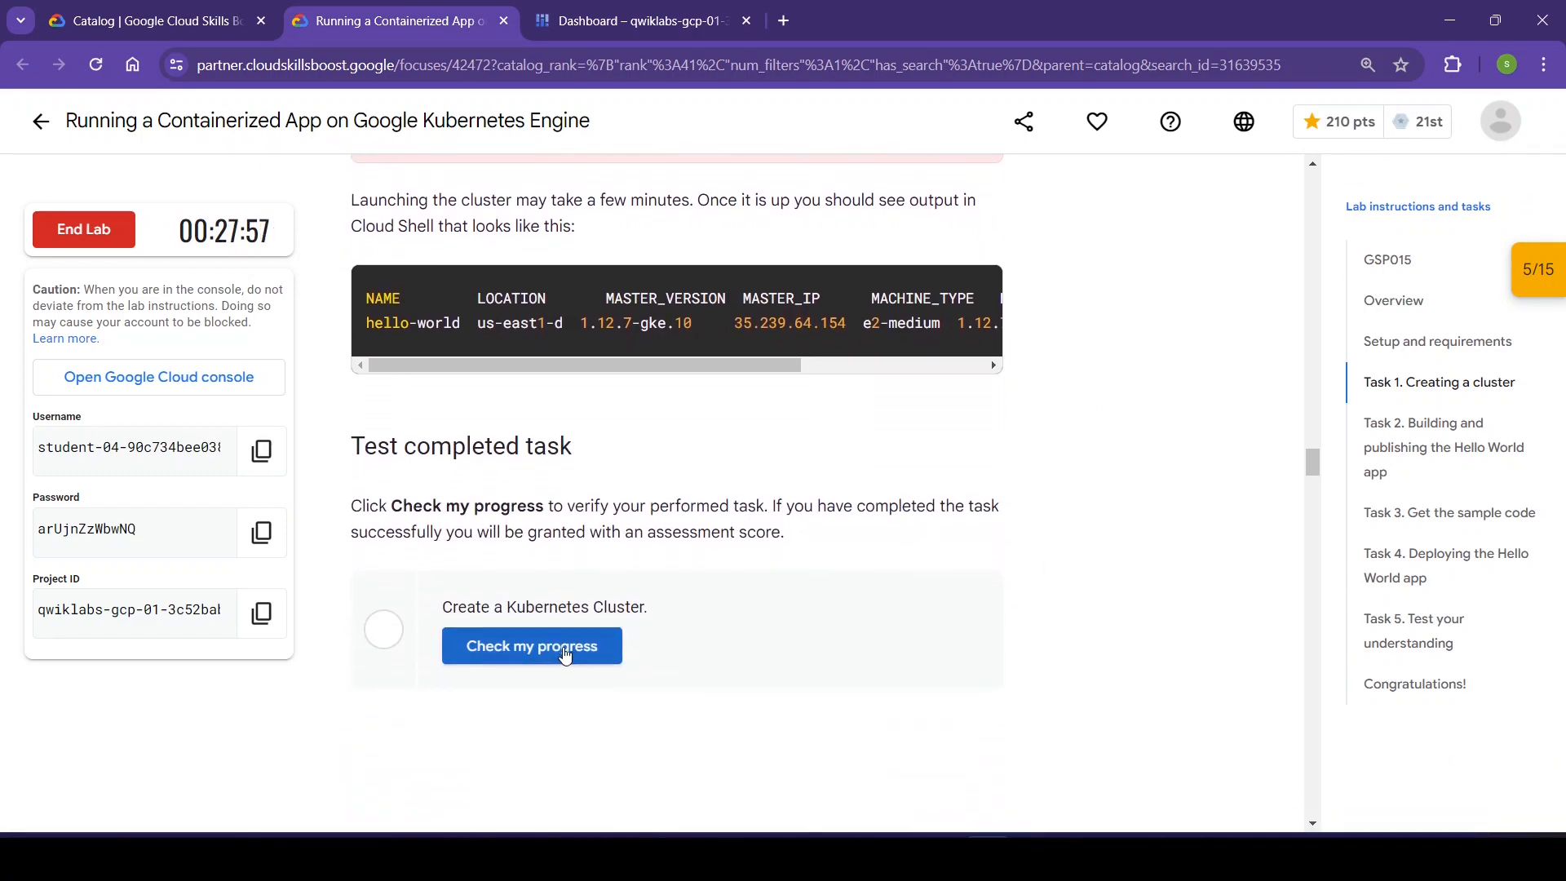
{"action": "left_click", "coordinate": [535, 638]}
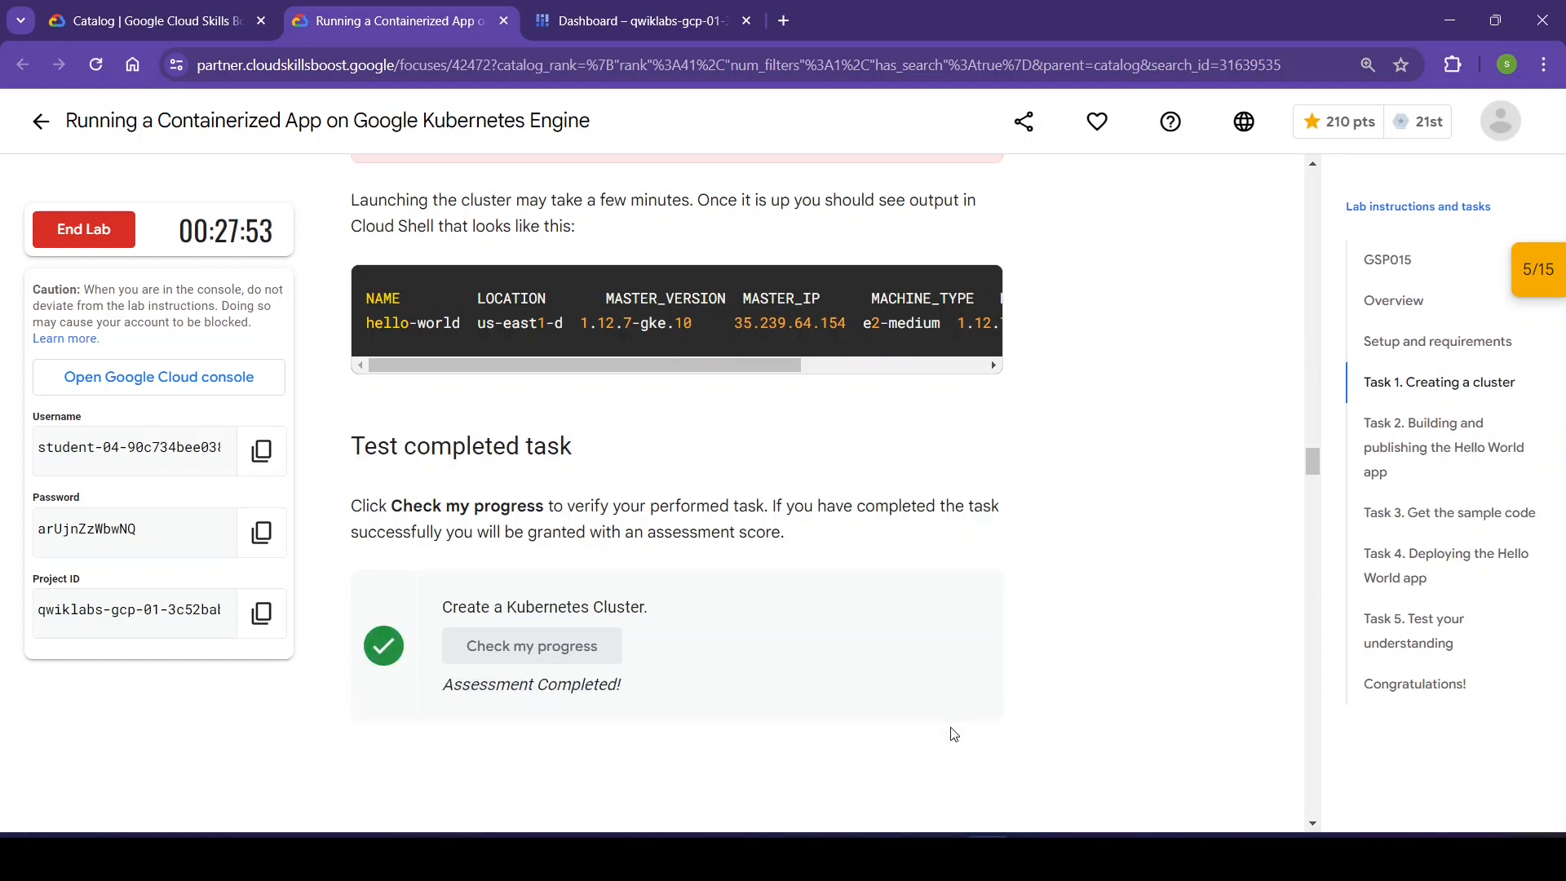
- Run Task 2's "echo $DEVSHELL_PROJECT_ID" command in Cloud Shell to display the stored project ID
{"action": "scroll", "coordinate": [947, 734], "scroll_direction": "down", "scroll_amount": 5}
{"action": "scroll", "coordinate": [953, 733], "scroll_direction": "down", "scroll_amount": 3}
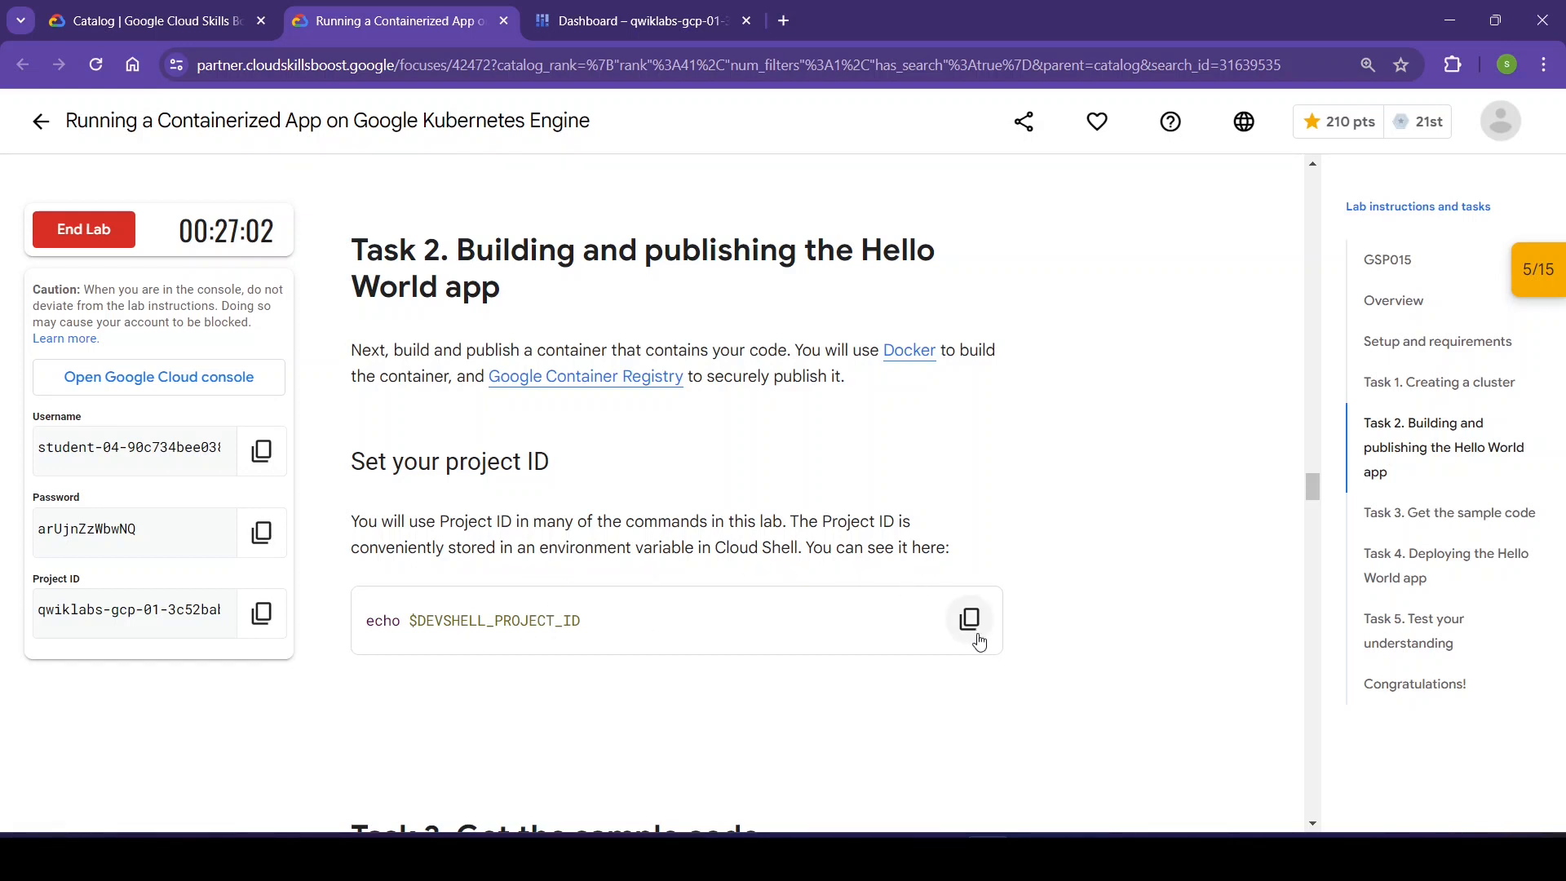
{"action": "left_click", "coordinate": [978, 640]}
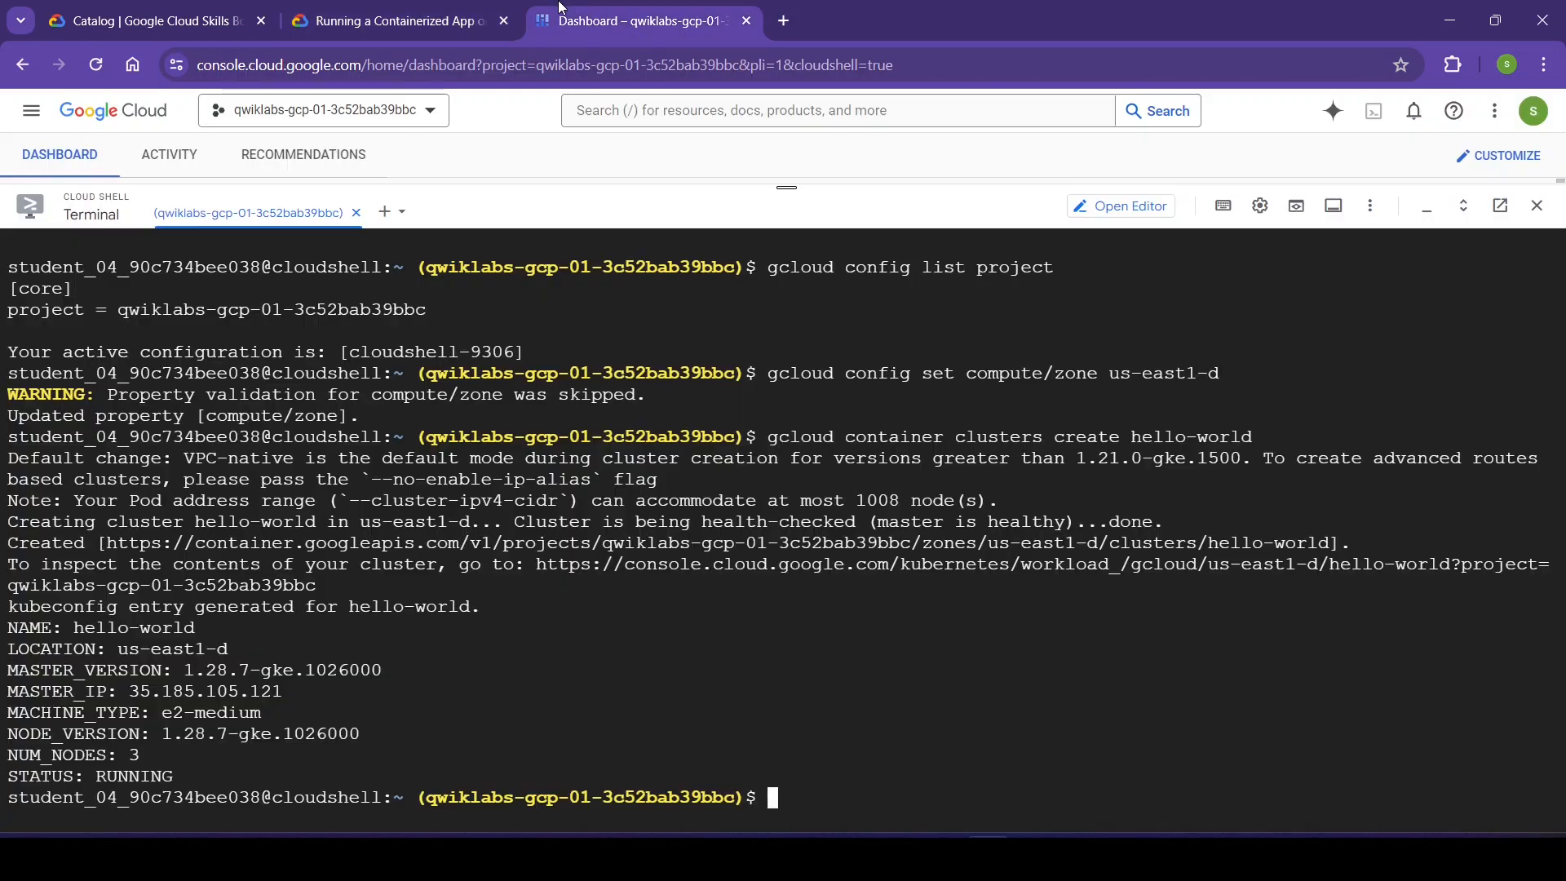
{"action": "left_click", "coordinate": [636, 21]}
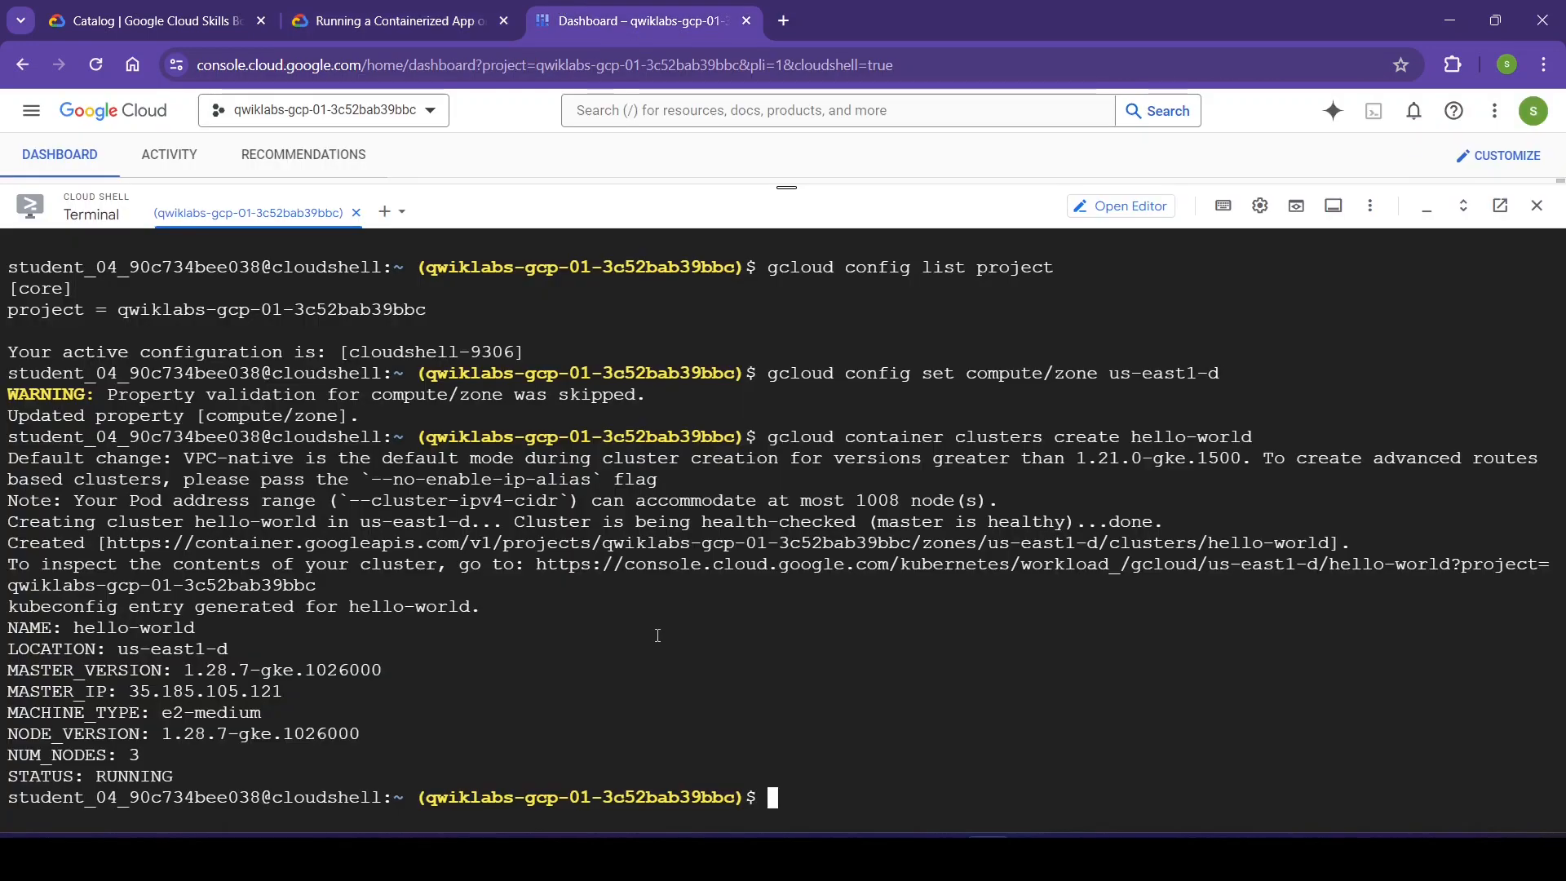
{"action": "key", "text": "ctrl+v"}
{"action": "key", "text": "Return"}
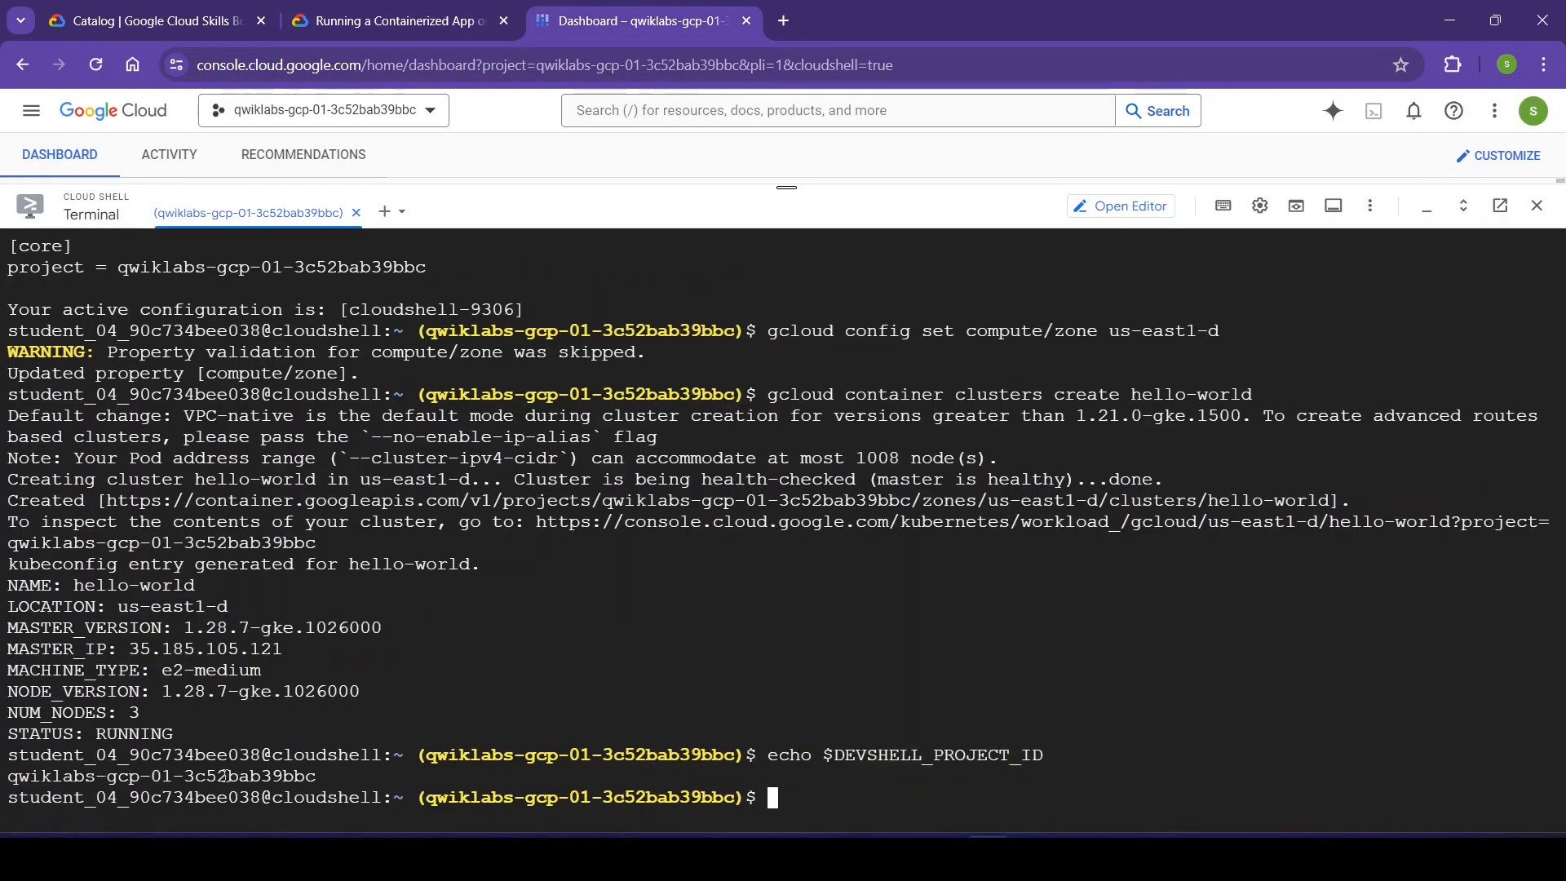
{"action": "left_click", "coordinate": [392, 20]}
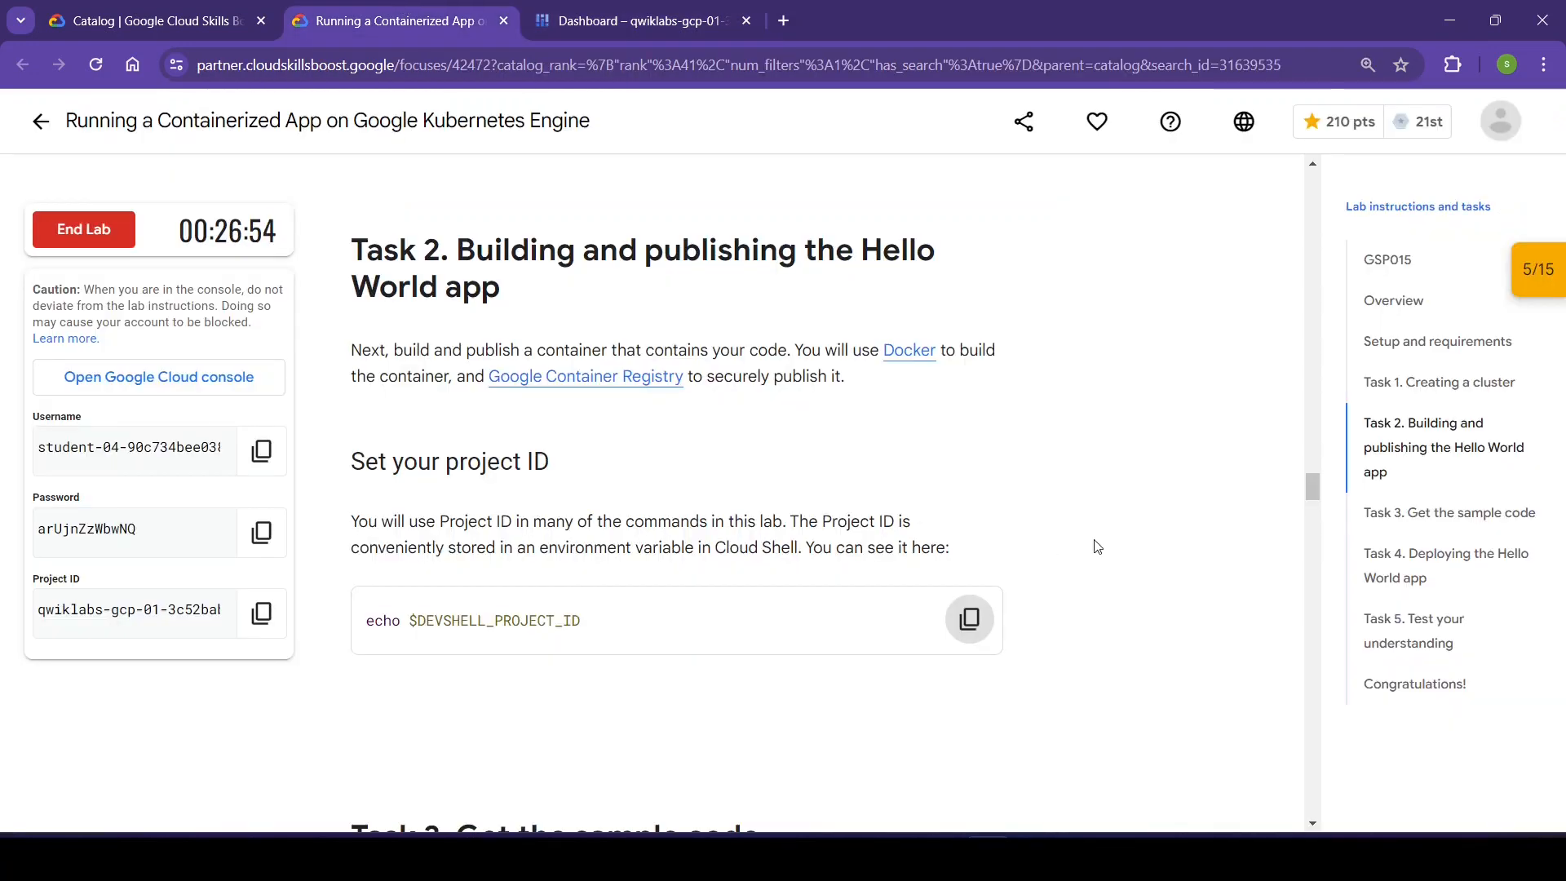
{"action": "scroll", "coordinate": [1098, 547], "scroll_direction": "down", "scroll_amount": 4}
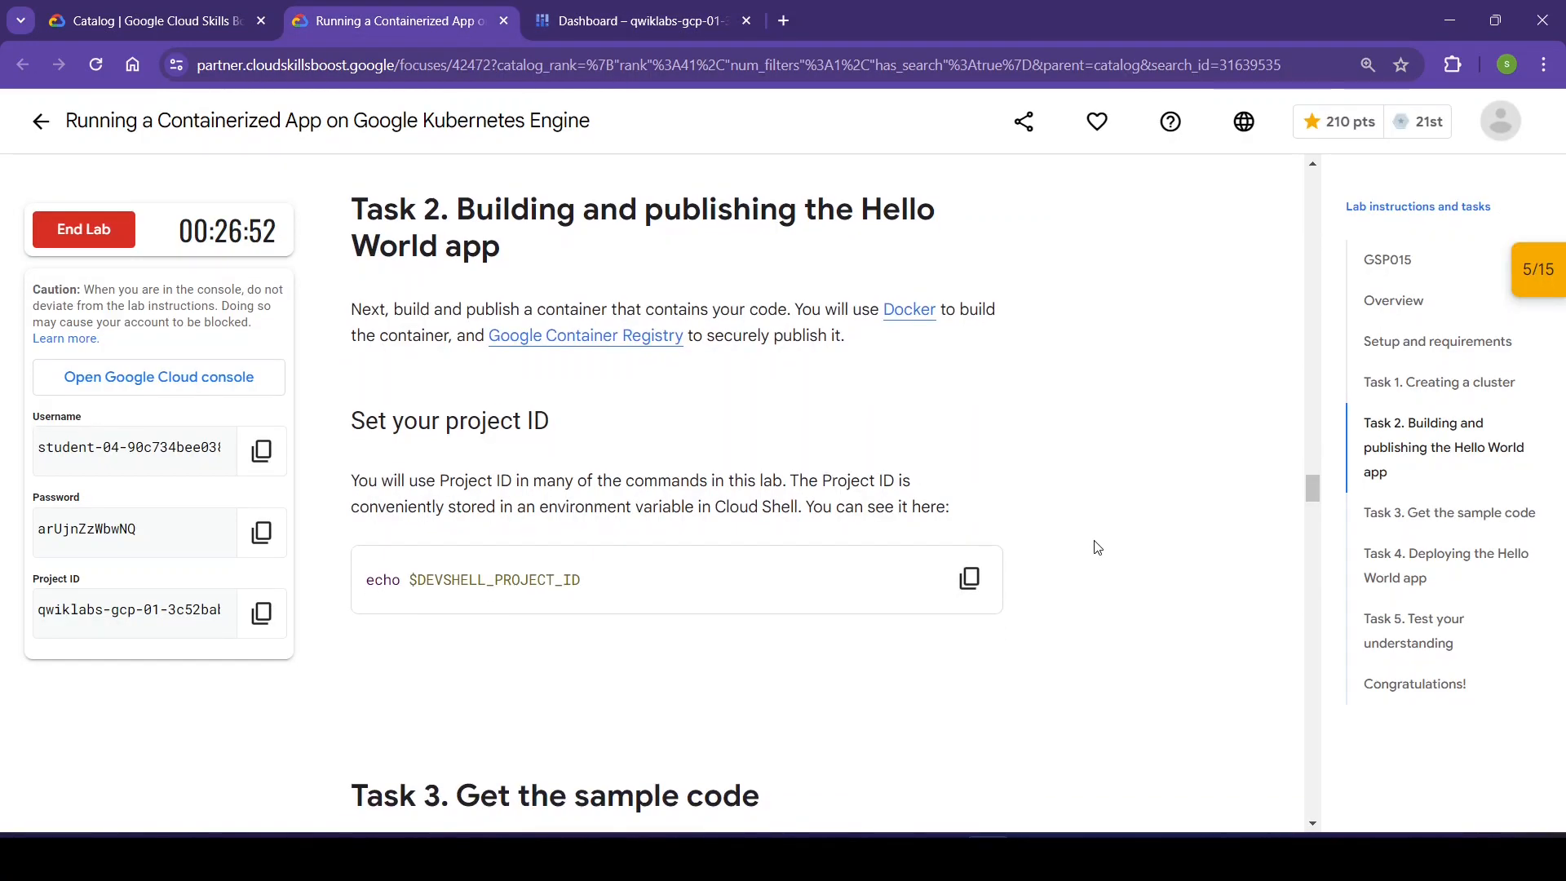
{"action": "scroll", "coordinate": [1098, 547], "scroll_direction": "down", "scroll_amount": 3}
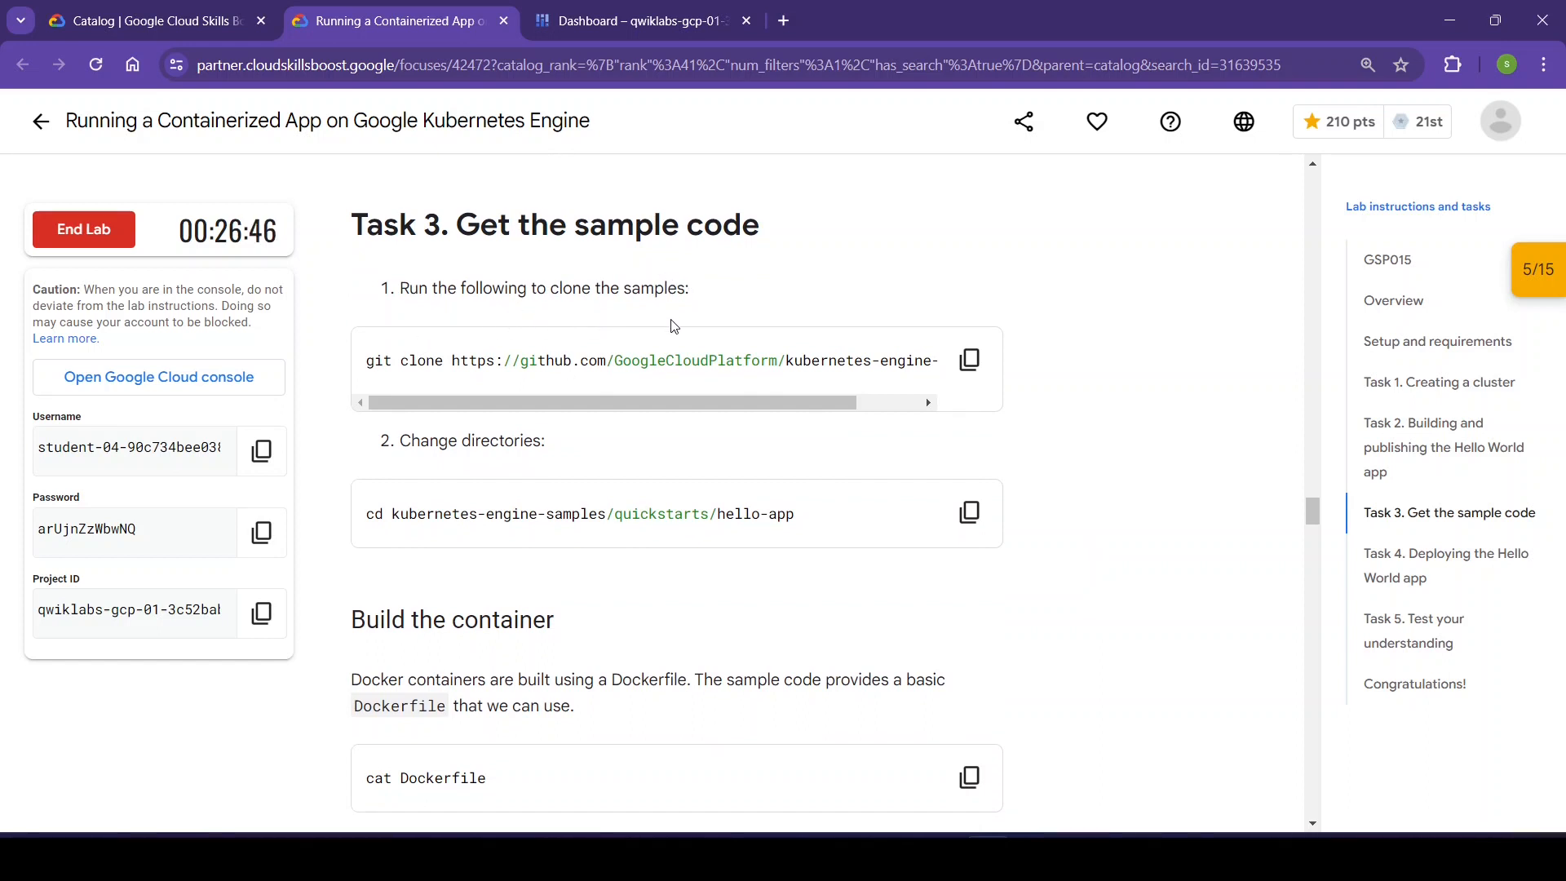
{"action": "left_click", "coordinate": [969, 360]}
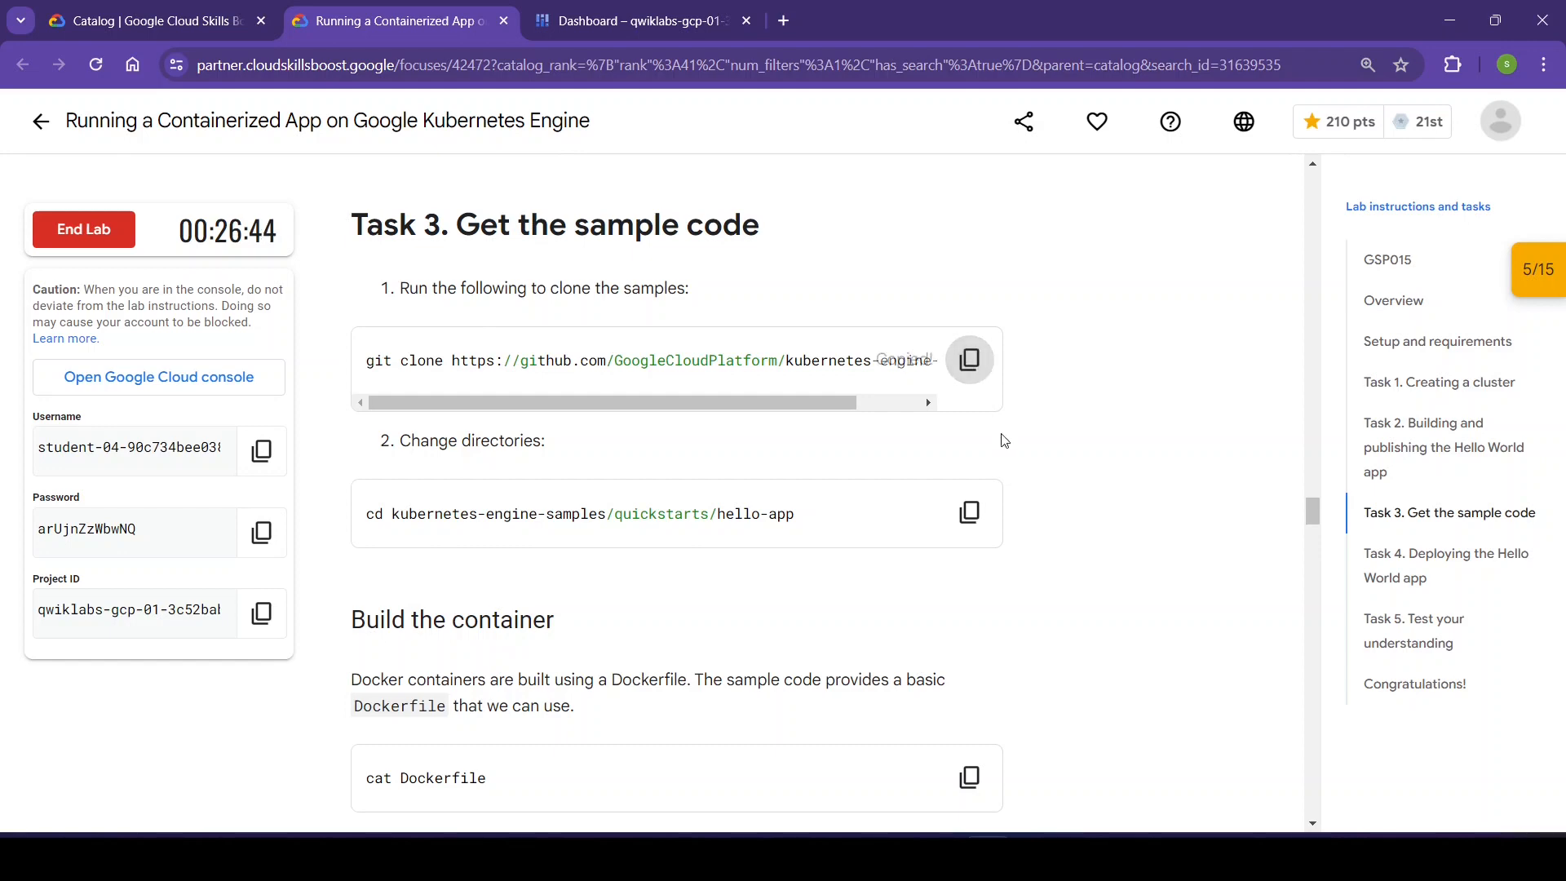
{"action": "left_click", "coordinate": [630, 8]}
{"action": "key", "text": "ctrl+v"}
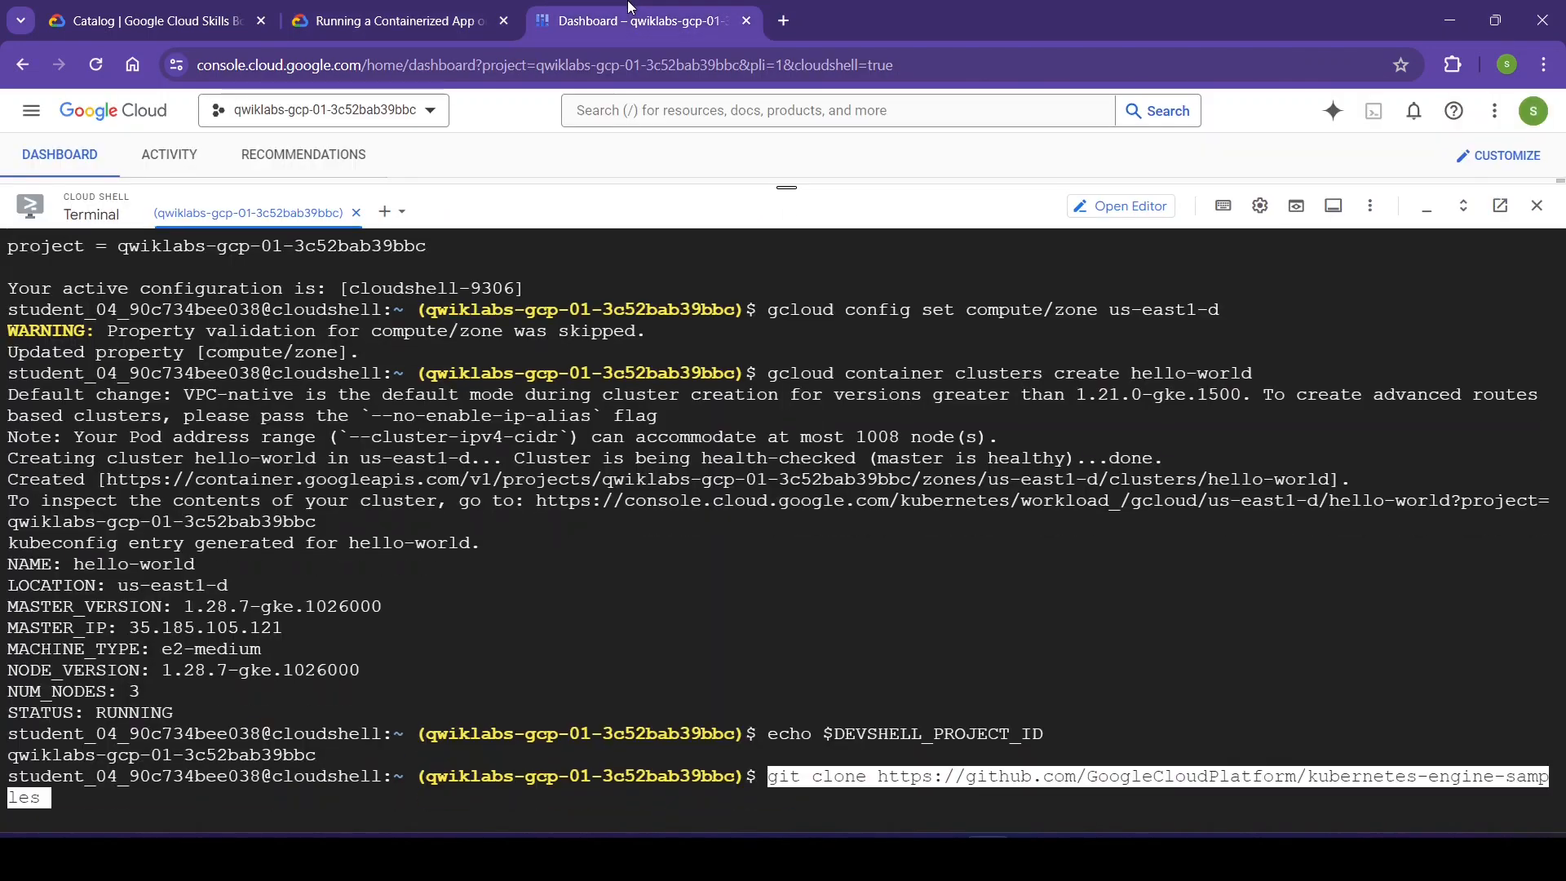
{"action": "key", "text": "Return"}
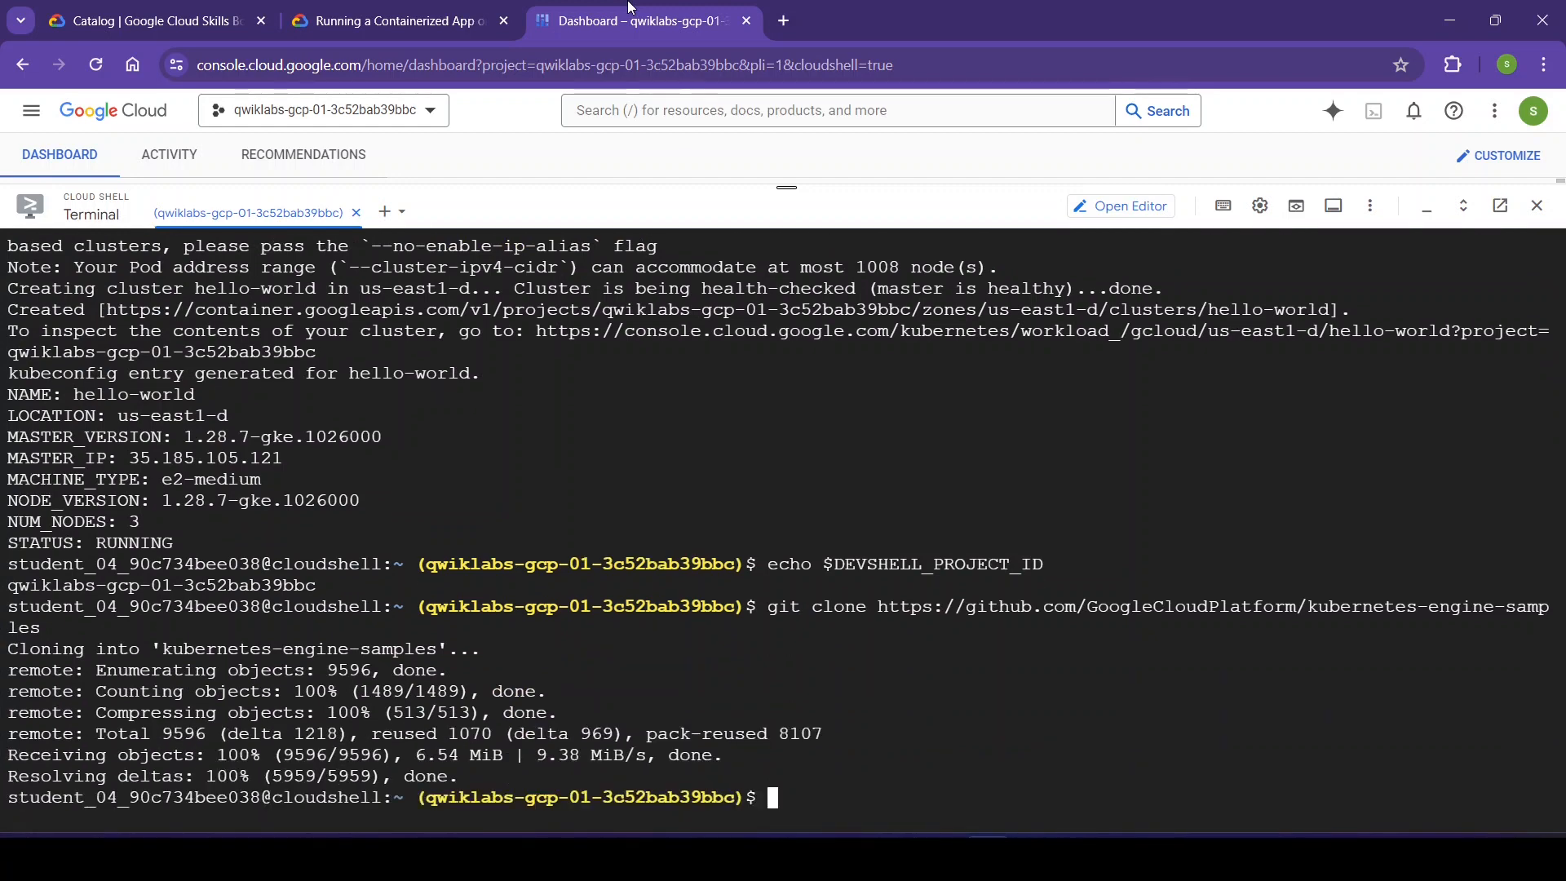
- Change the Cloud Shell directory to kubernetes-engine-samples/quickstarts/hello-app with the lab's cd command and return to the lab instructions
{"action": "left_click", "coordinate": [391, 20]}
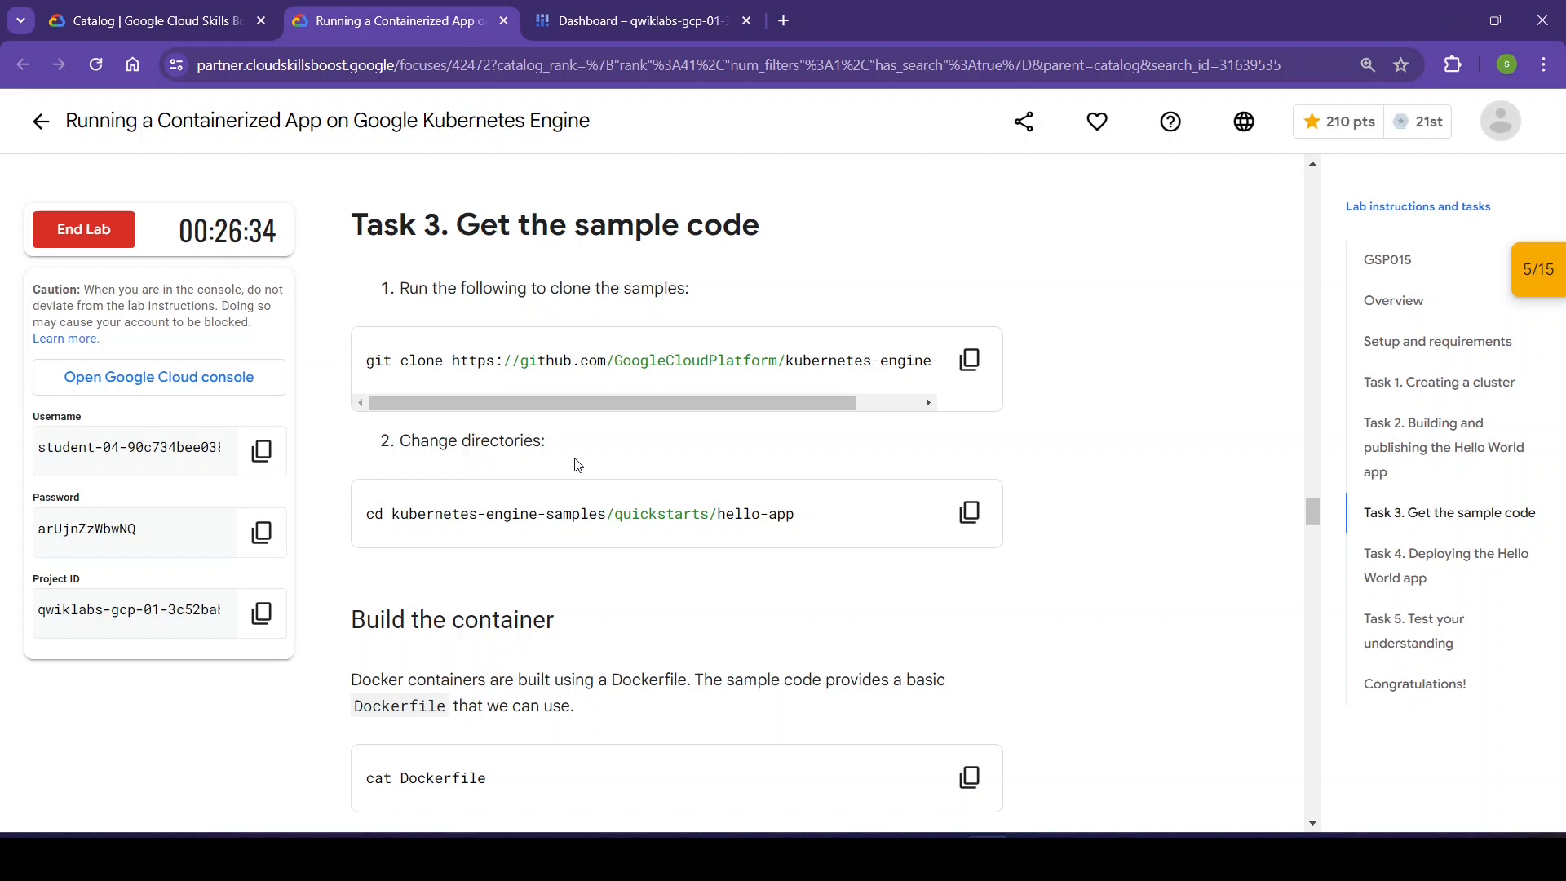
{"action": "left_click", "coordinate": [970, 514]}
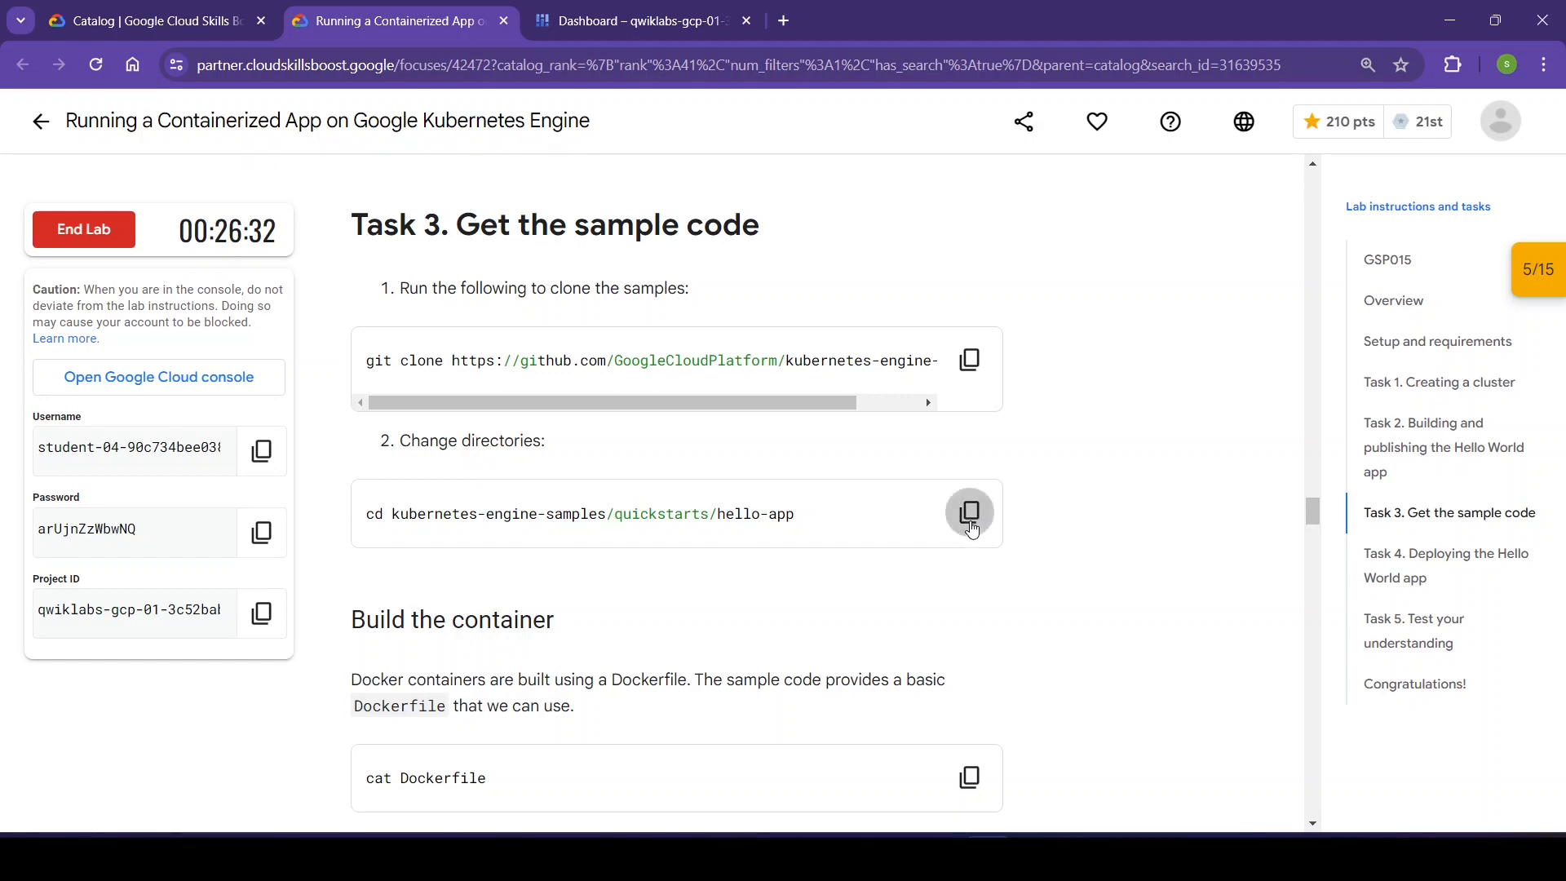
{"action": "left_click", "coordinate": [620, 6]}
{"action": "key", "text": "ctrl+v"}
{"action": "key", "text": "Return"}
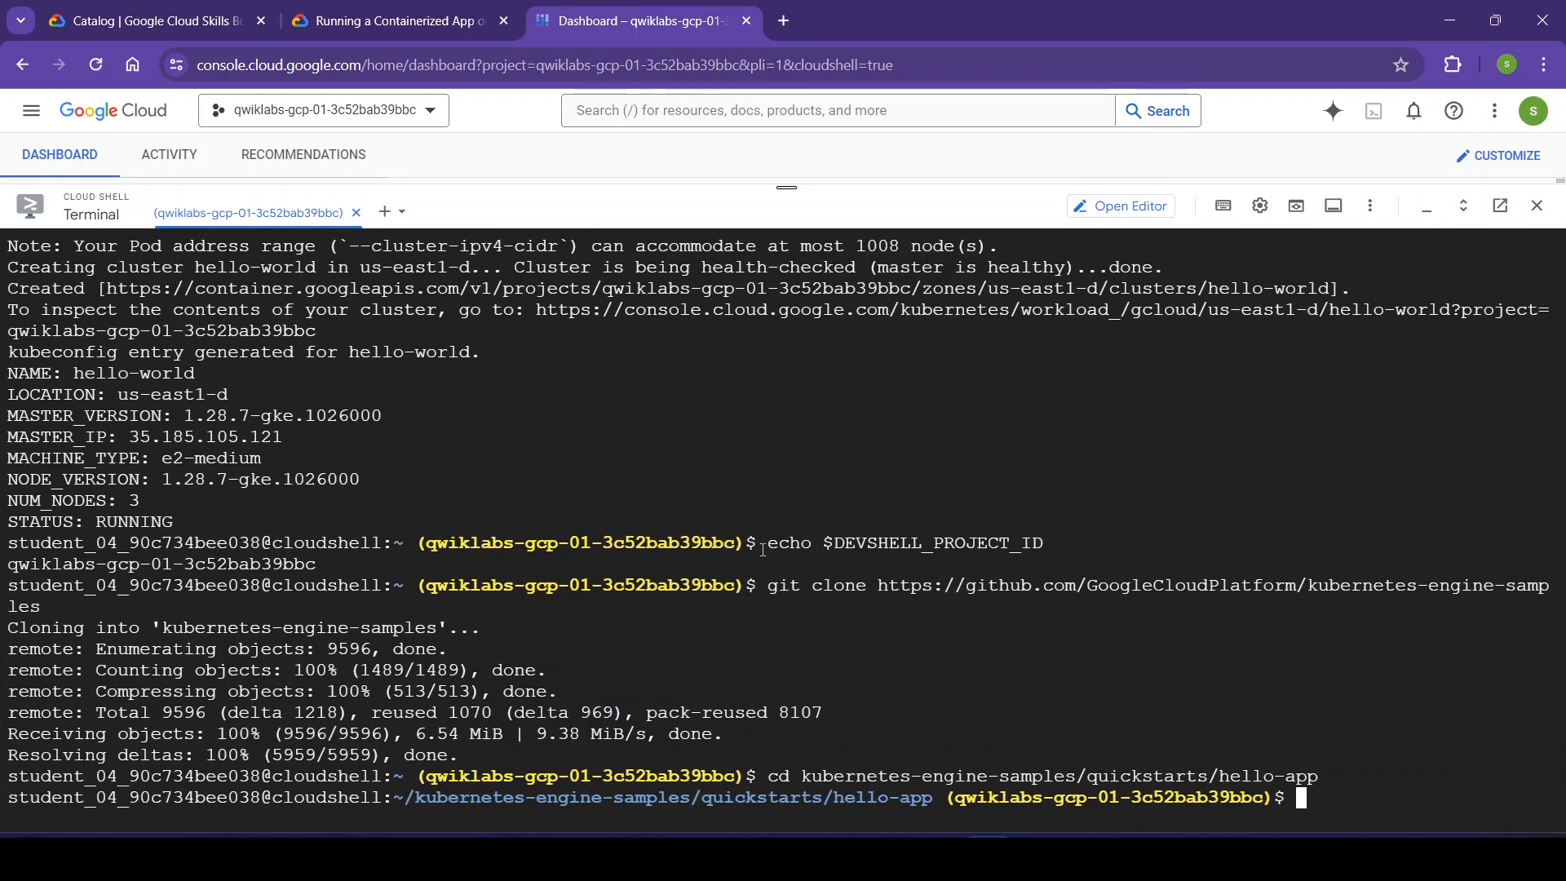
{"action": "left_click", "coordinate": [392, 21]}
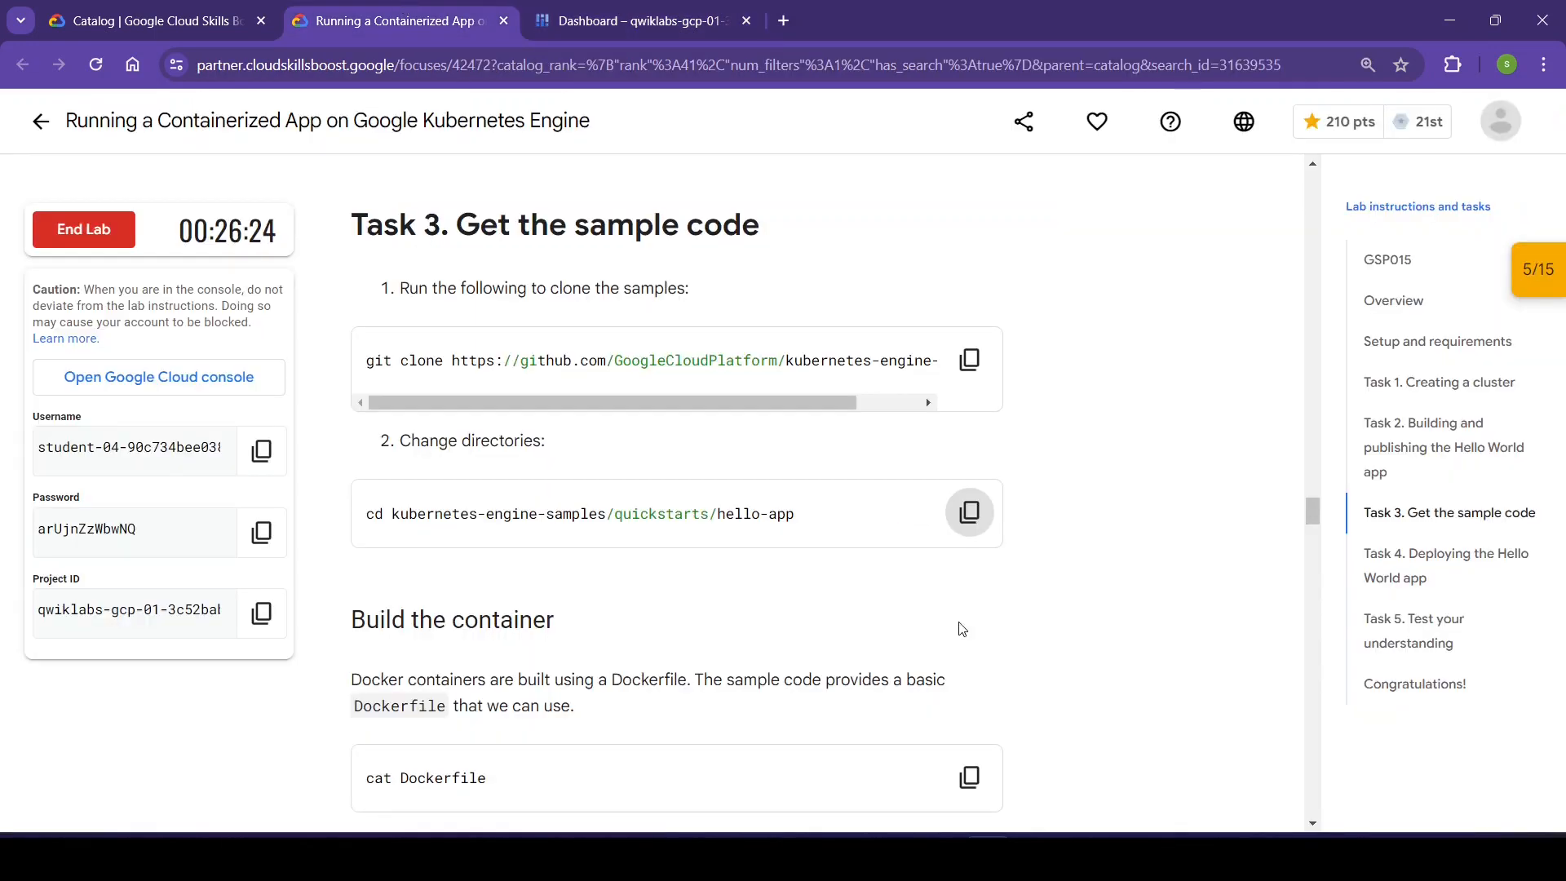
- Display the sample app's Dockerfile in Cloud Shell with the lab's "cat Dockerfile" command
{"action": "scroll", "coordinate": [963, 629], "scroll_direction": "down", "scroll_amount": 3}
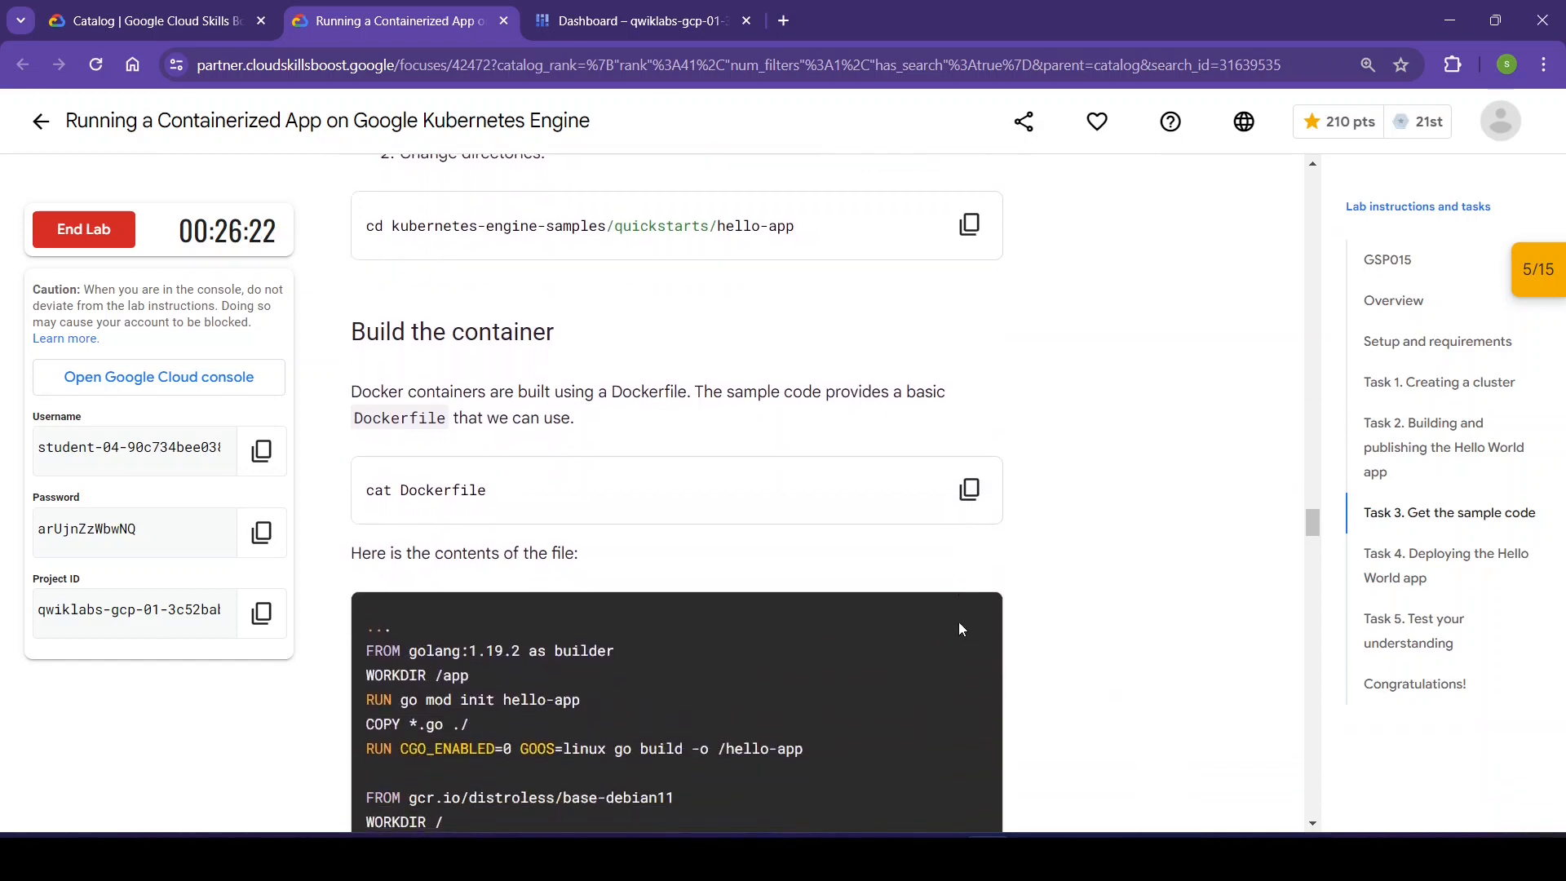
{"action": "scroll", "coordinate": [960, 629], "scroll_direction": "down", "scroll_amount": 2}
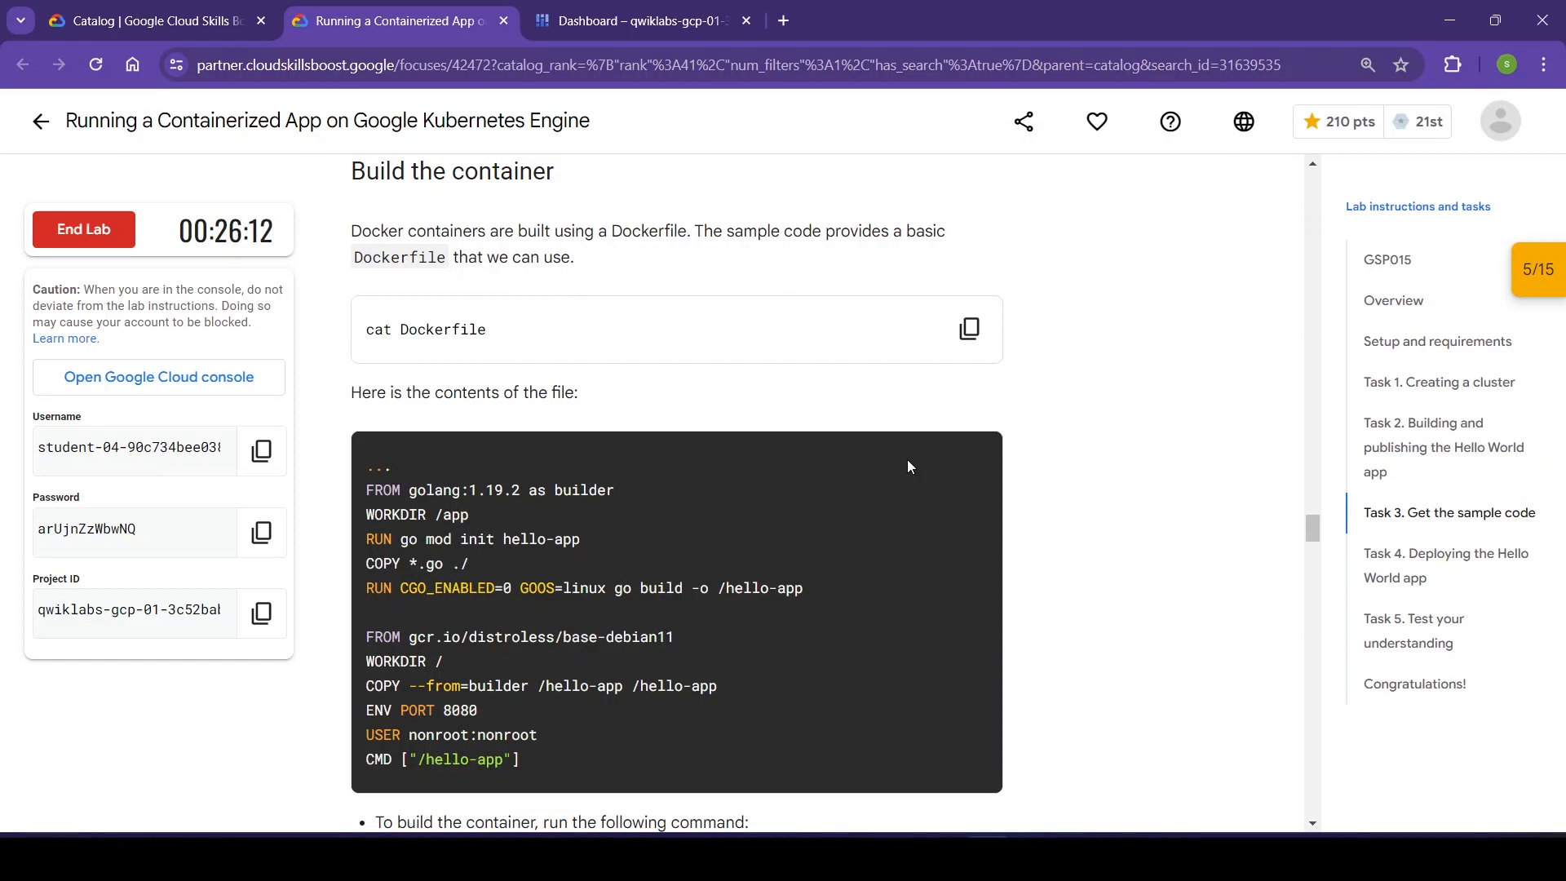
{"action": "left_click", "coordinate": [971, 330]}
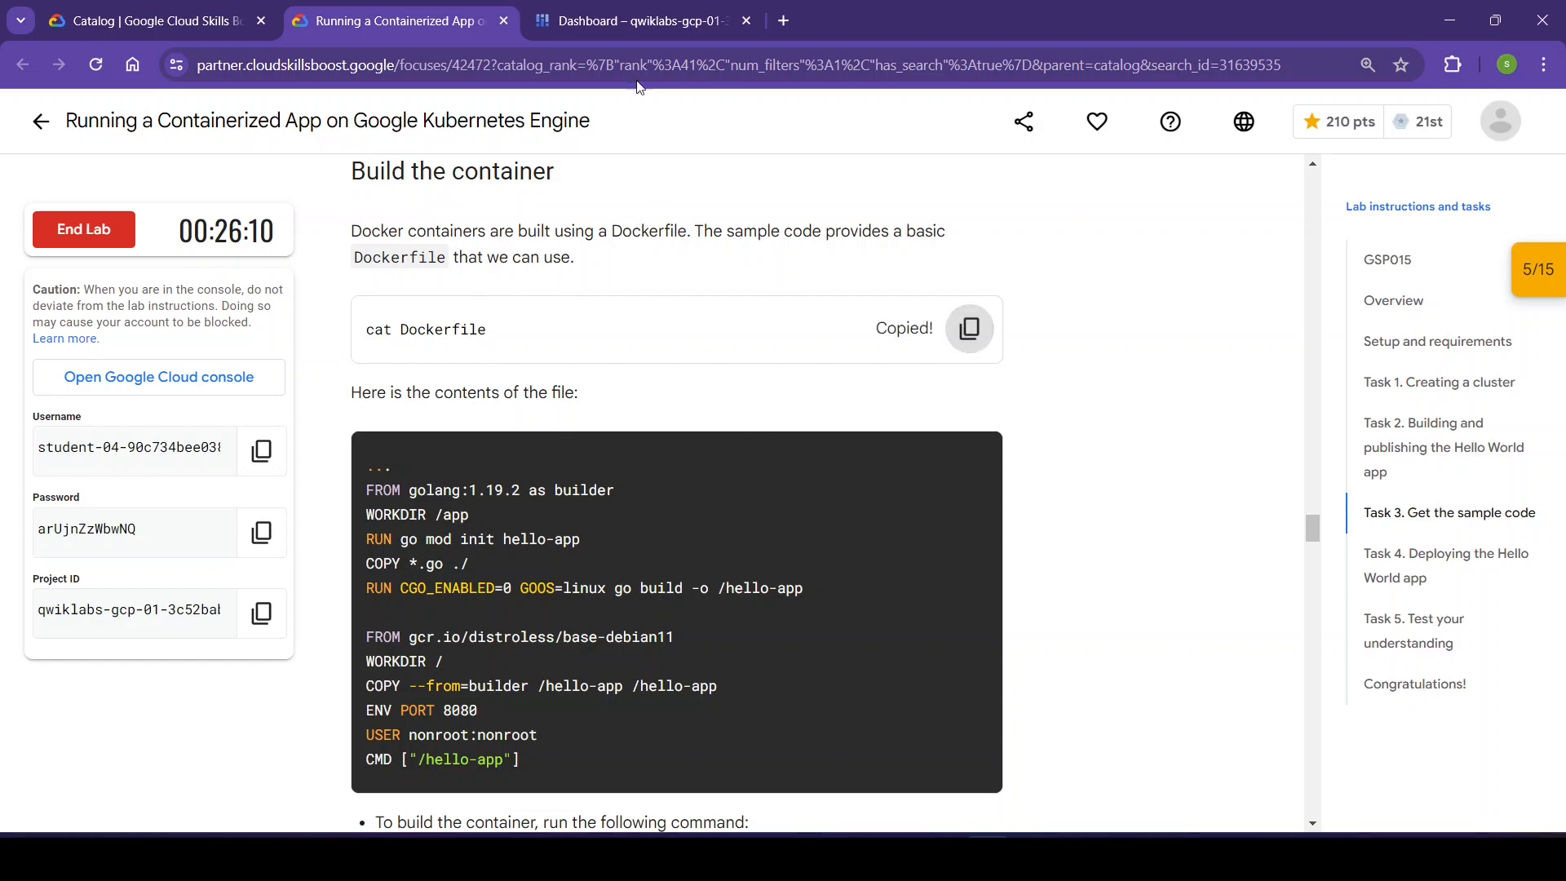
{"action": "left_click", "coordinate": [585, 8]}
{"action": "key", "text": "ctrl+v"}
{"action": "key", "text": "Return"}
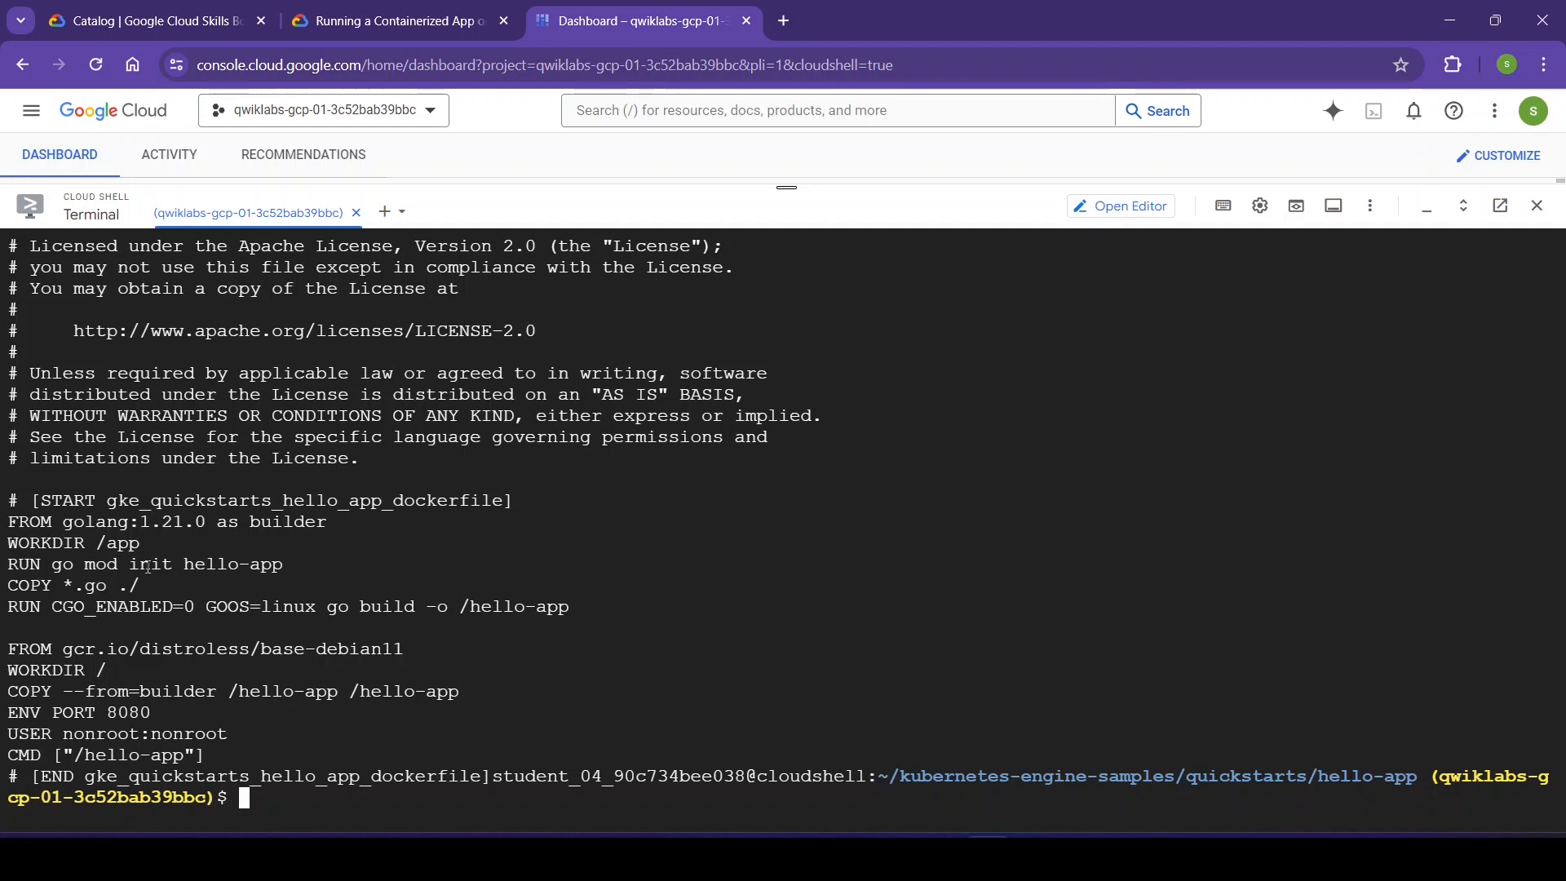
- Build the container image in Cloud Shell with the lab's command "docker build -t gcr.io/$DEVSHELL_PROJECT_ID/hello-app:1.0 ."
{"action": "left_click", "coordinate": [315, 7]}
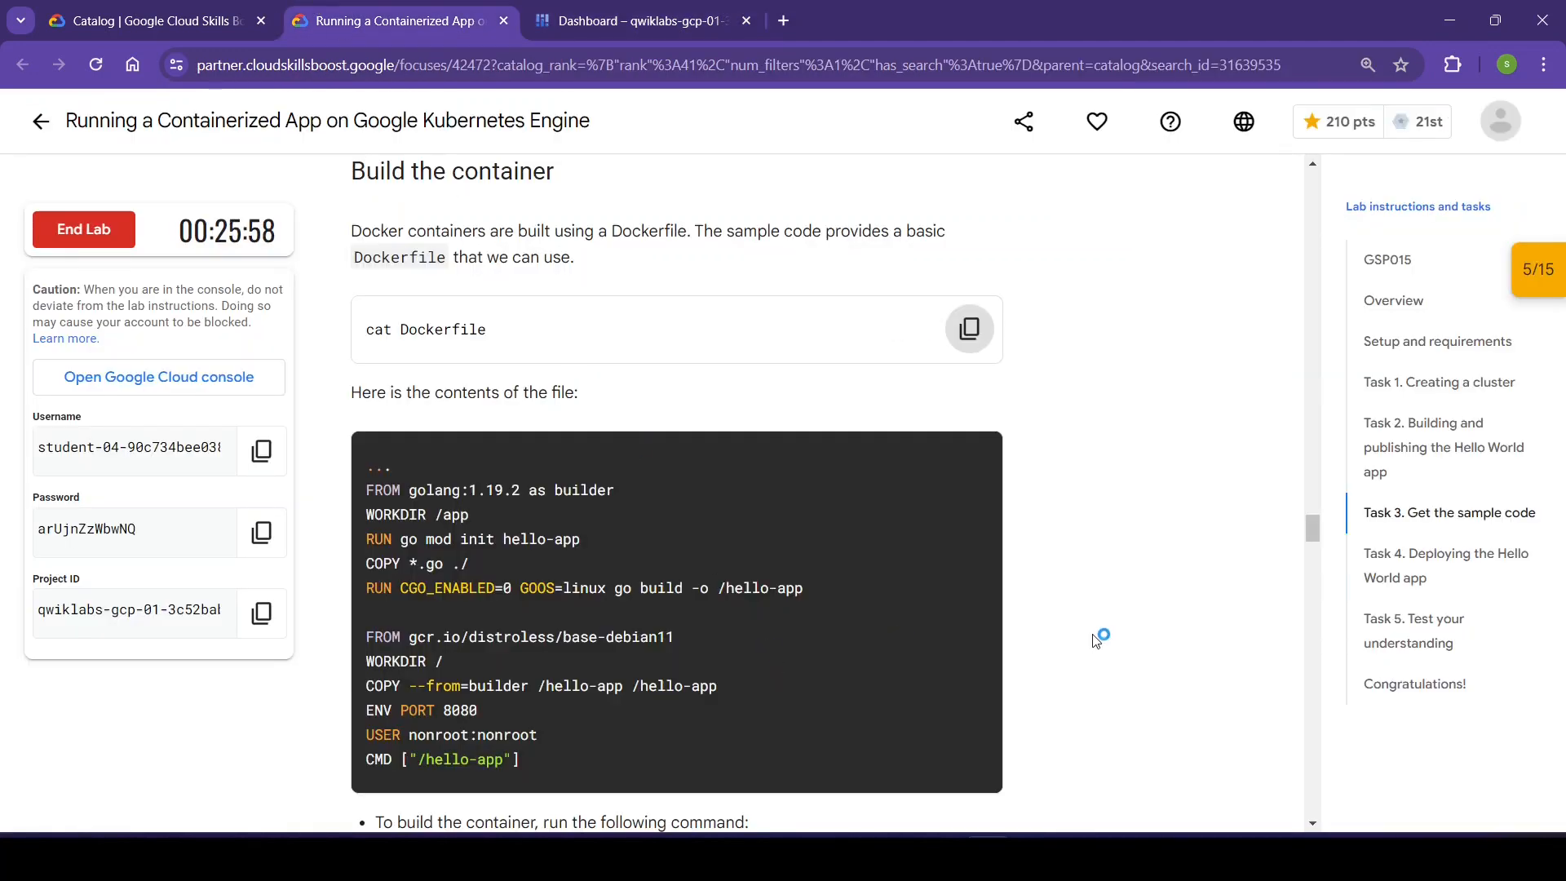
{"action": "scroll", "coordinate": [1096, 640], "scroll_direction": "down", "scroll_amount": 3}
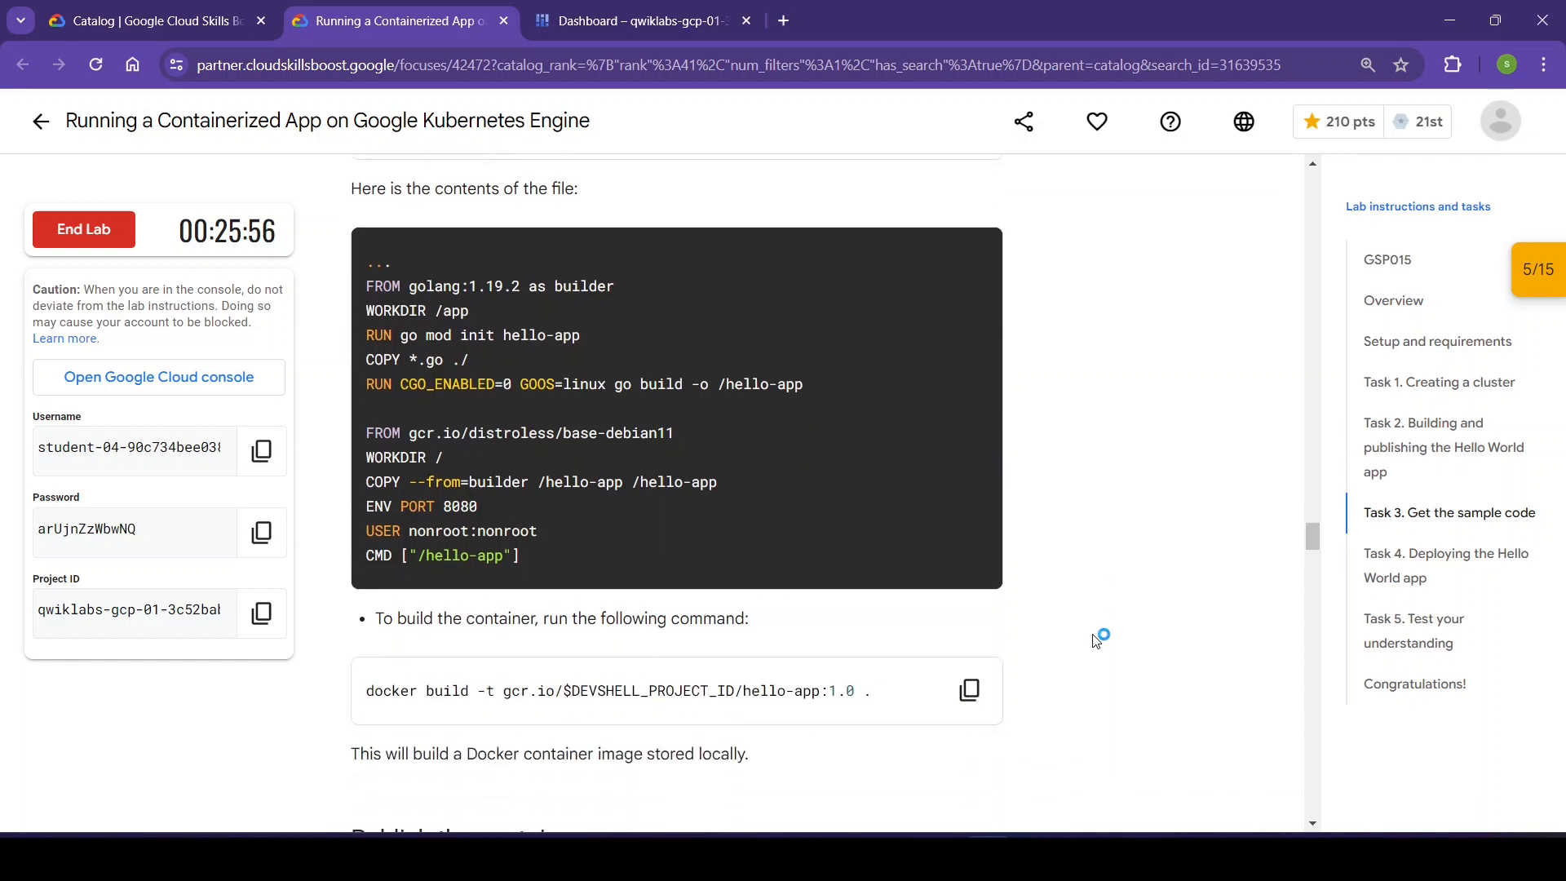
{"action": "scroll", "coordinate": [1097, 640], "scroll_direction": "down", "scroll_amount": 1}
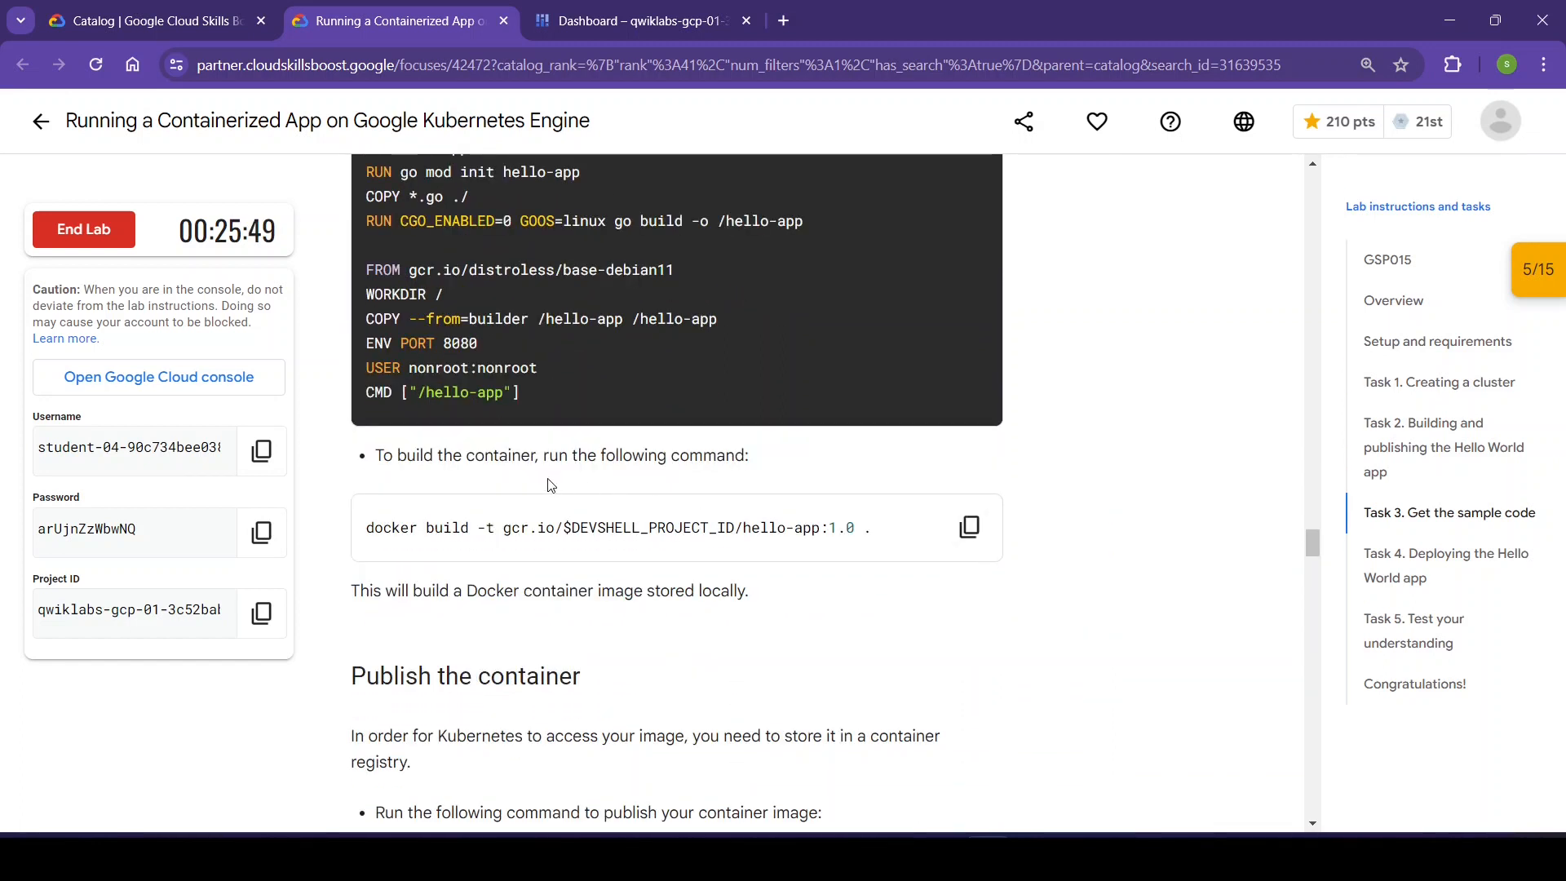
{"action": "left_click", "coordinate": [969, 527]}
{"action": "left_click", "coordinate": [571, 10]}
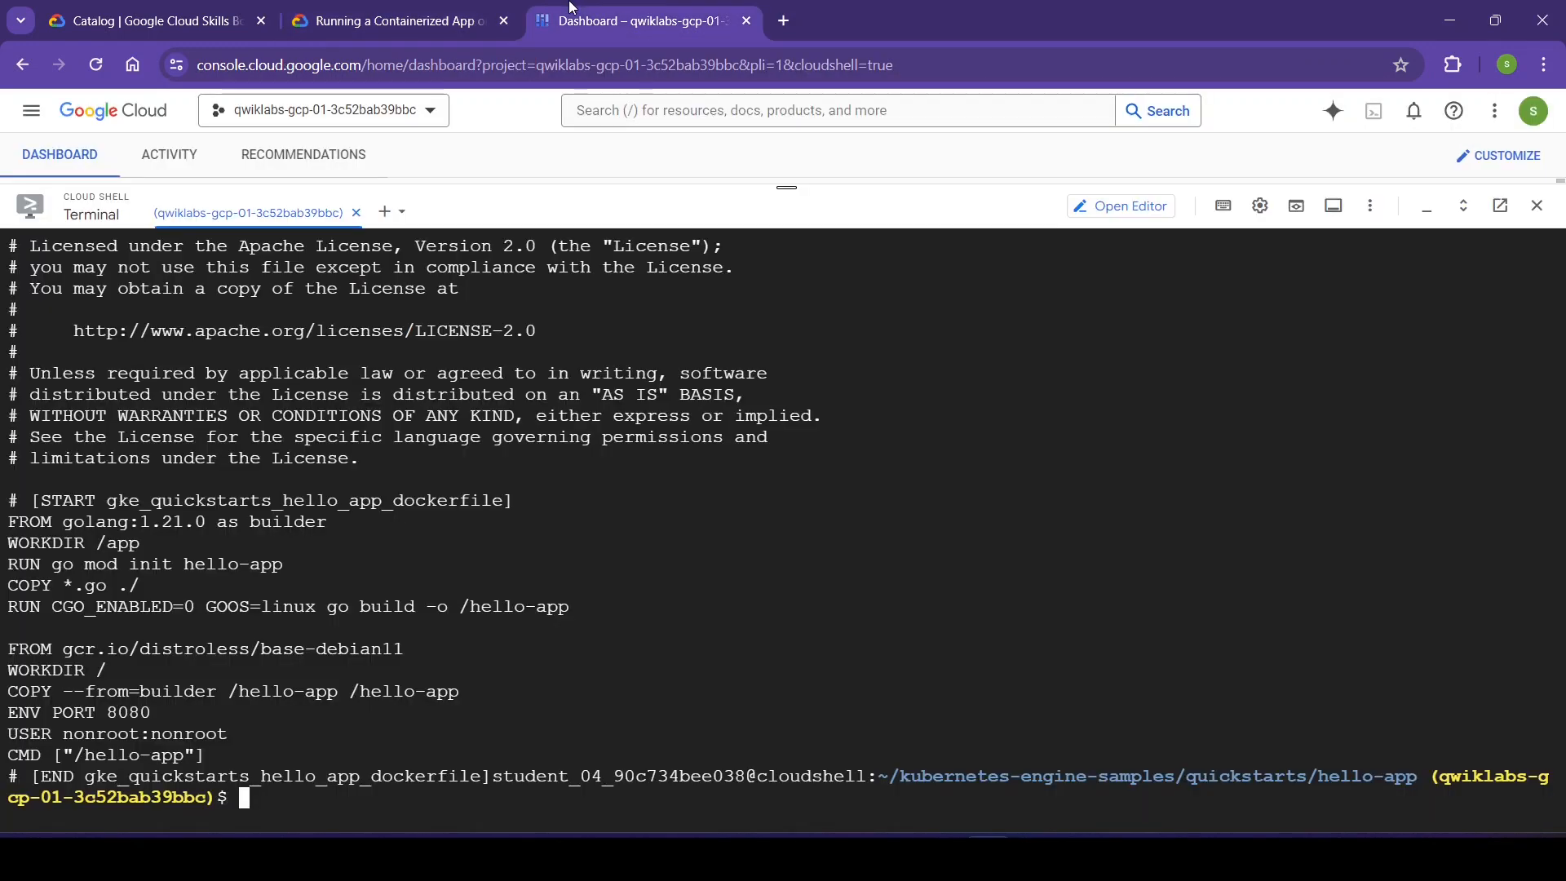
{"action": "key", "text": "ctrl+v"}
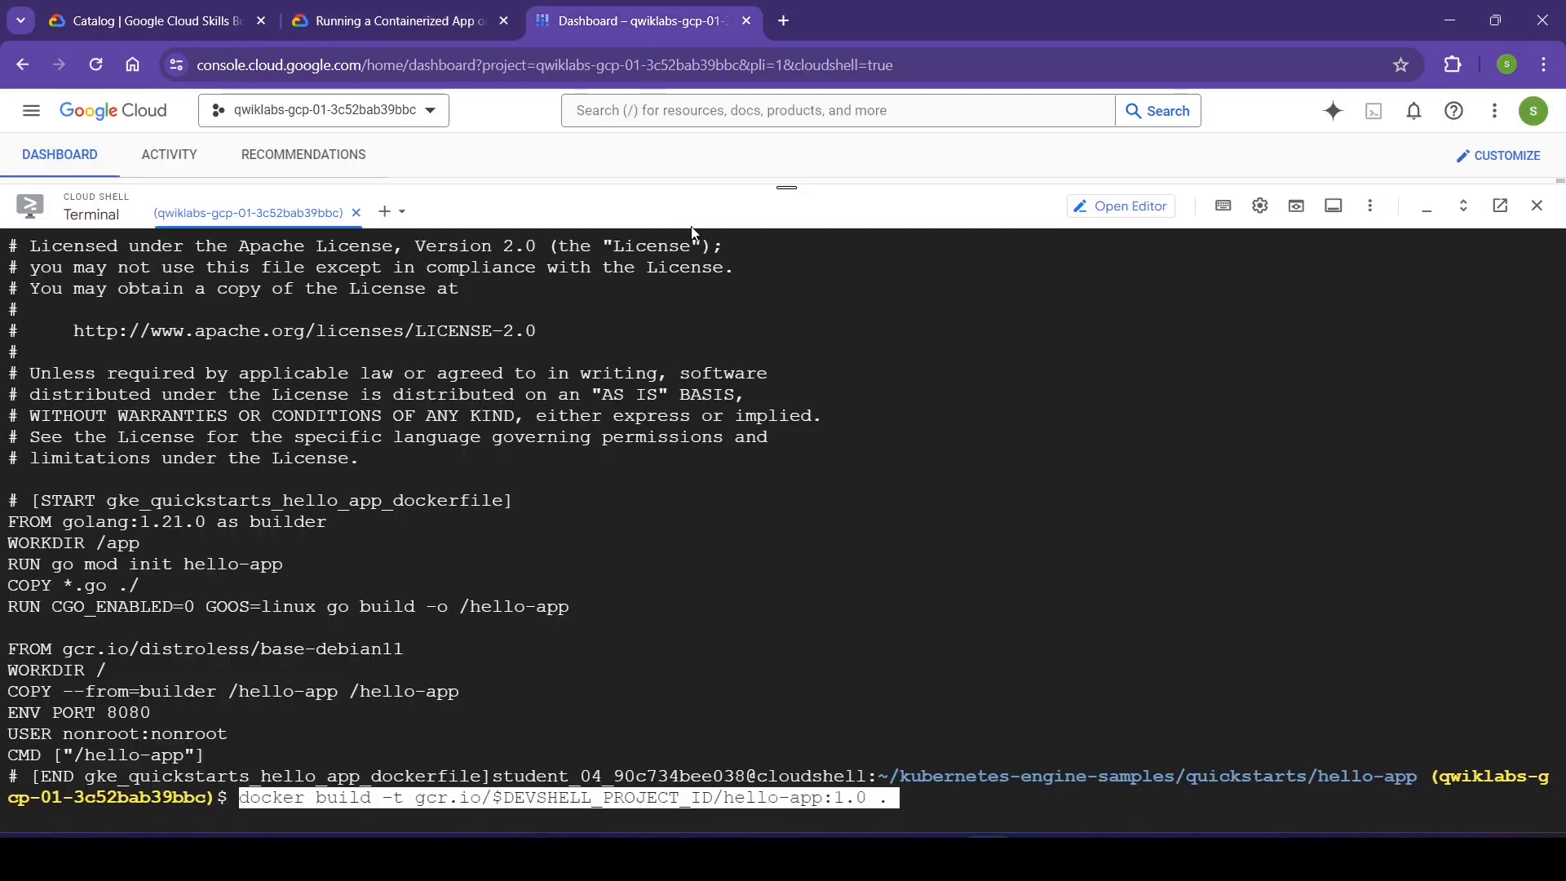
{"action": "key", "text": "Return"}
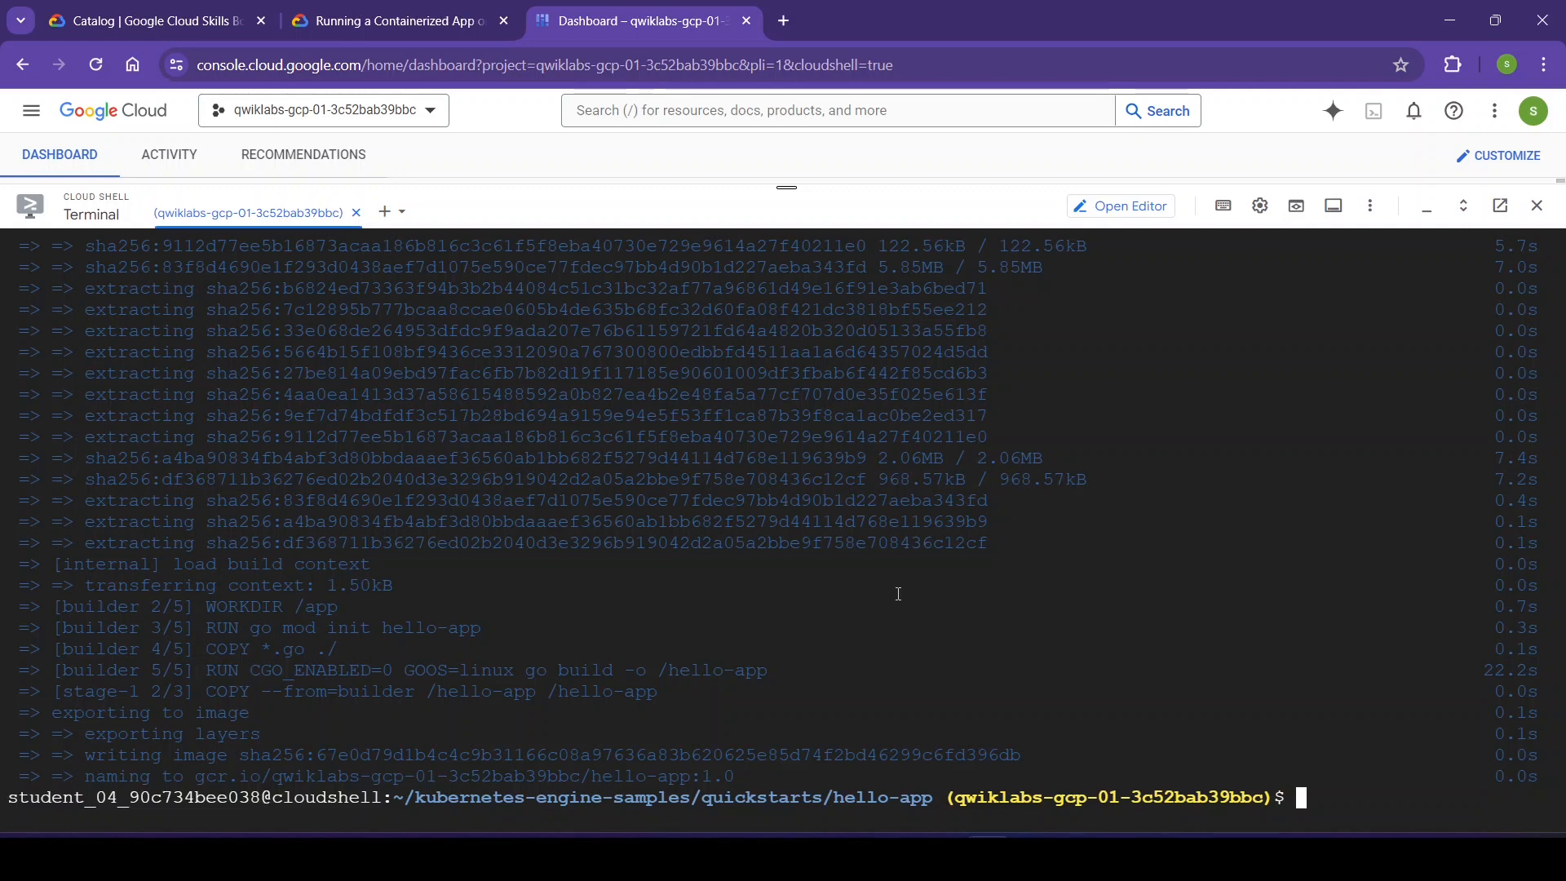
- Publish the container image from Cloud Shell with the lab's command "gcloud docker -- push gcr.io/$DEVSHELL_PROJECT_ID/hello-app:1.0"
{"action": "left_click", "coordinate": [388, 20]}
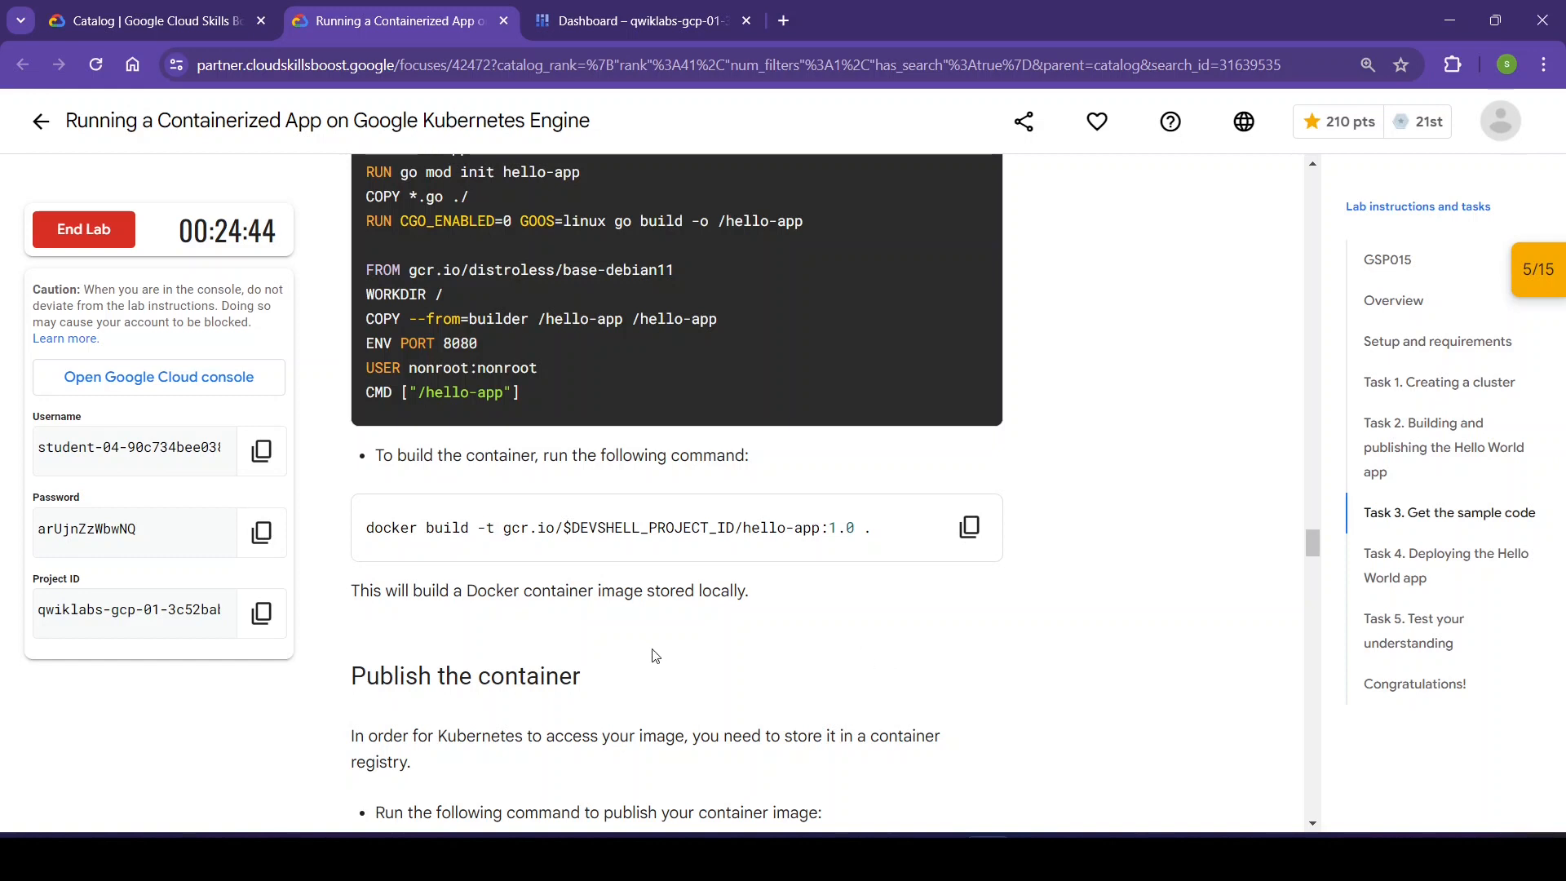
{"action": "scroll", "coordinate": [720, 672], "scroll_direction": "down", "scroll_amount": 5}
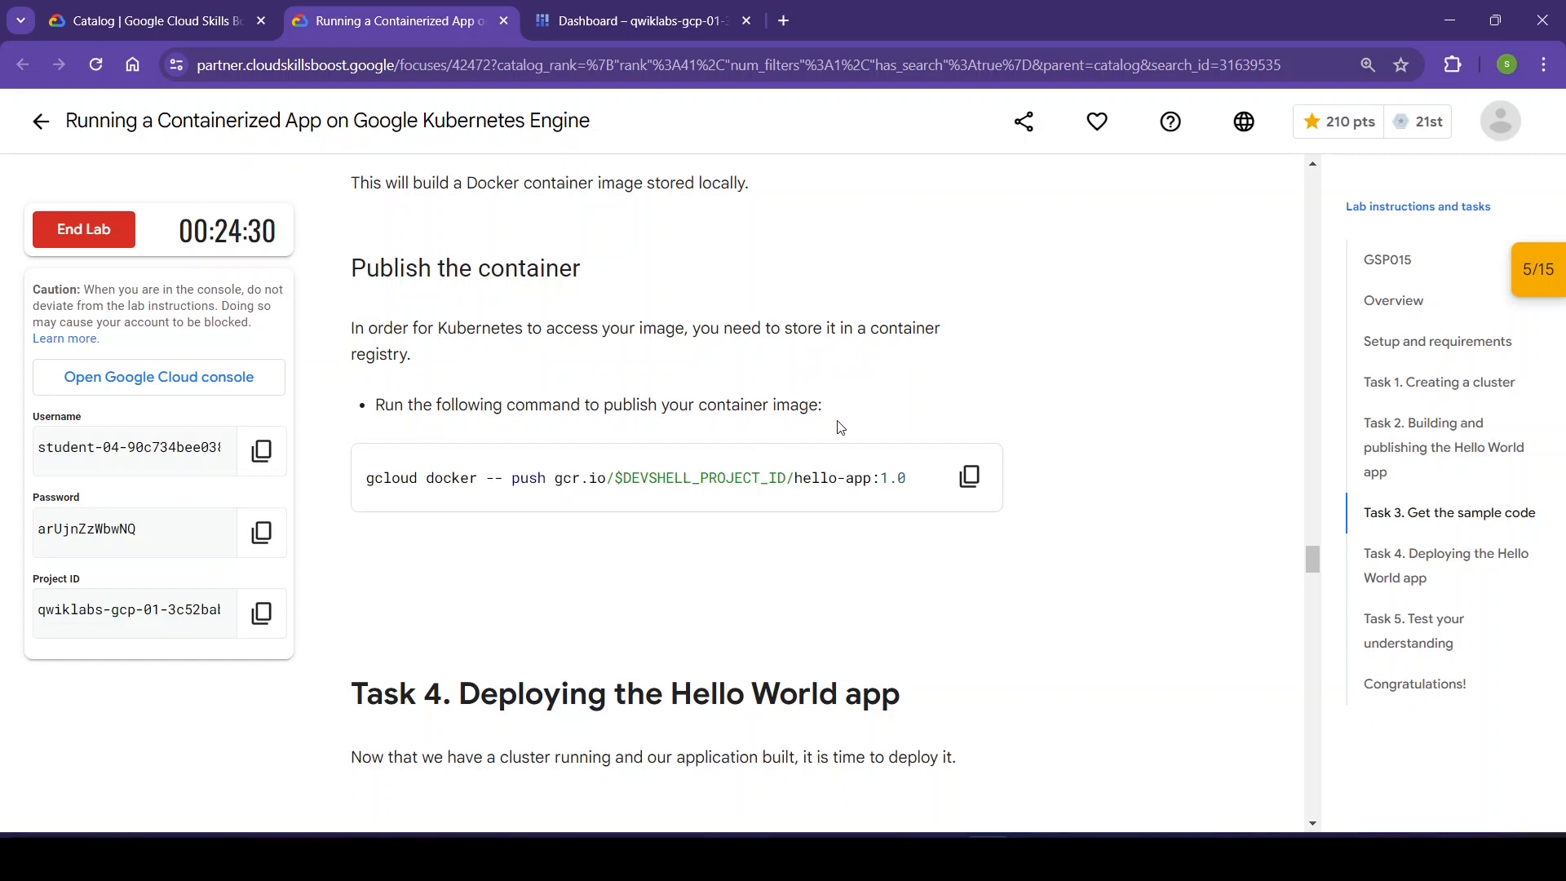
{"action": "left_click", "coordinate": [969, 477]}
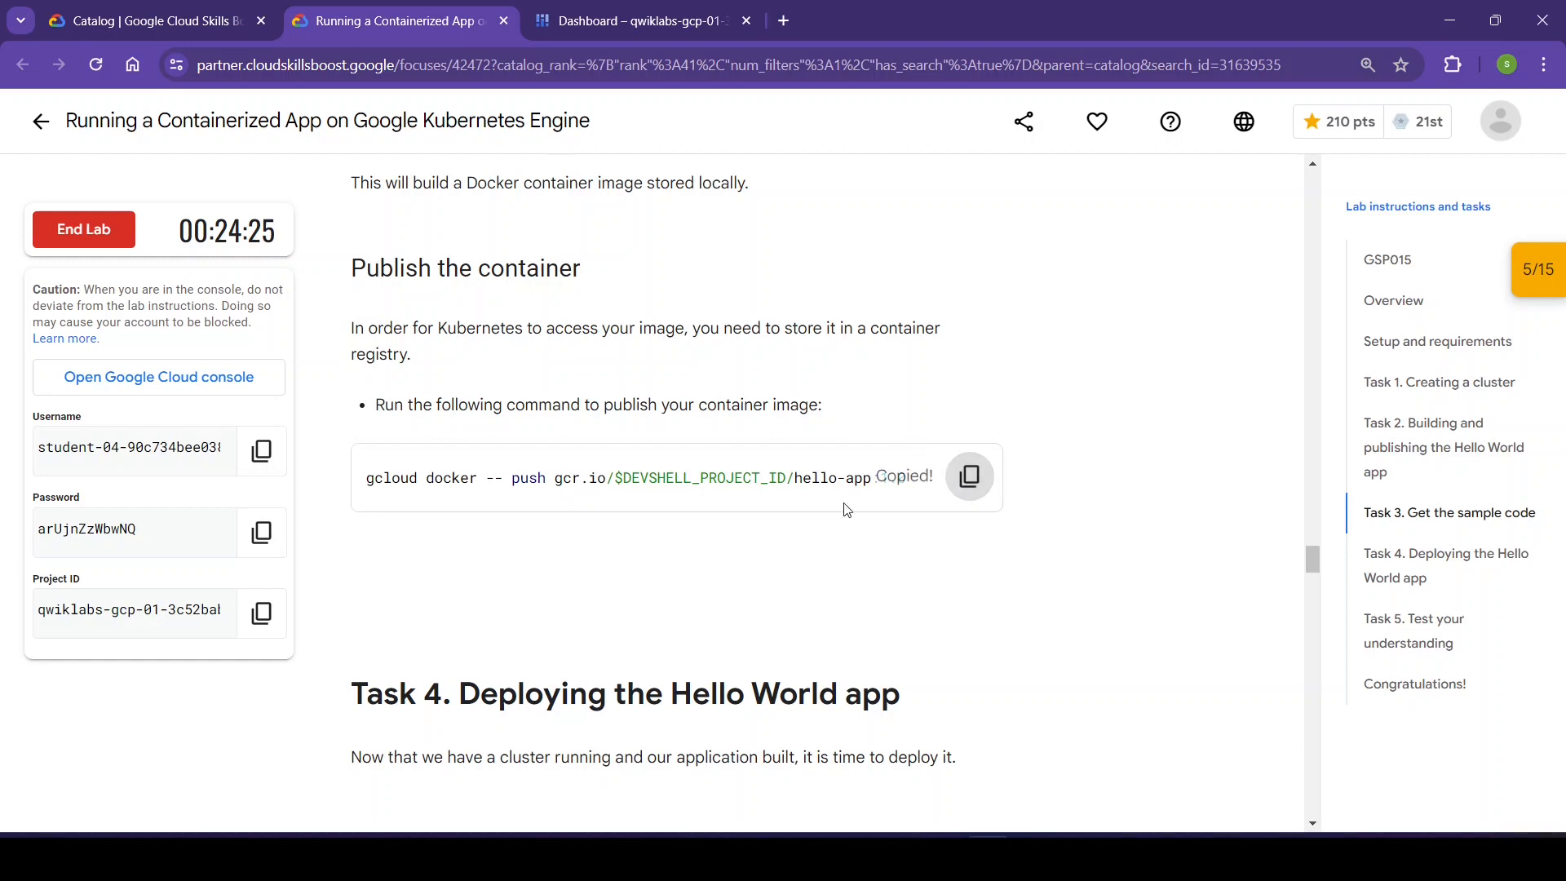
{"action": "left_click", "coordinate": [624, 7]}
{"action": "key", "text": "ctrl+v"}
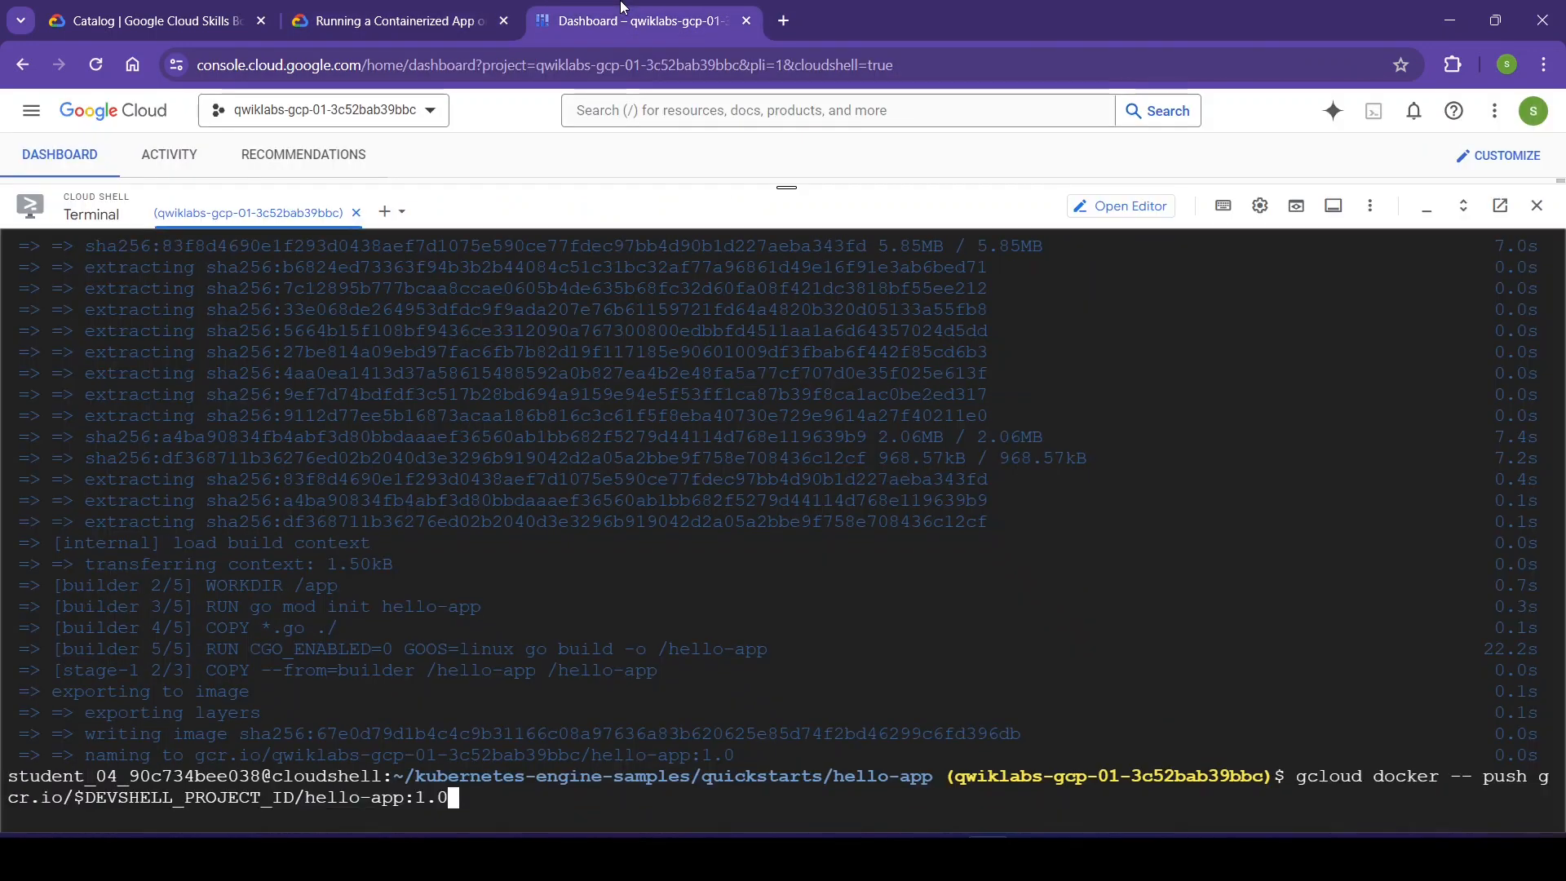
{"action": "key", "text": "Return"}
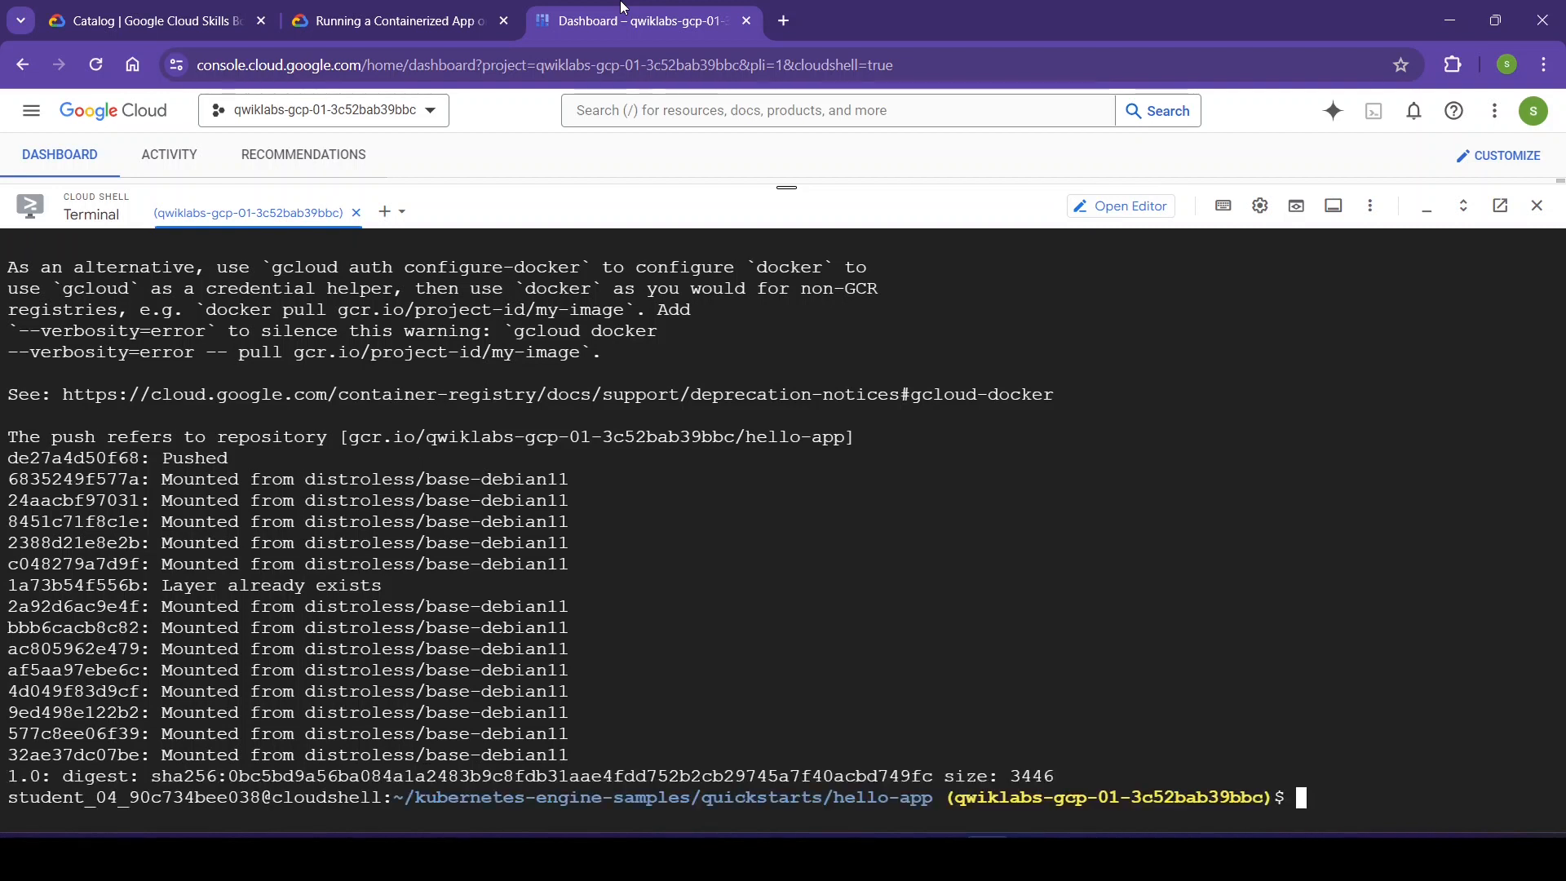
- Create the hello-app deployment in Cloud Shell with Task 4's command "kubectl create deployment hello-app --image=gcr.io/$DEVSHELL_PROJECT_ID/hello-app:1.0"
{"action": "left_click", "coordinate": [469, 11]}
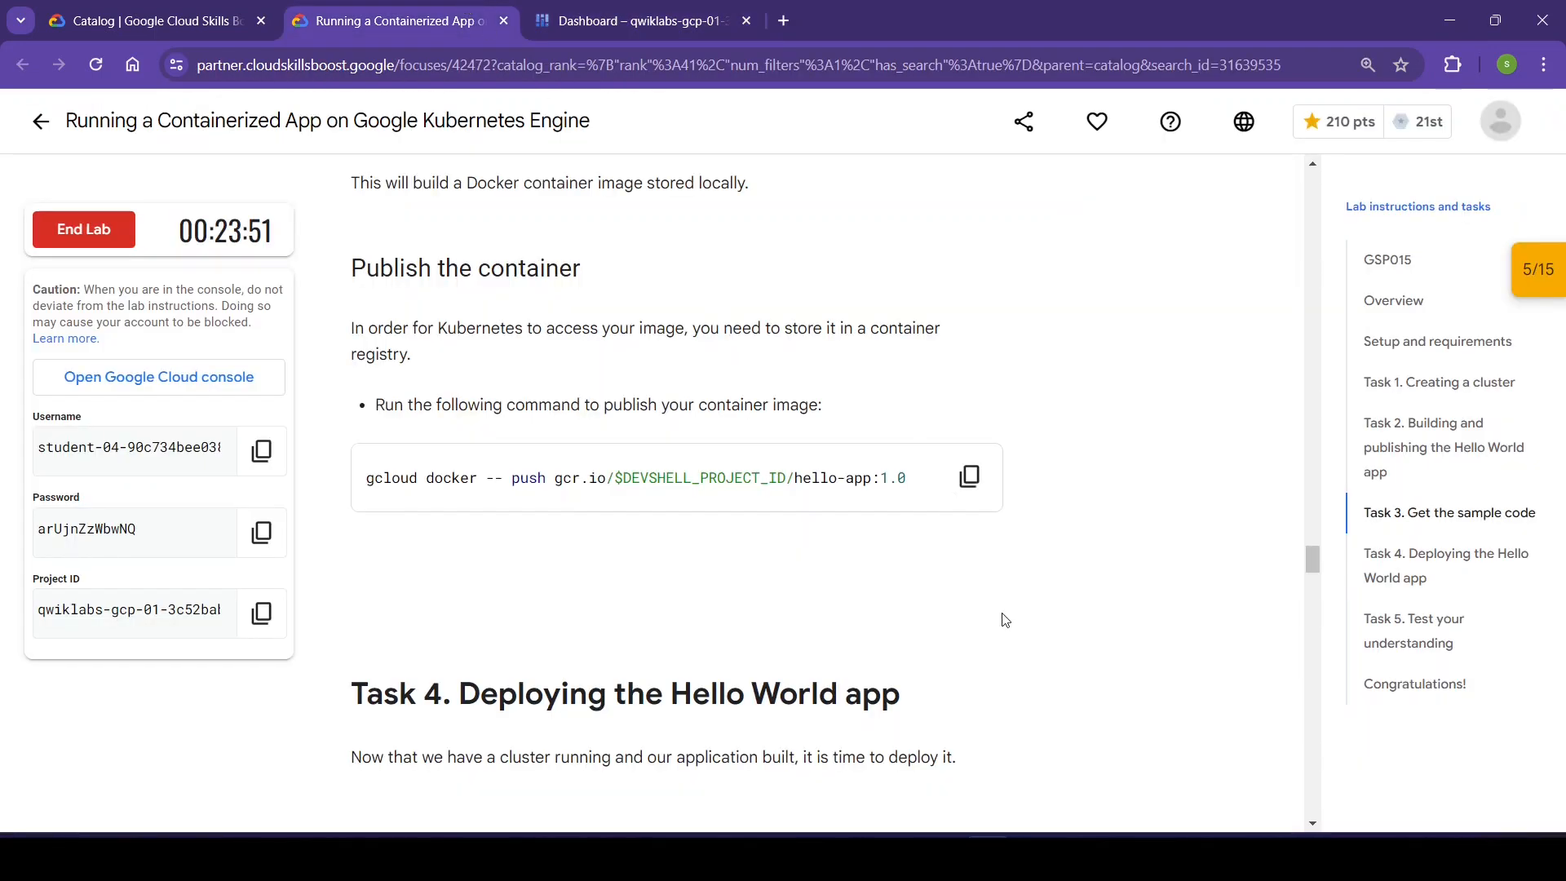
{"action": "scroll", "coordinate": [1005, 620], "scroll_direction": "down", "scroll_amount": 5}
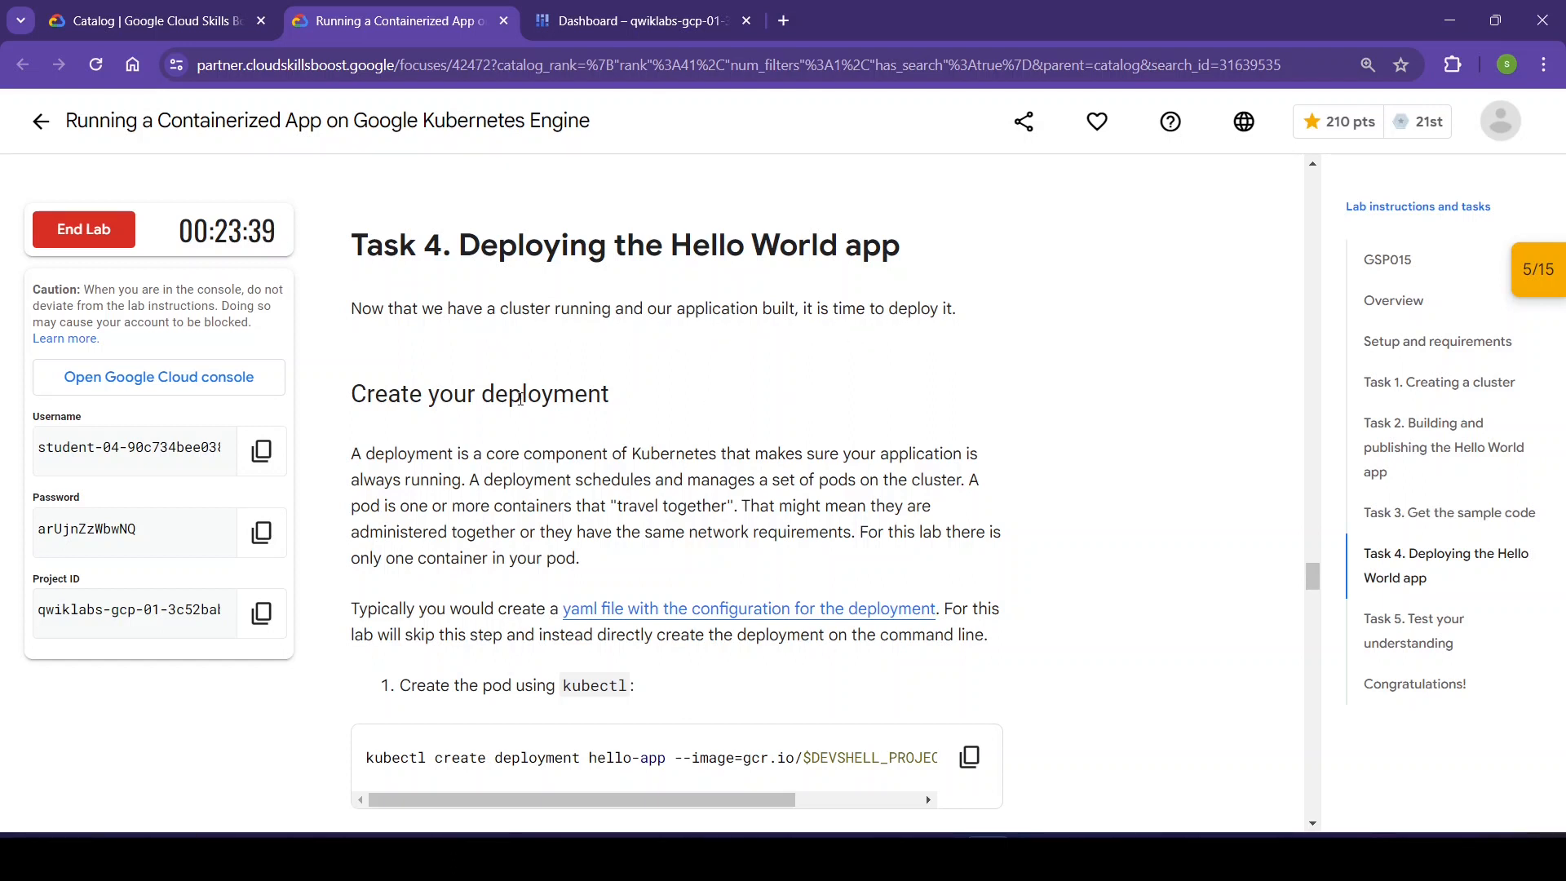
{"action": "scroll", "coordinate": [654, 422], "scroll_direction": "down", "scroll_amount": 2}
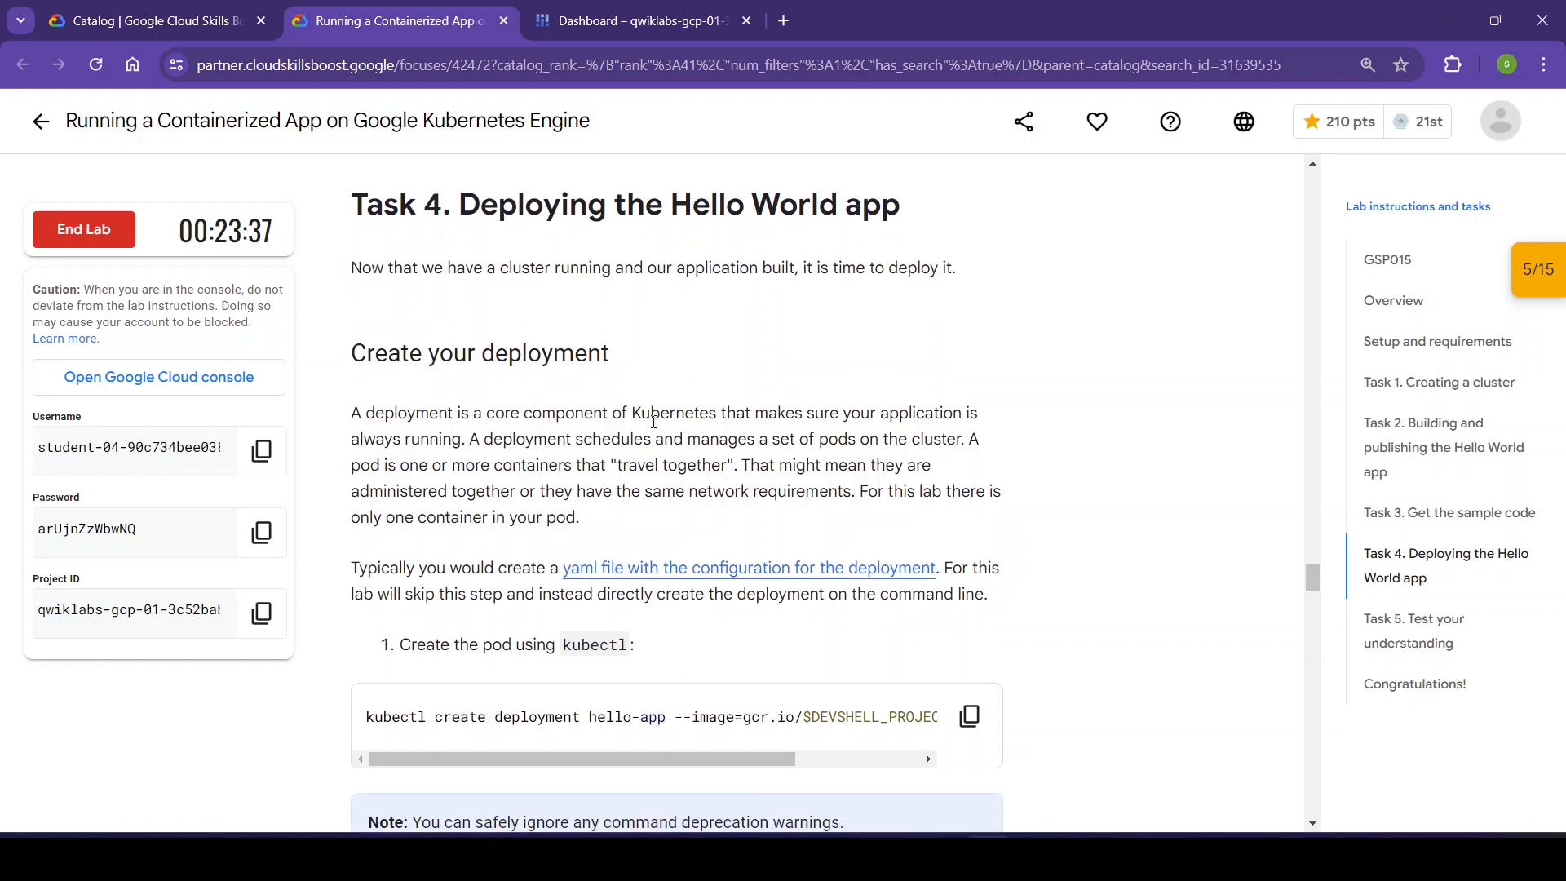
{"action": "scroll", "coordinate": [653, 422], "scroll_direction": "down", "scroll_amount": 3}
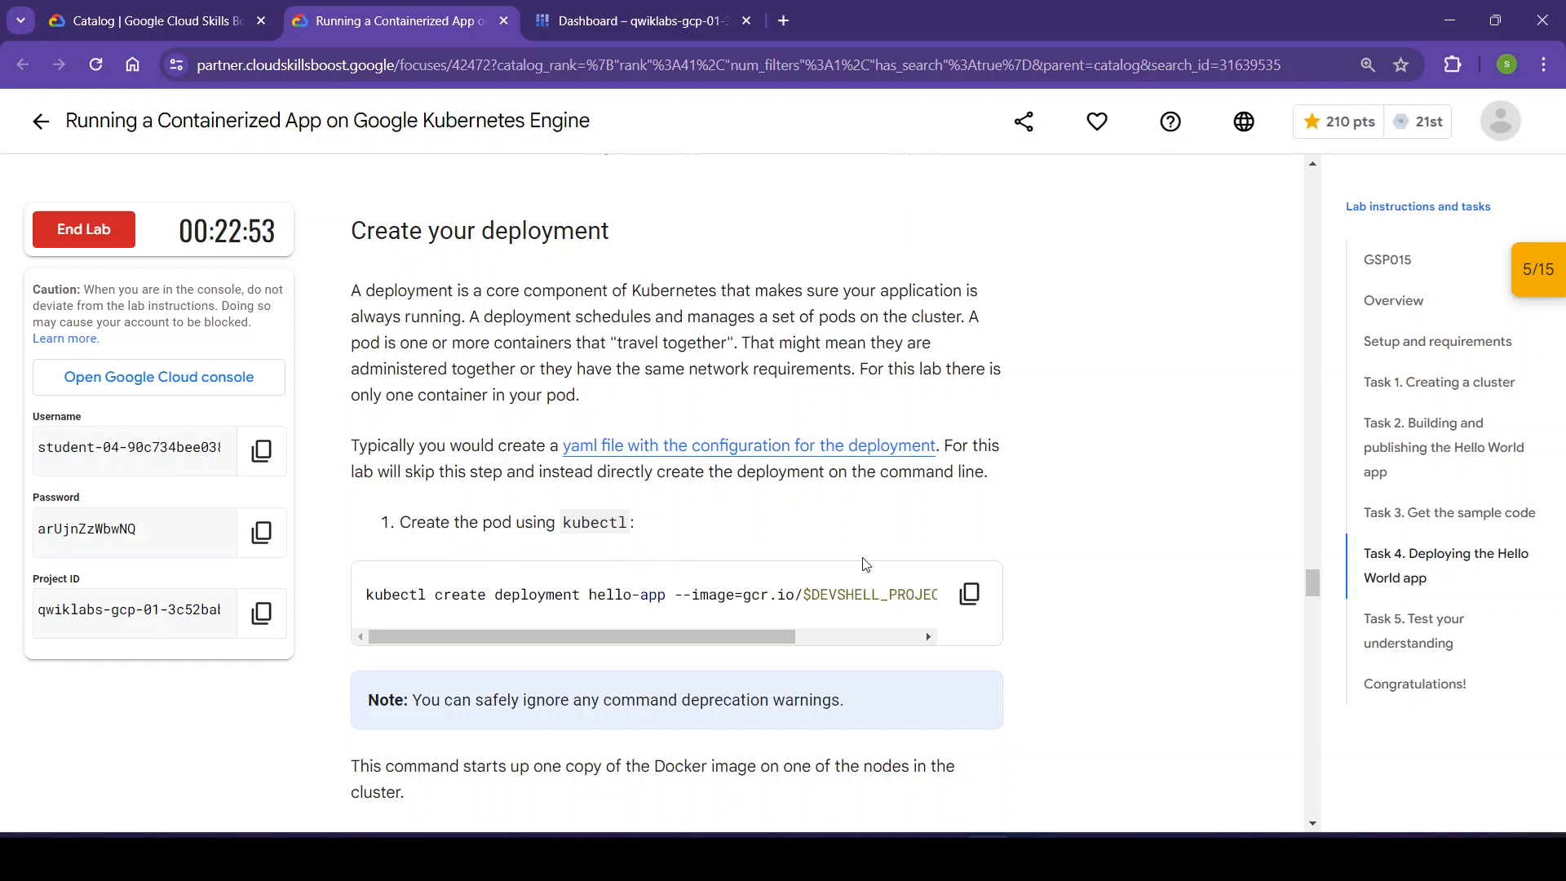
{"action": "left_click", "coordinate": [969, 593]}
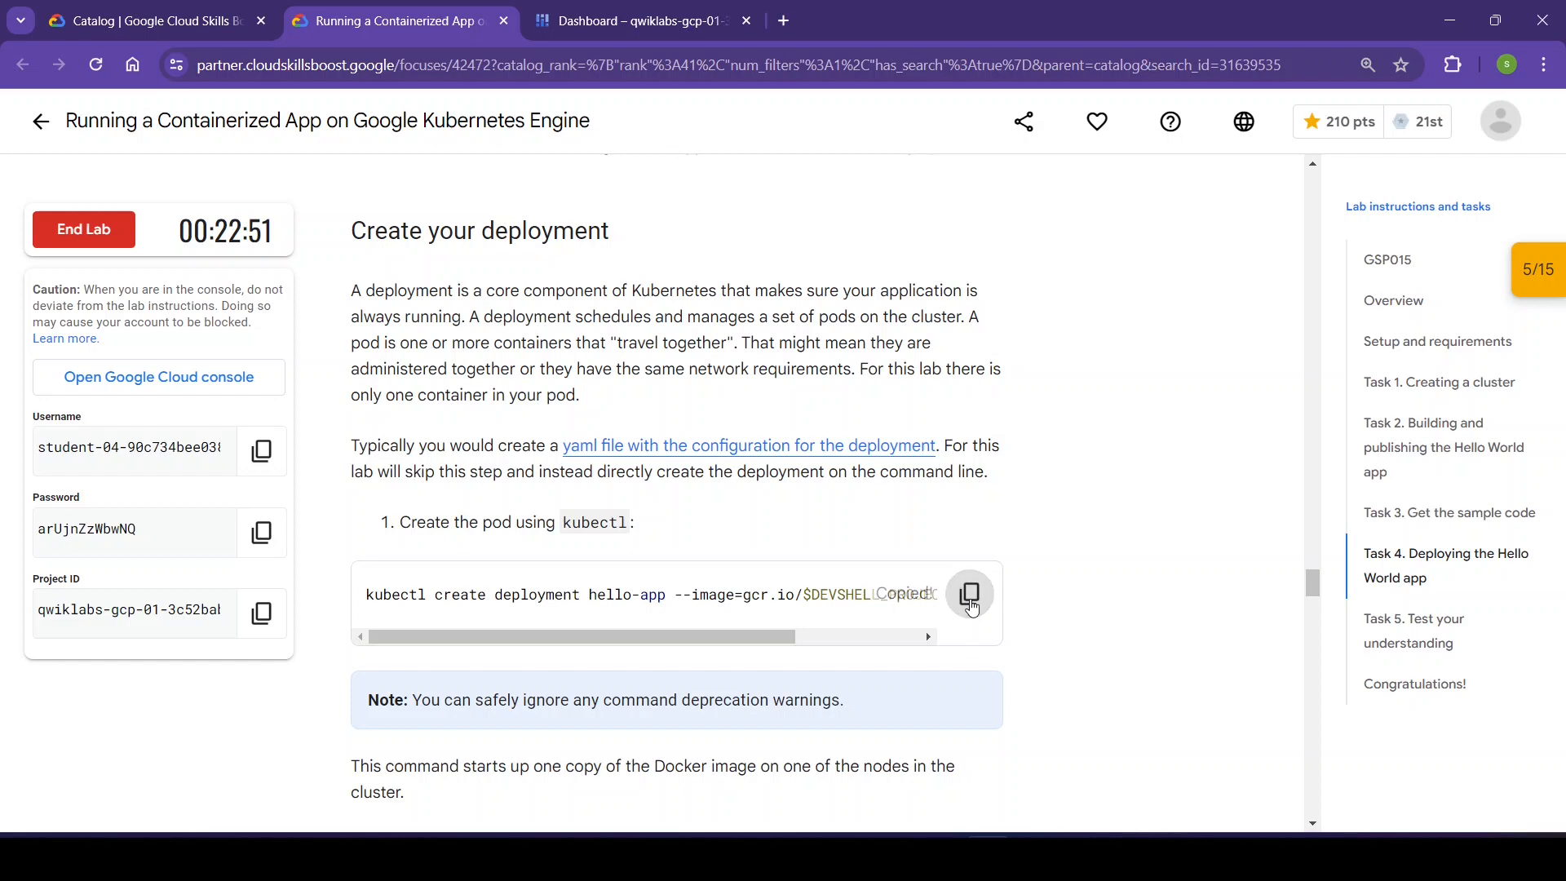
{"action": "left_click", "coordinate": [547, 8]}
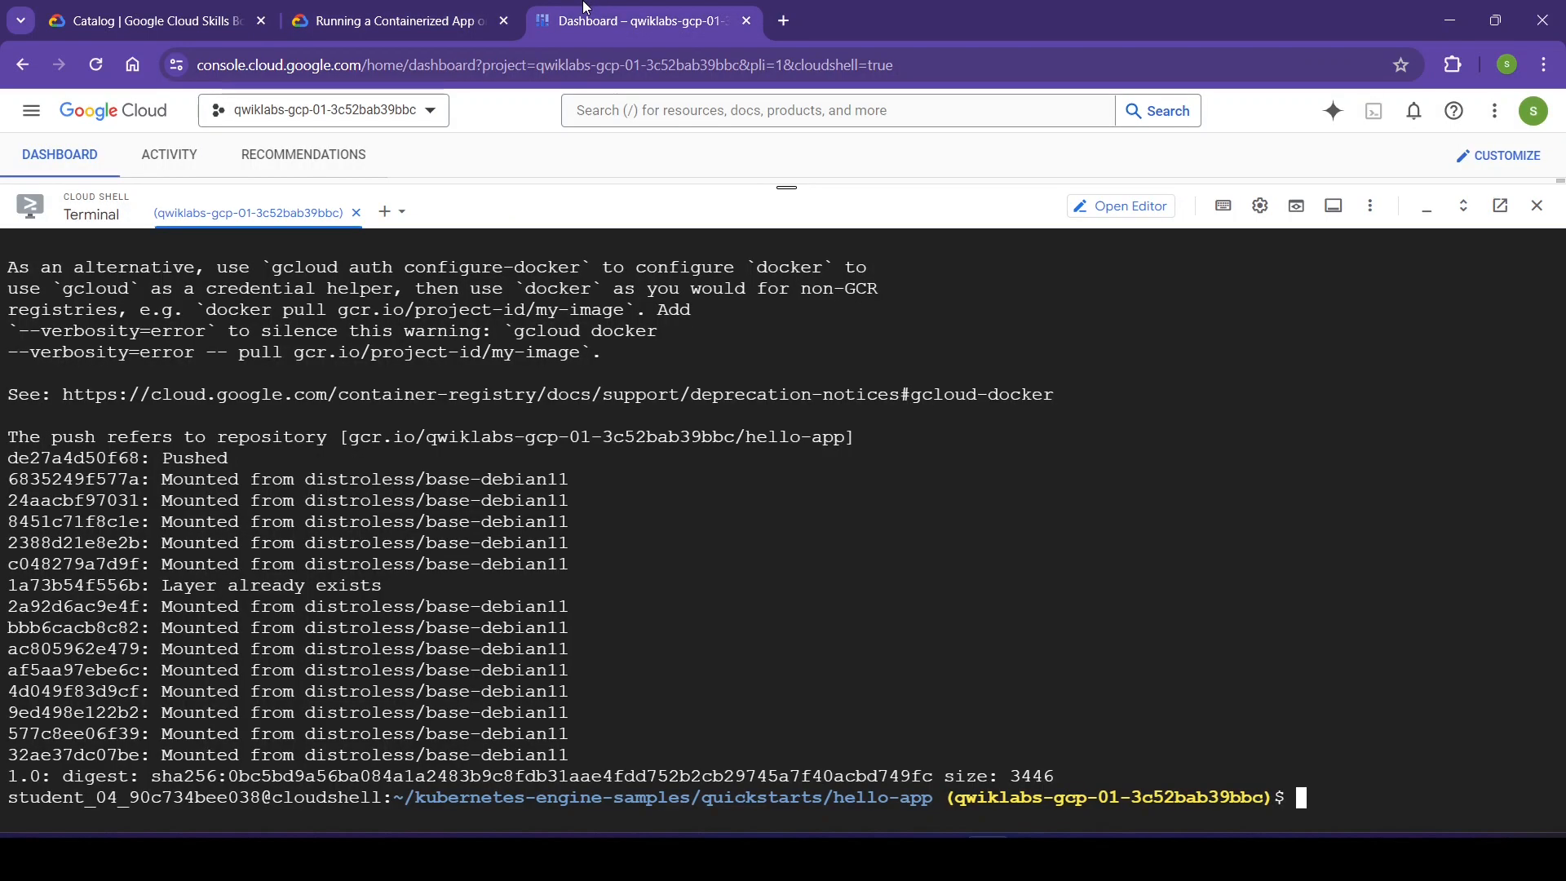
{"action": "key", "text": "ctrl+v"}
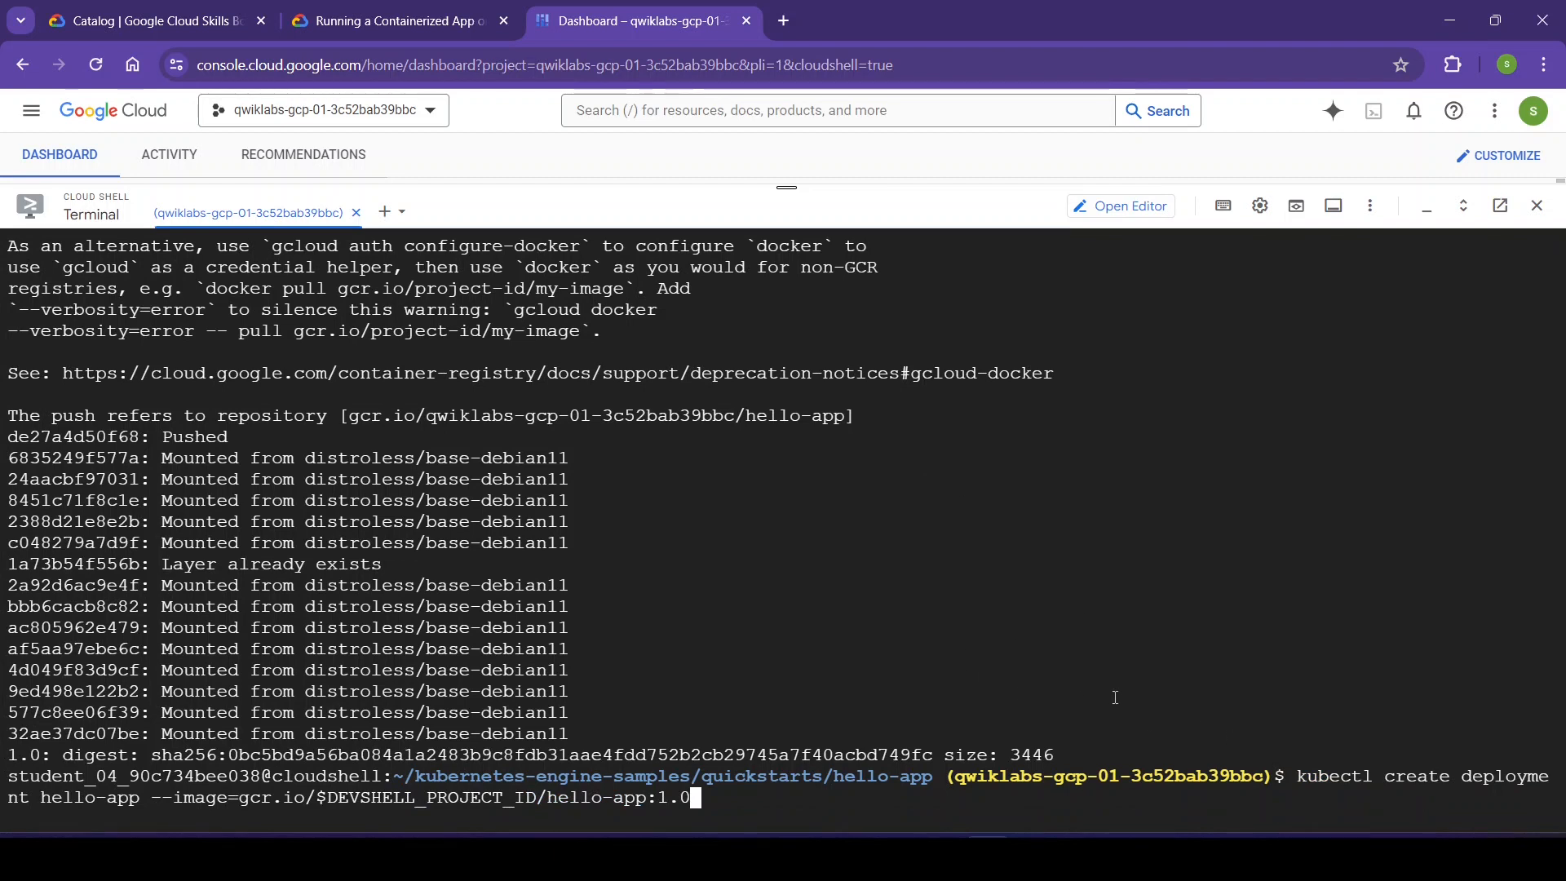
{"action": "key", "text": "Return"}
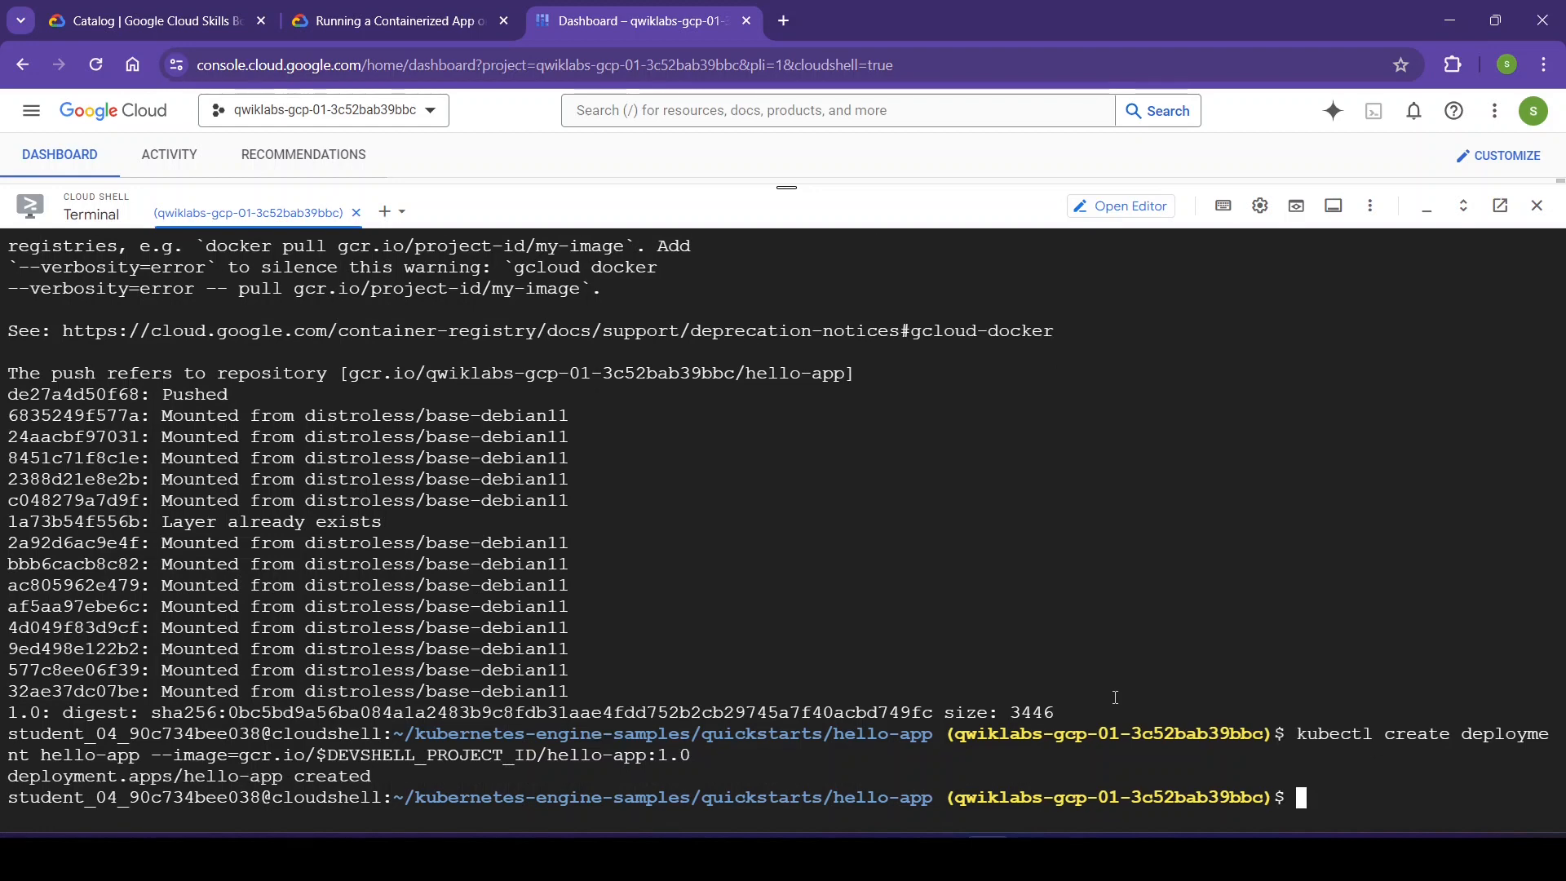
- Return to the lab instructions and check the progress of the "Build and Deploy Hello World App (hello-app)" task
{"action": "left_click", "coordinate": [412, 16]}
{"action": "scroll", "coordinate": [1081, 691], "scroll_direction": "down", "scroll_amount": 4}
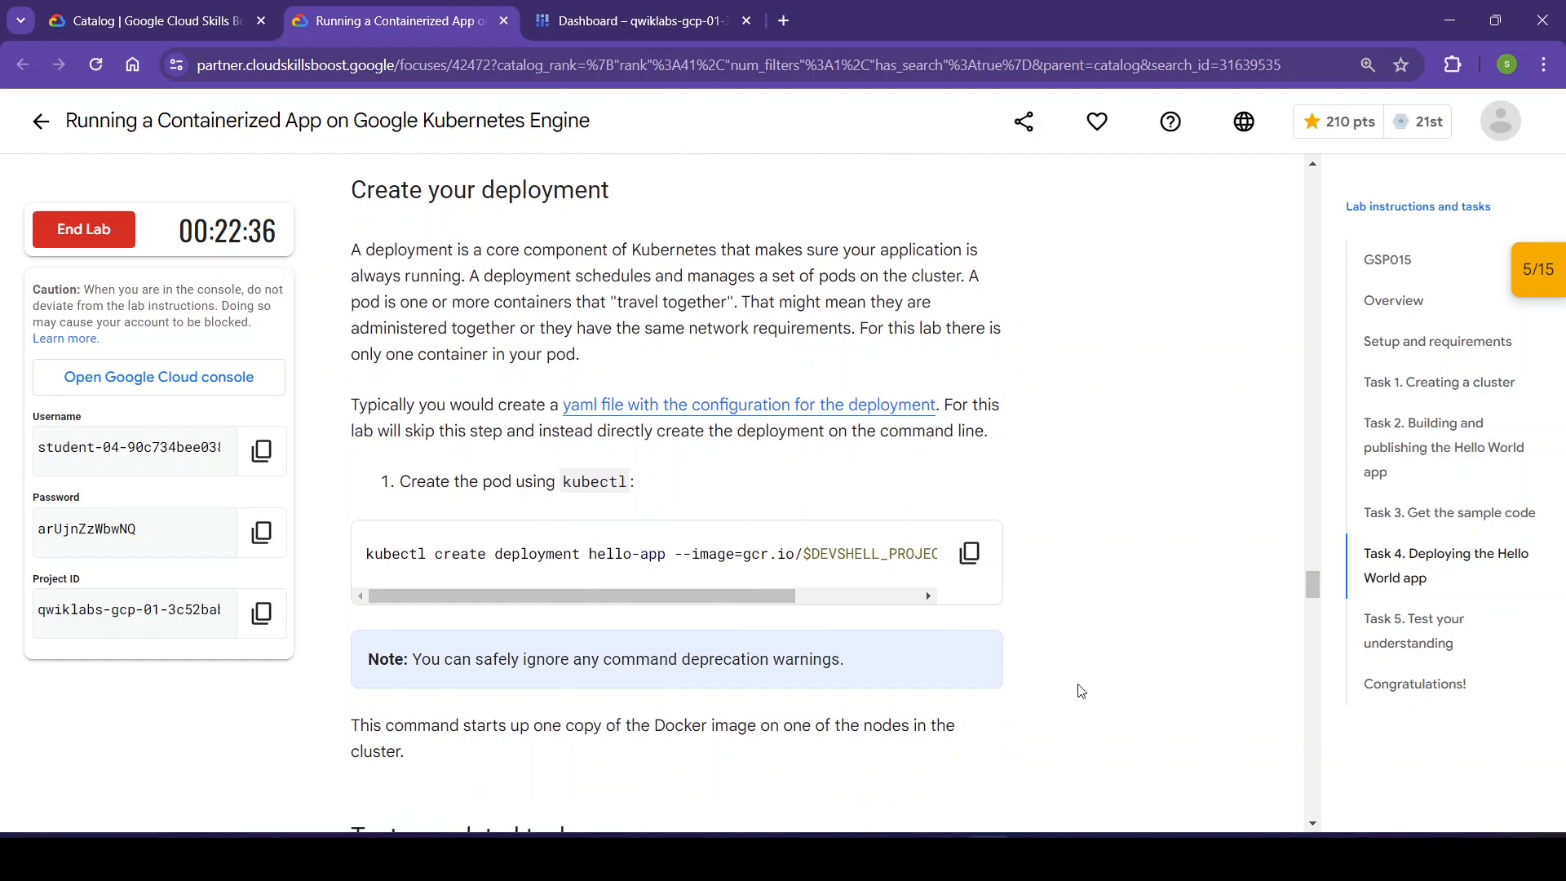
{"action": "scroll", "coordinate": [1081, 691], "scroll_direction": "down", "scroll_amount": 1}
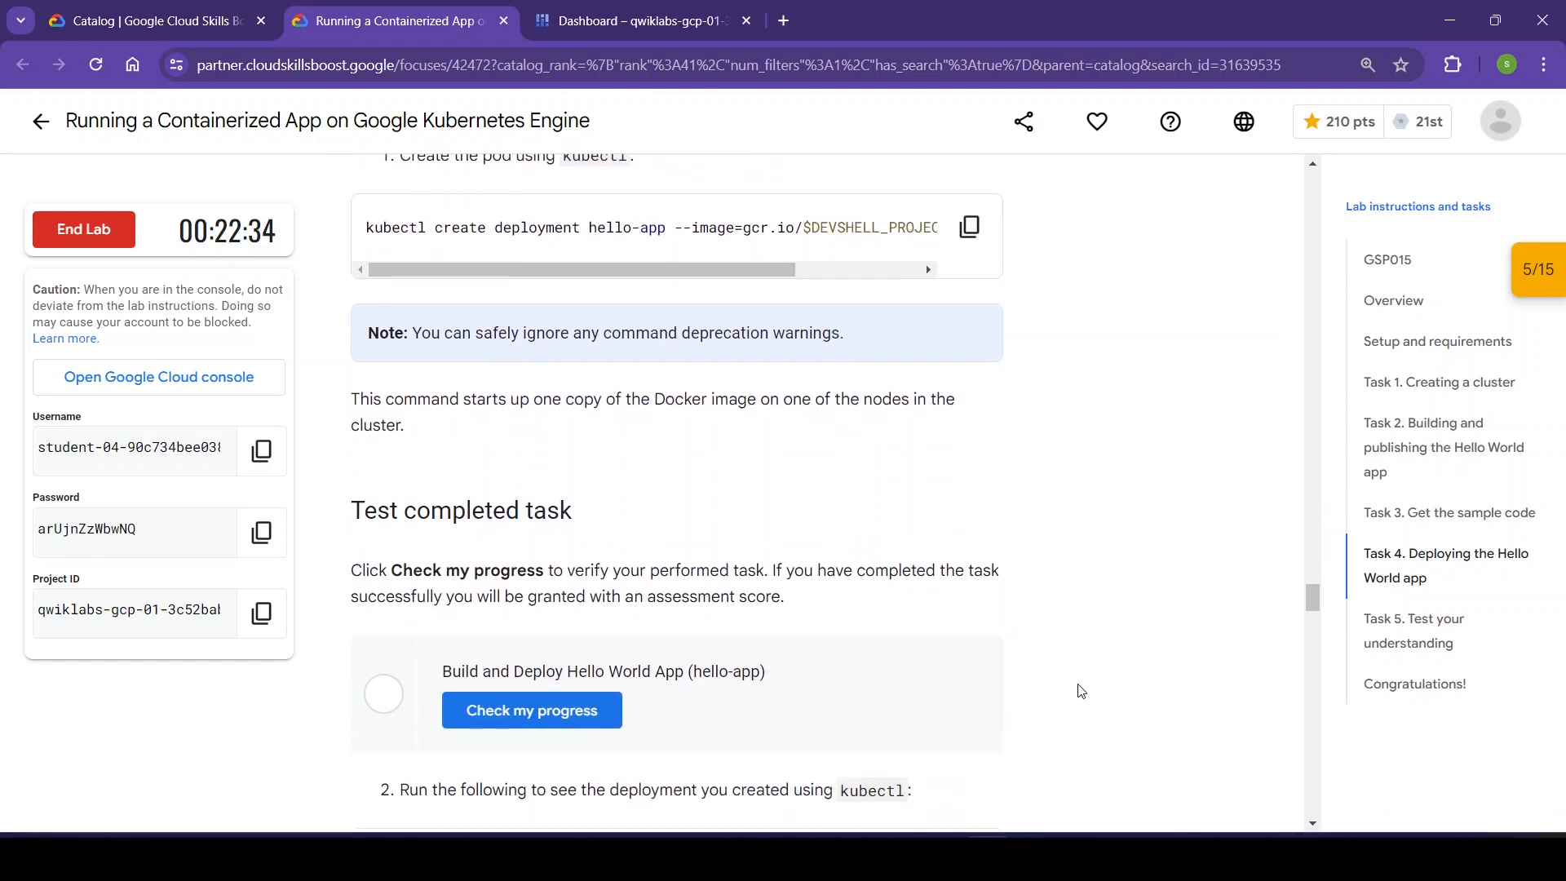
{"action": "scroll", "coordinate": [1081, 691], "scroll_direction": "down", "scroll_amount": 1}
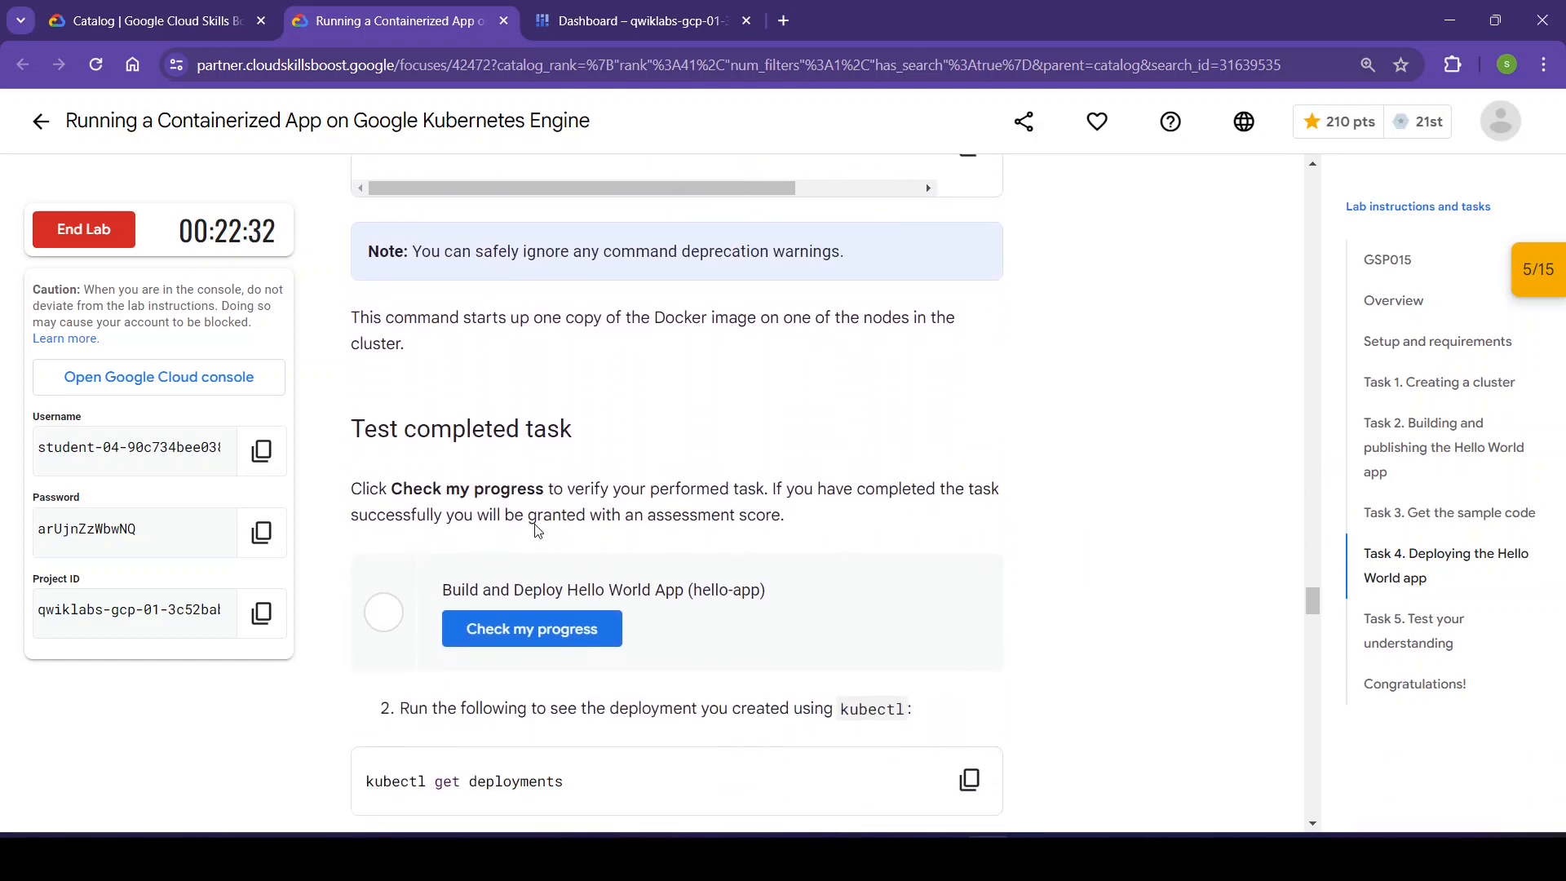
{"action": "left_click", "coordinate": [558, 629]}
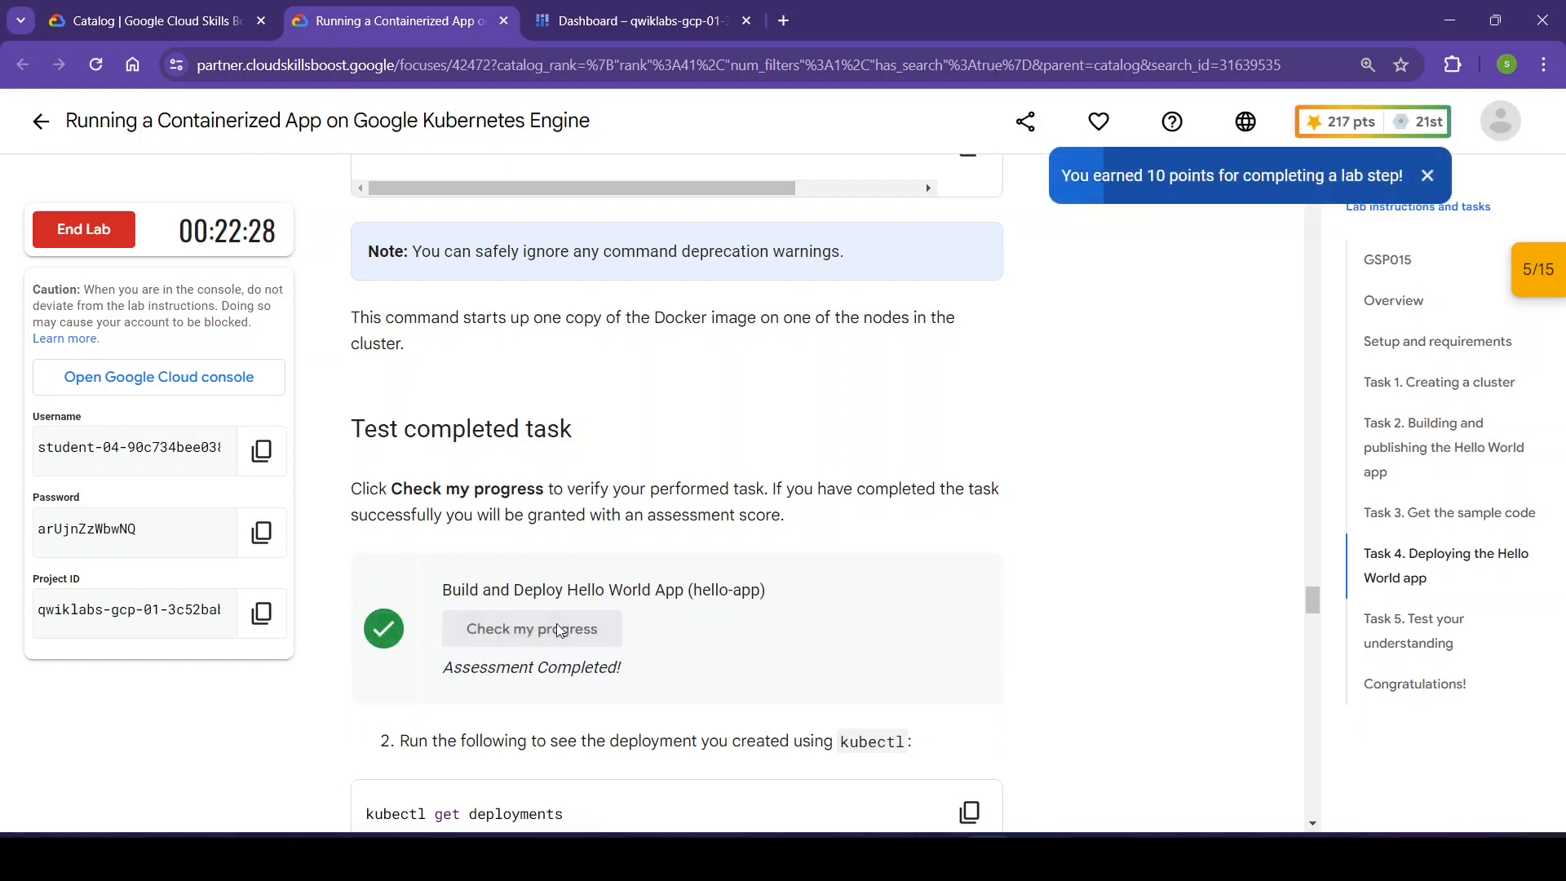
- List the cluster's deployments in Cloud Shell with the lab's "kubectl get deployments" command
{"action": "scroll", "coordinate": [1076, 698], "scroll_direction": "down", "scroll_amount": 1}
{"action": "scroll", "coordinate": [1076, 697], "scroll_direction": "down", "scroll_amount": 2}
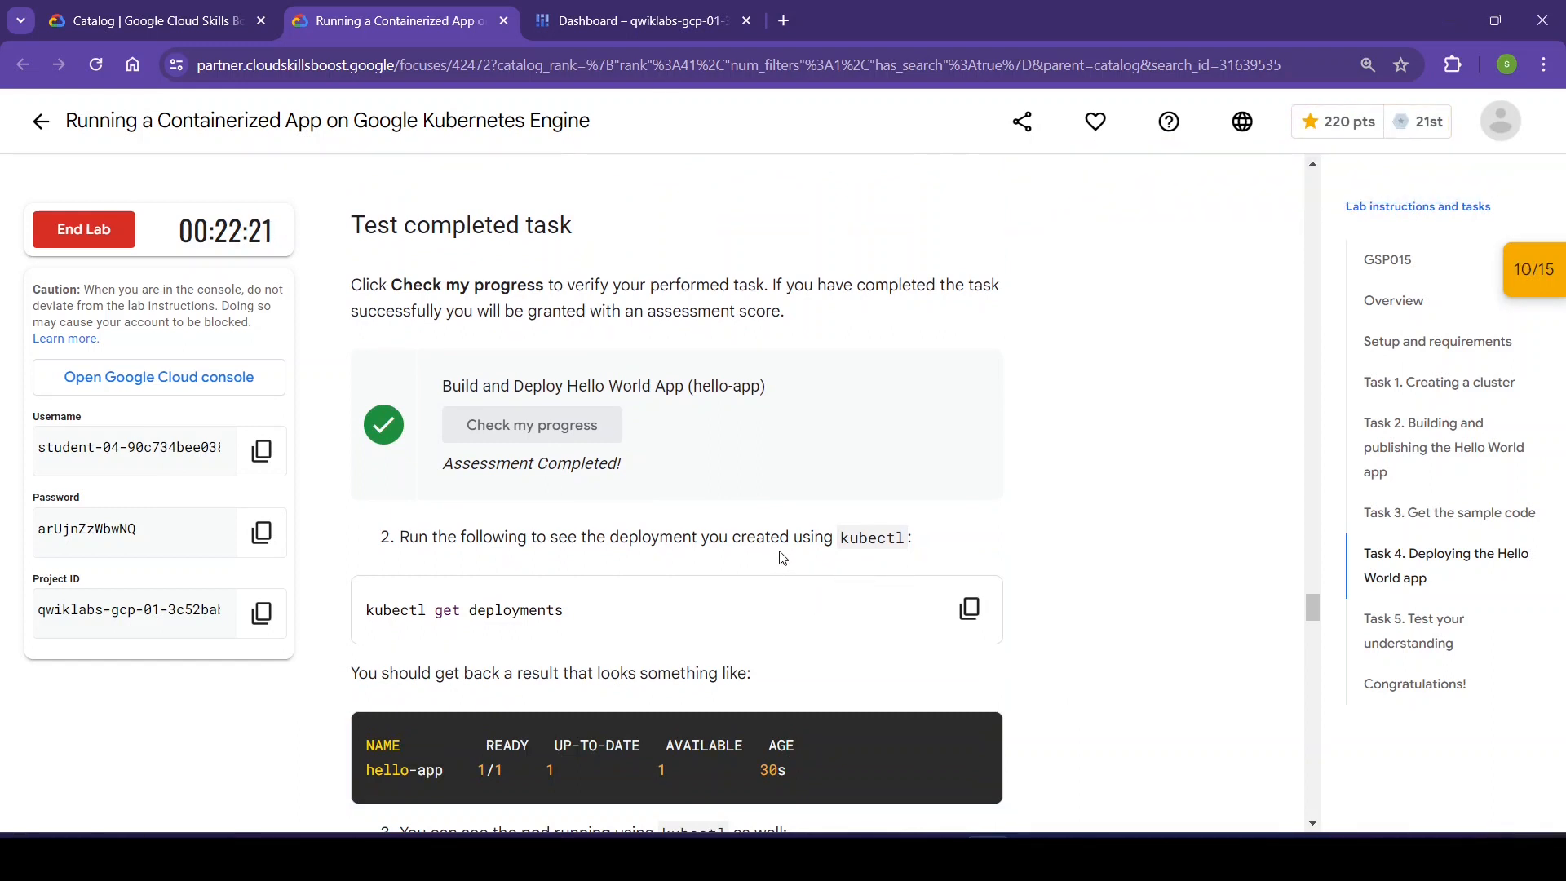
{"action": "left_click", "coordinate": [969, 608]}
{"action": "left_click", "coordinate": [562, 7]}
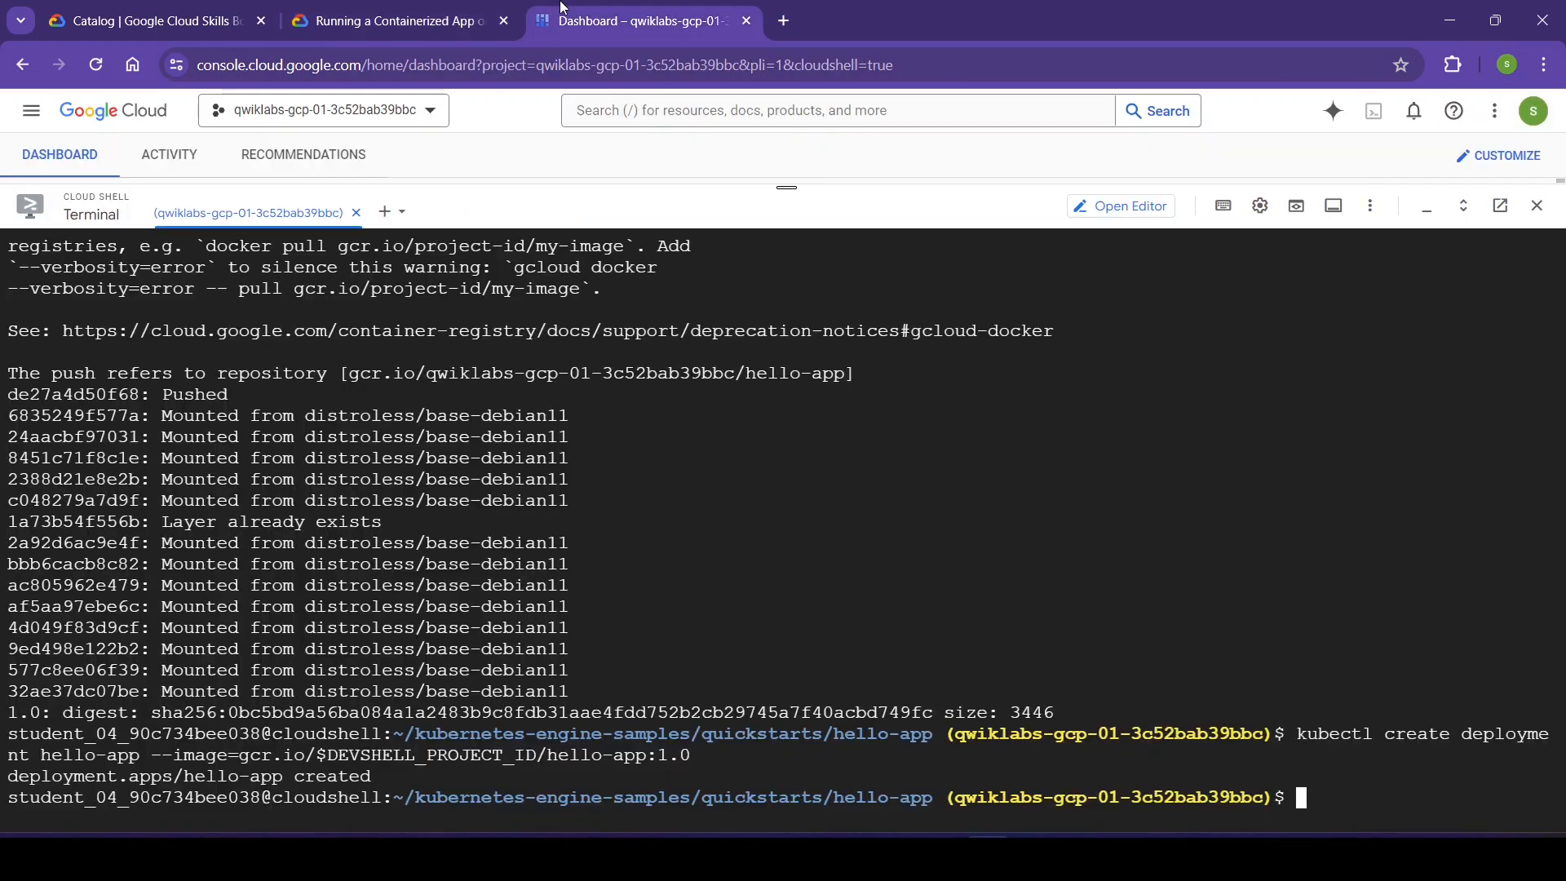
{"action": "key", "text": "ctrl+v"}
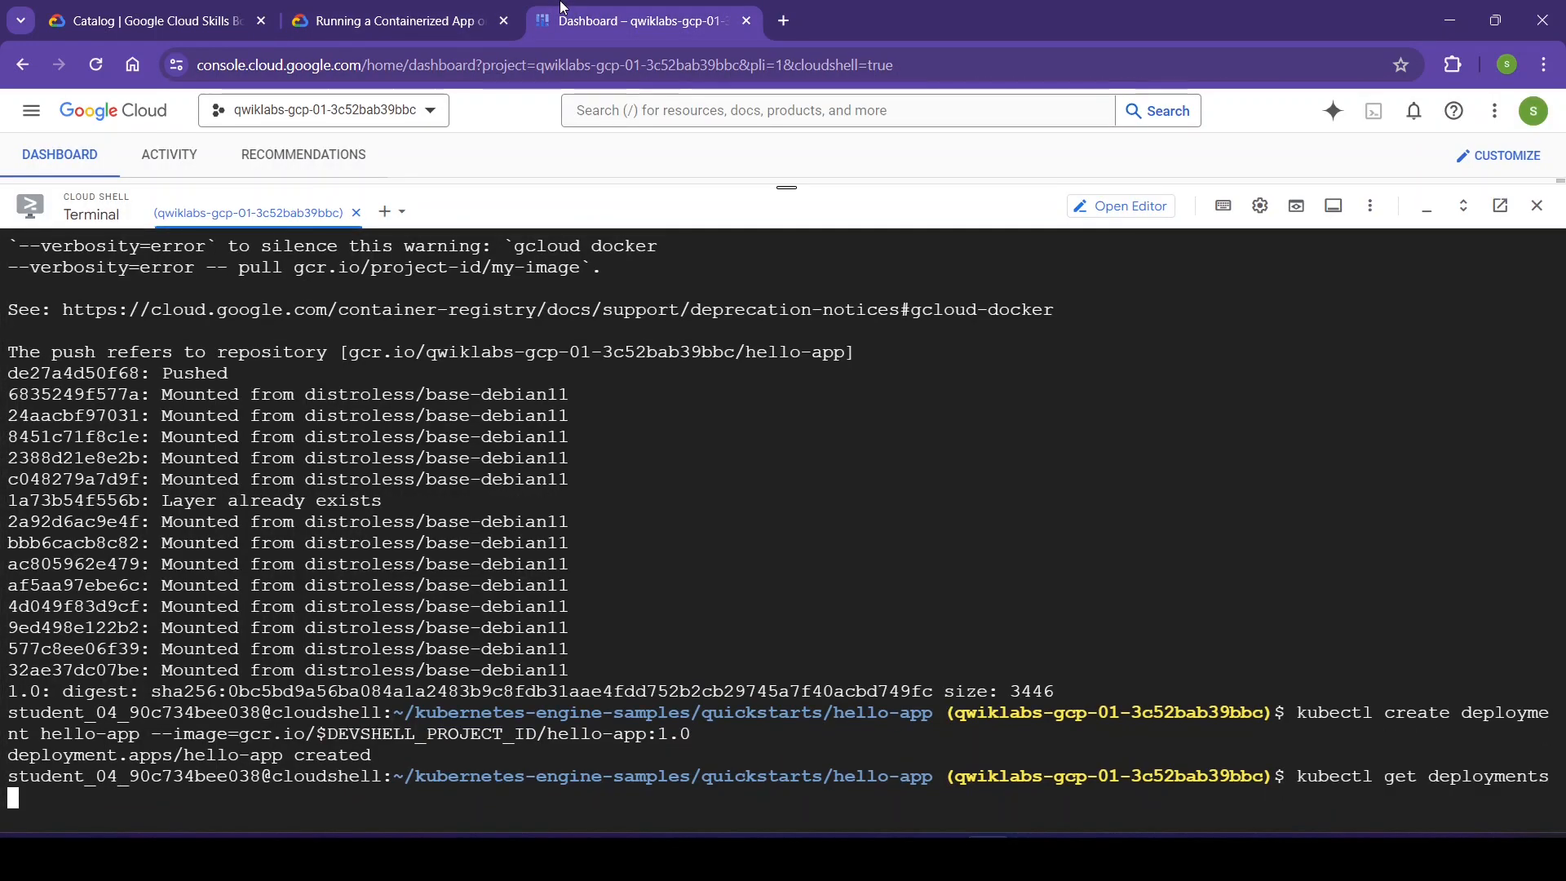
{"action": "key", "text": "Return"}
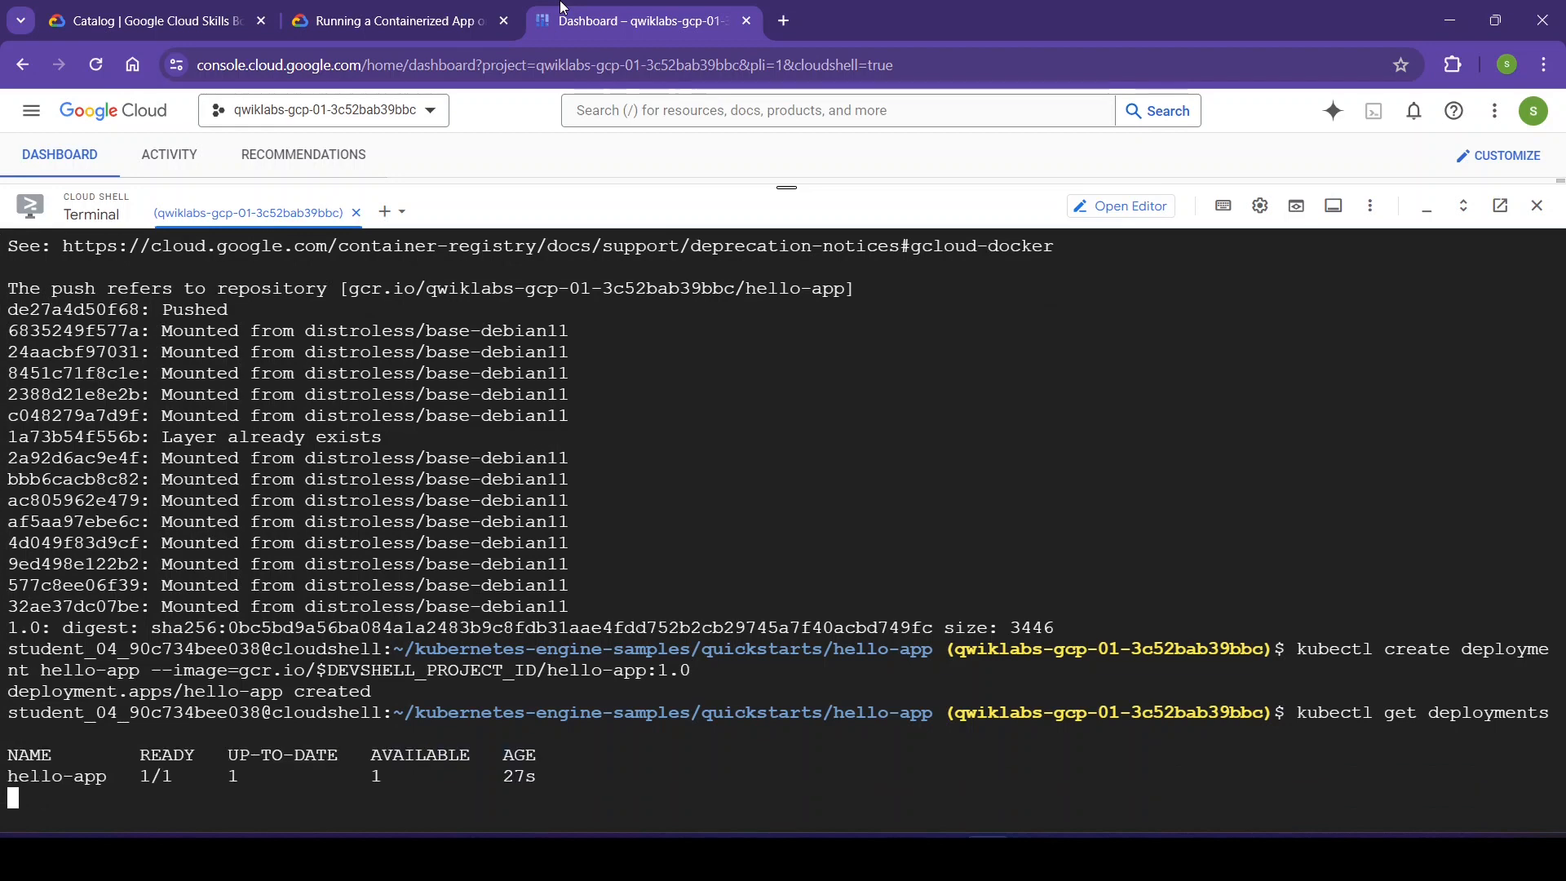
{"action": "key", "text": "Return"}
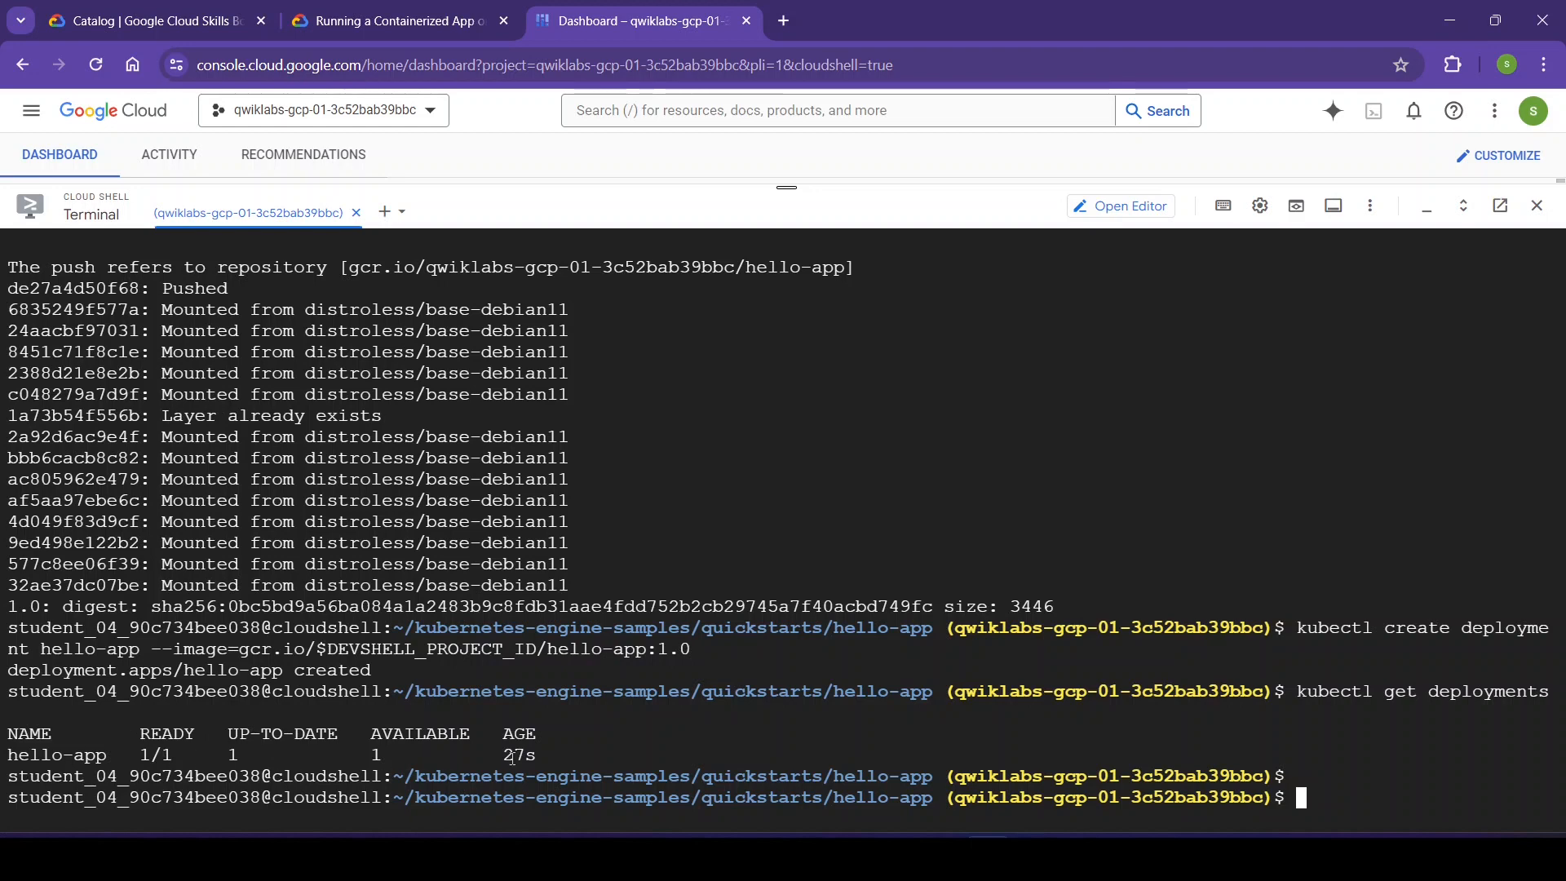
- List the running pods in Cloud Shell with the lab's "kubectl get pods" command
{"action": "left_click", "coordinate": [440, 16]}
{"action": "scroll", "coordinate": [1094, 764], "scroll_direction": "down", "scroll_amount": 4}
{"action": "scroll", "coordinate": [1094, 764], "scroll_direction": "down", "scroll_amount": 1}
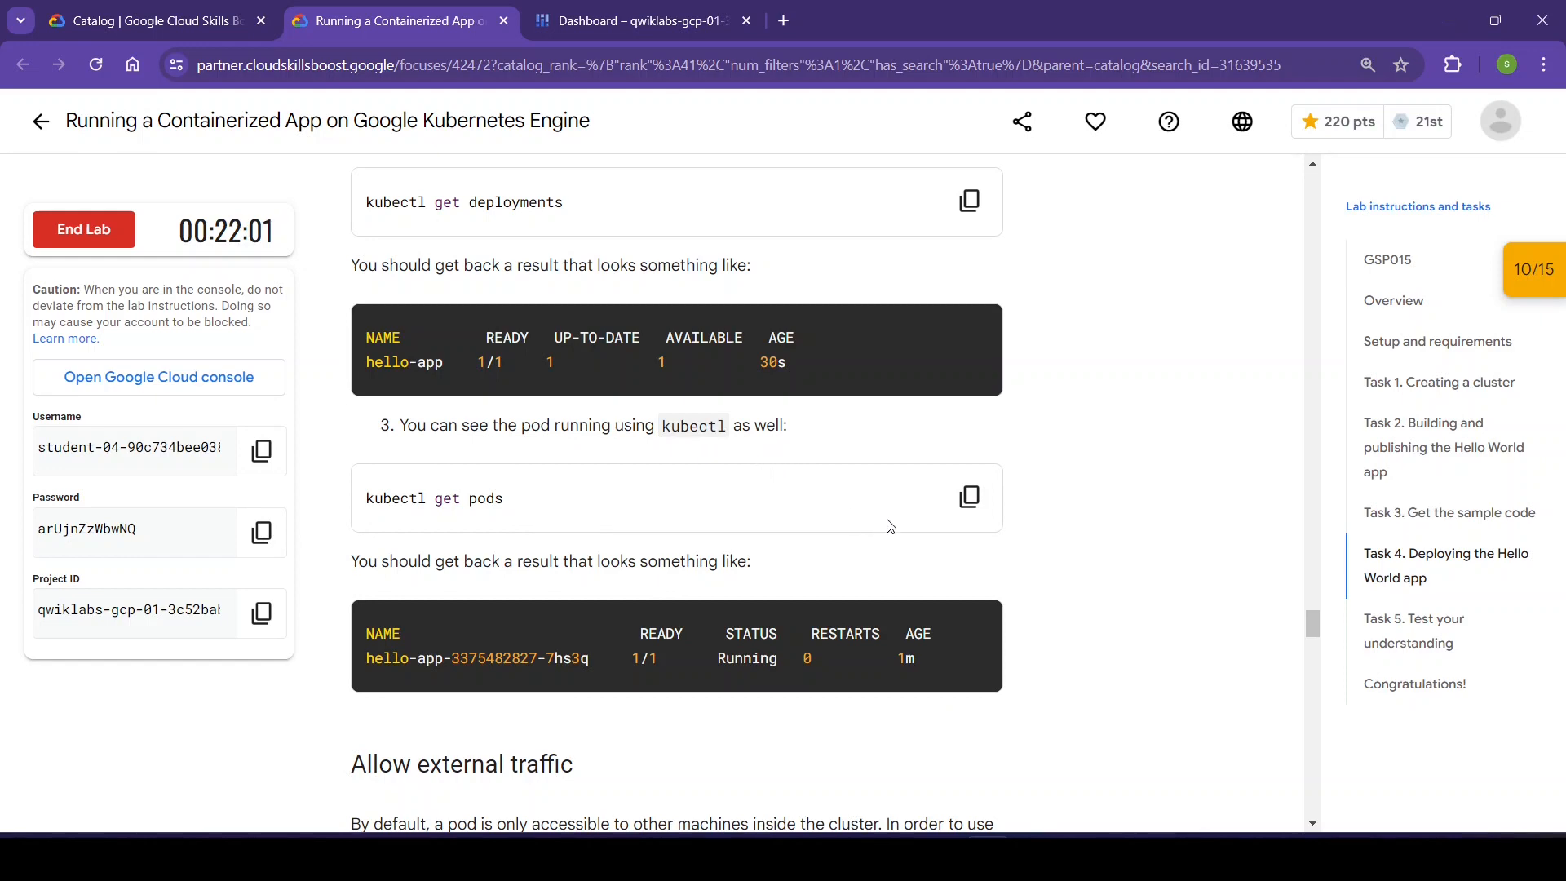
{"action": "left_click", "coordinate": [969, 497]}
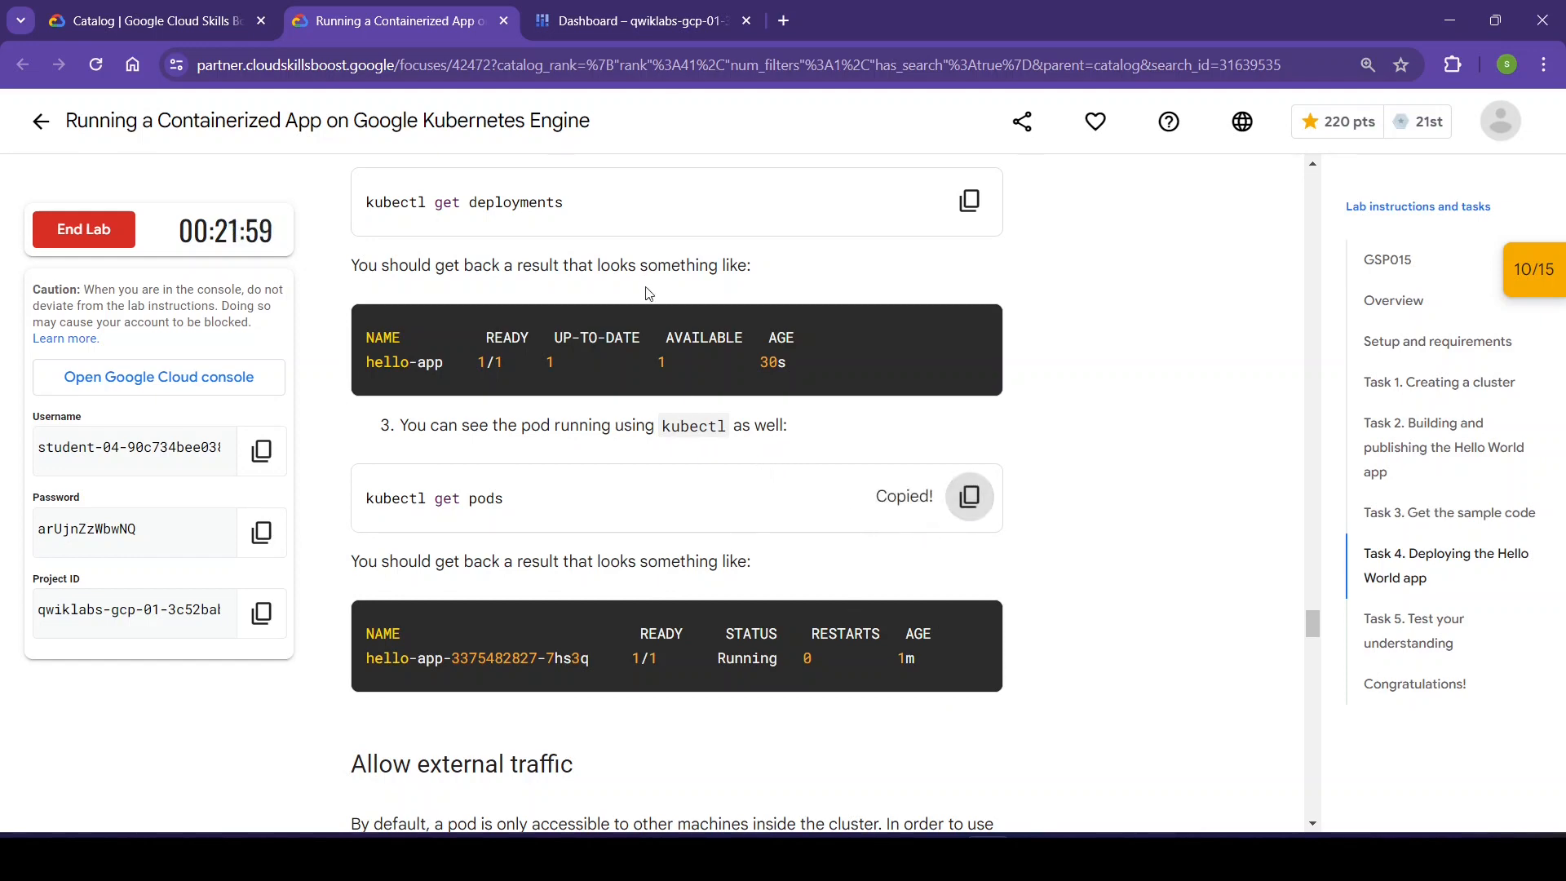
{"action": "left_click", "coordinate": [634, 7]}
{"action": "key", "text": "ctrl+v"}
{"action": "key", "text": "Return"}
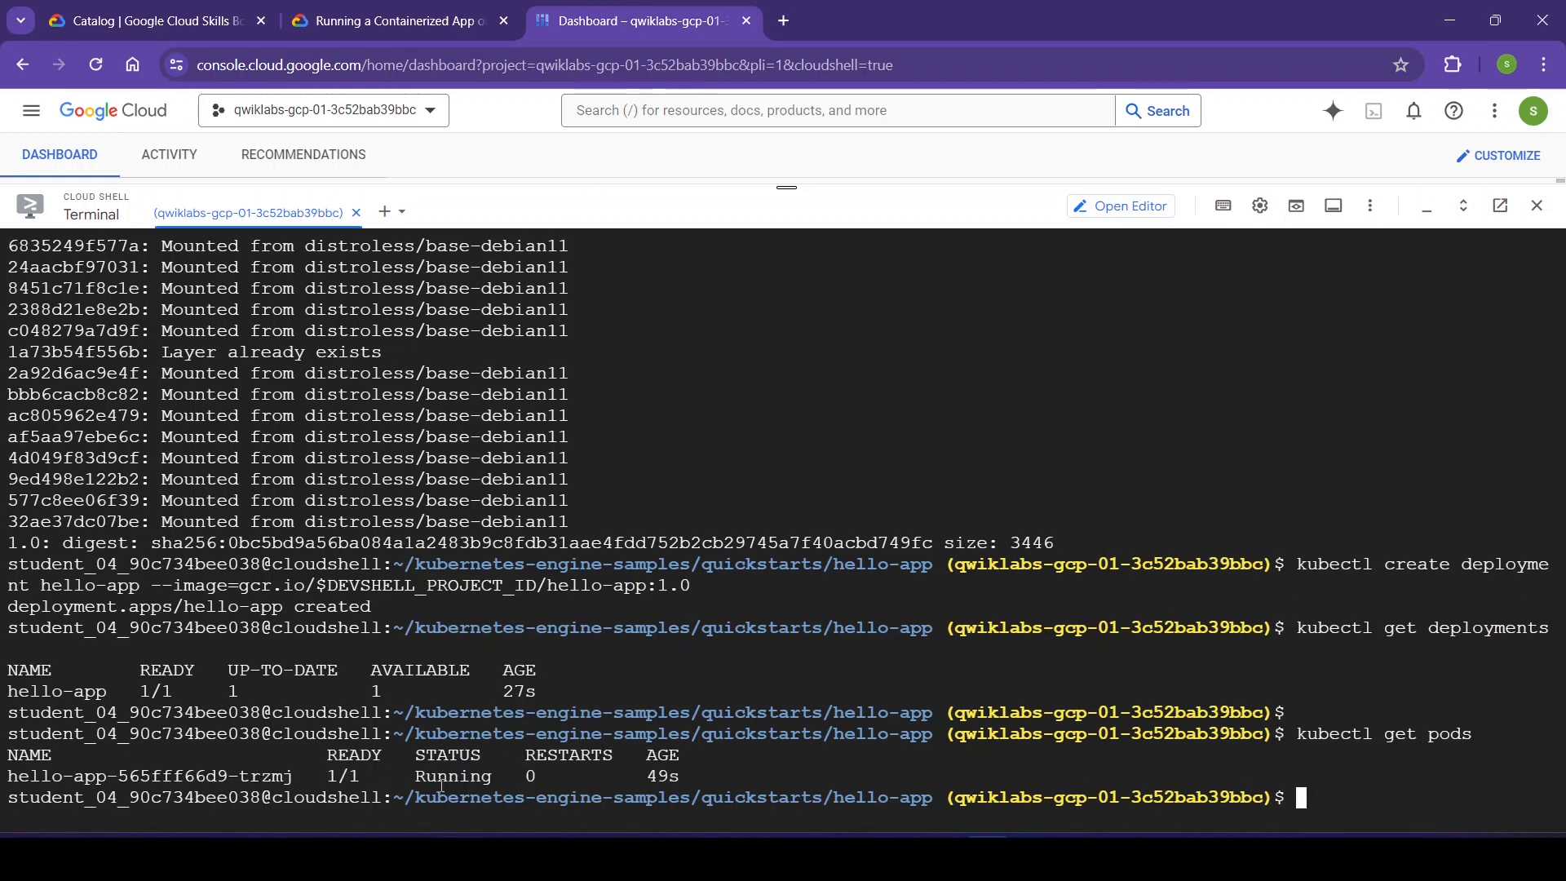
- Expose the hello-app deployment in Cloud Shell with the lab's "kubectl expose" command, using type LoadBalancer, port 80 and target port 8080
{"action": "left_click", "coordinate": [391, 20]}
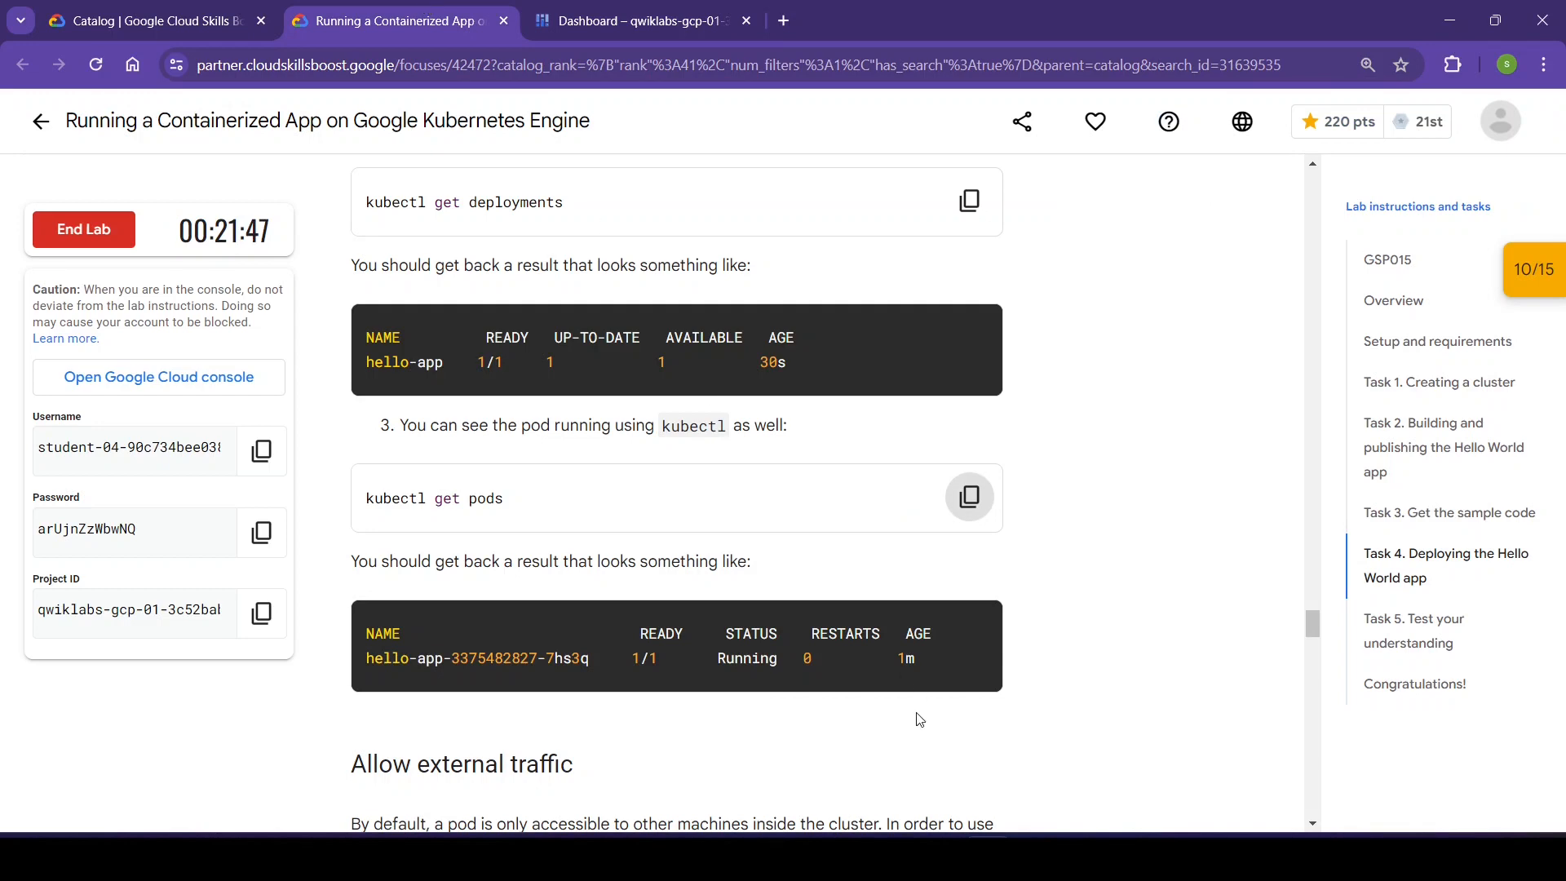
{"action": "scroll", "coordinate": [1041, 791], "scroll_direction": "down", "scroll_amount": 4}
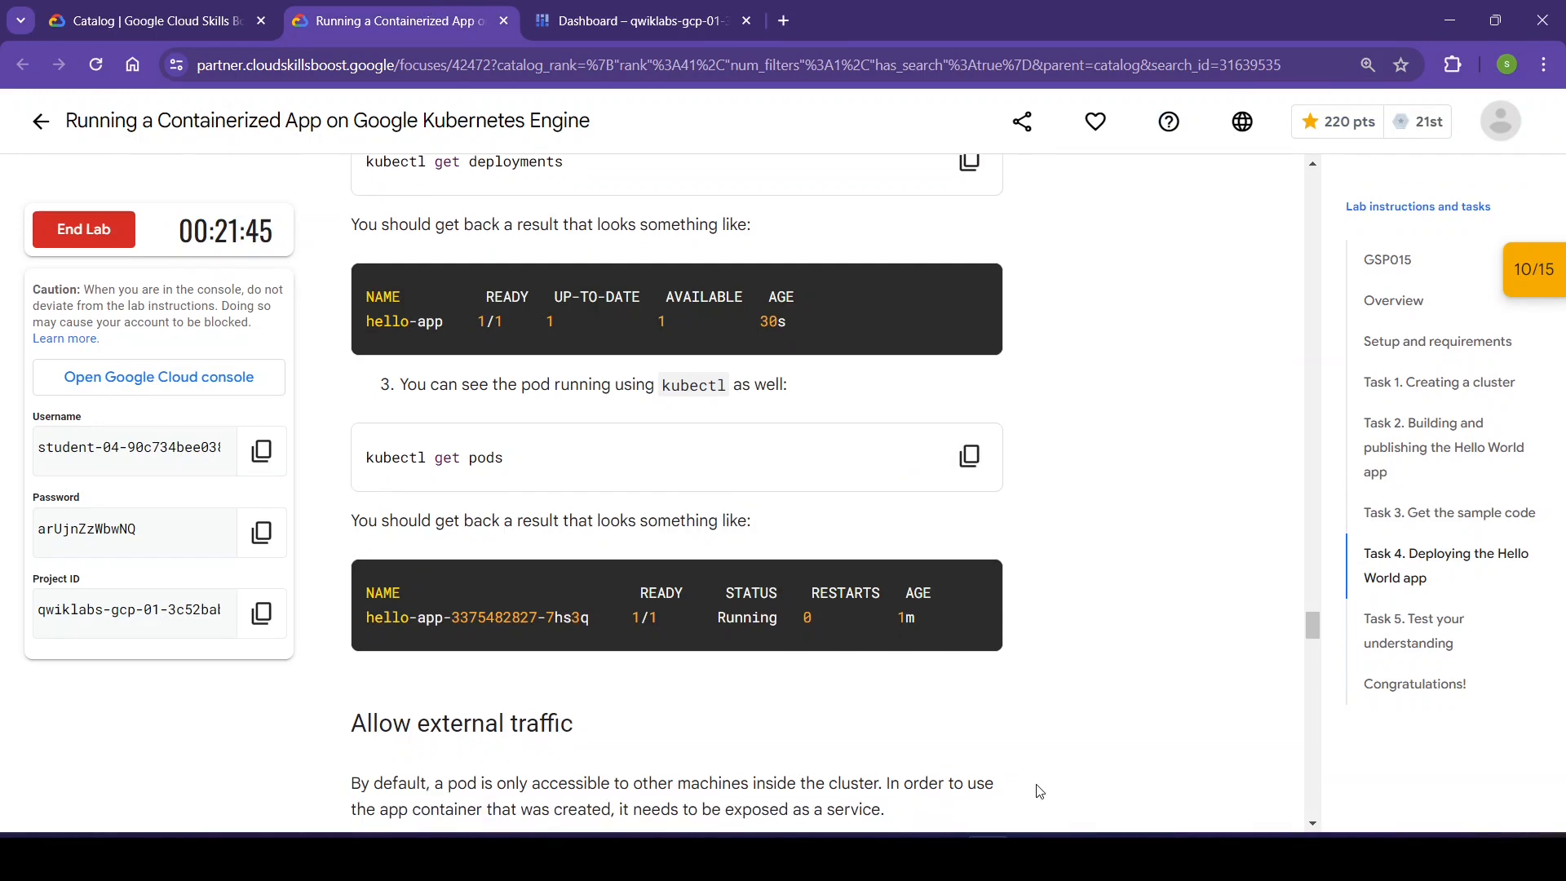
{"action": "scroll", "coordinate": [1040, 791], "scroll_direction": "down", "scroll_amount": 3}
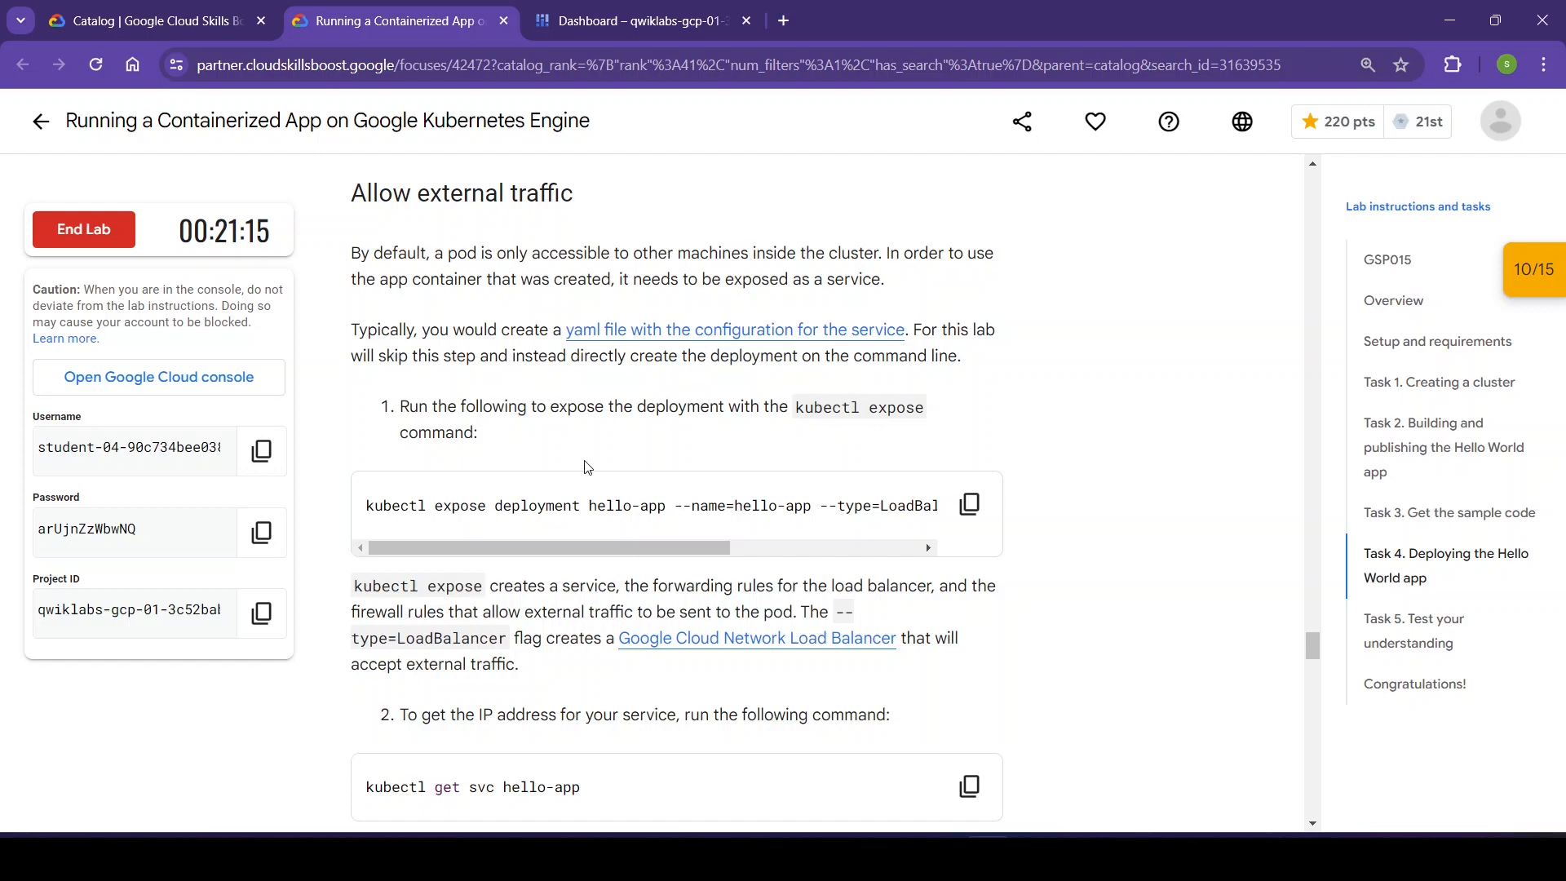
{"action": "left_click", "coordinate": [969, 503]}
{"action": "left_click", "coordinate": [660, 7]}
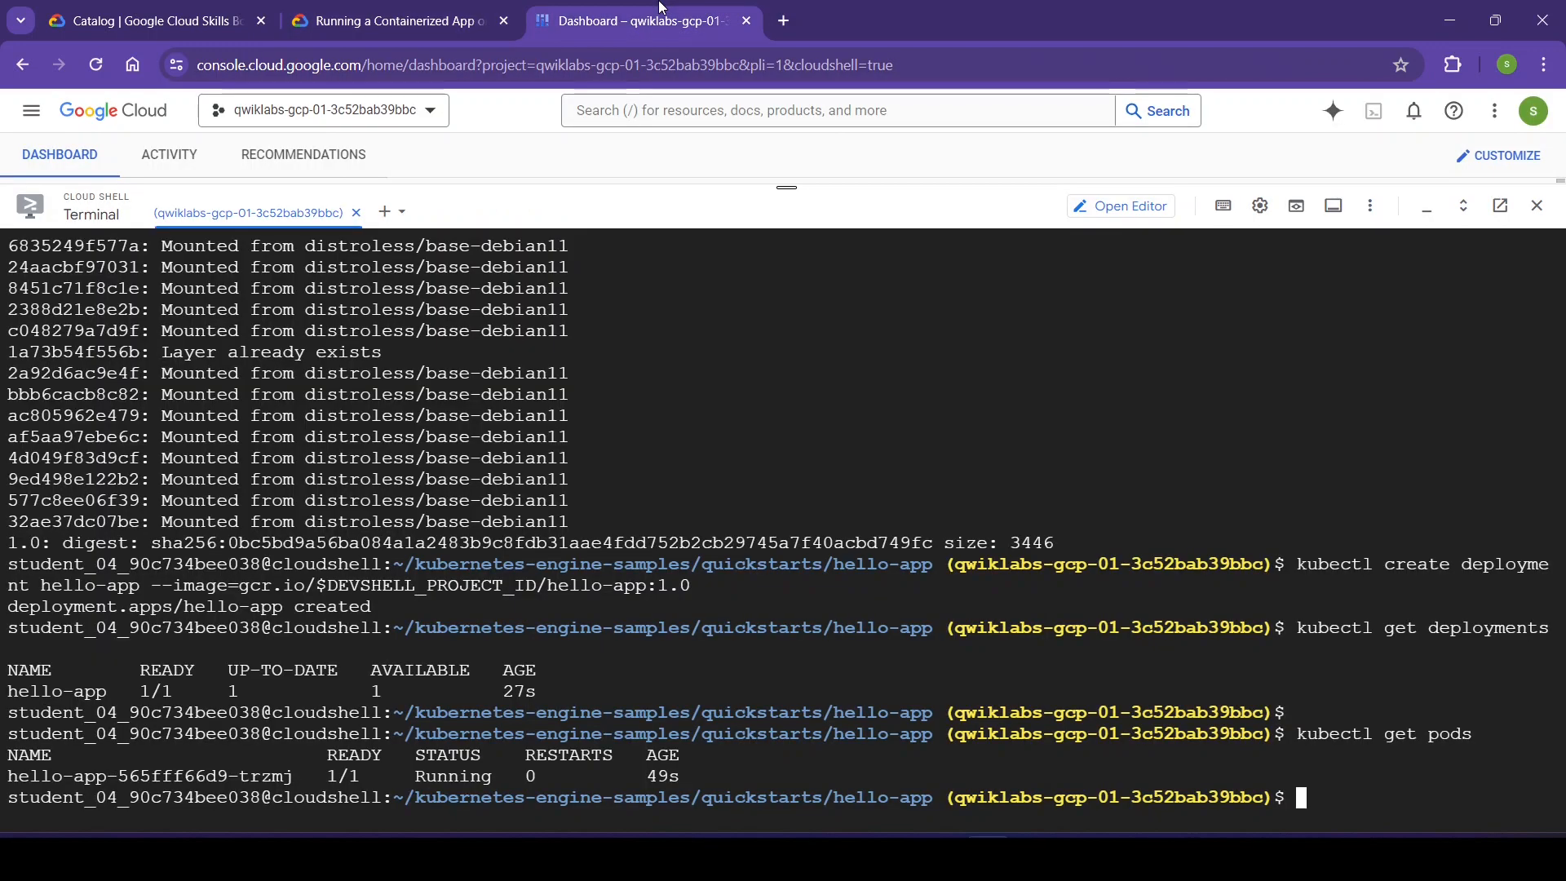
{"action": "key", "text": "ctrl+v"}
{"action": "key", "text": "Return"}
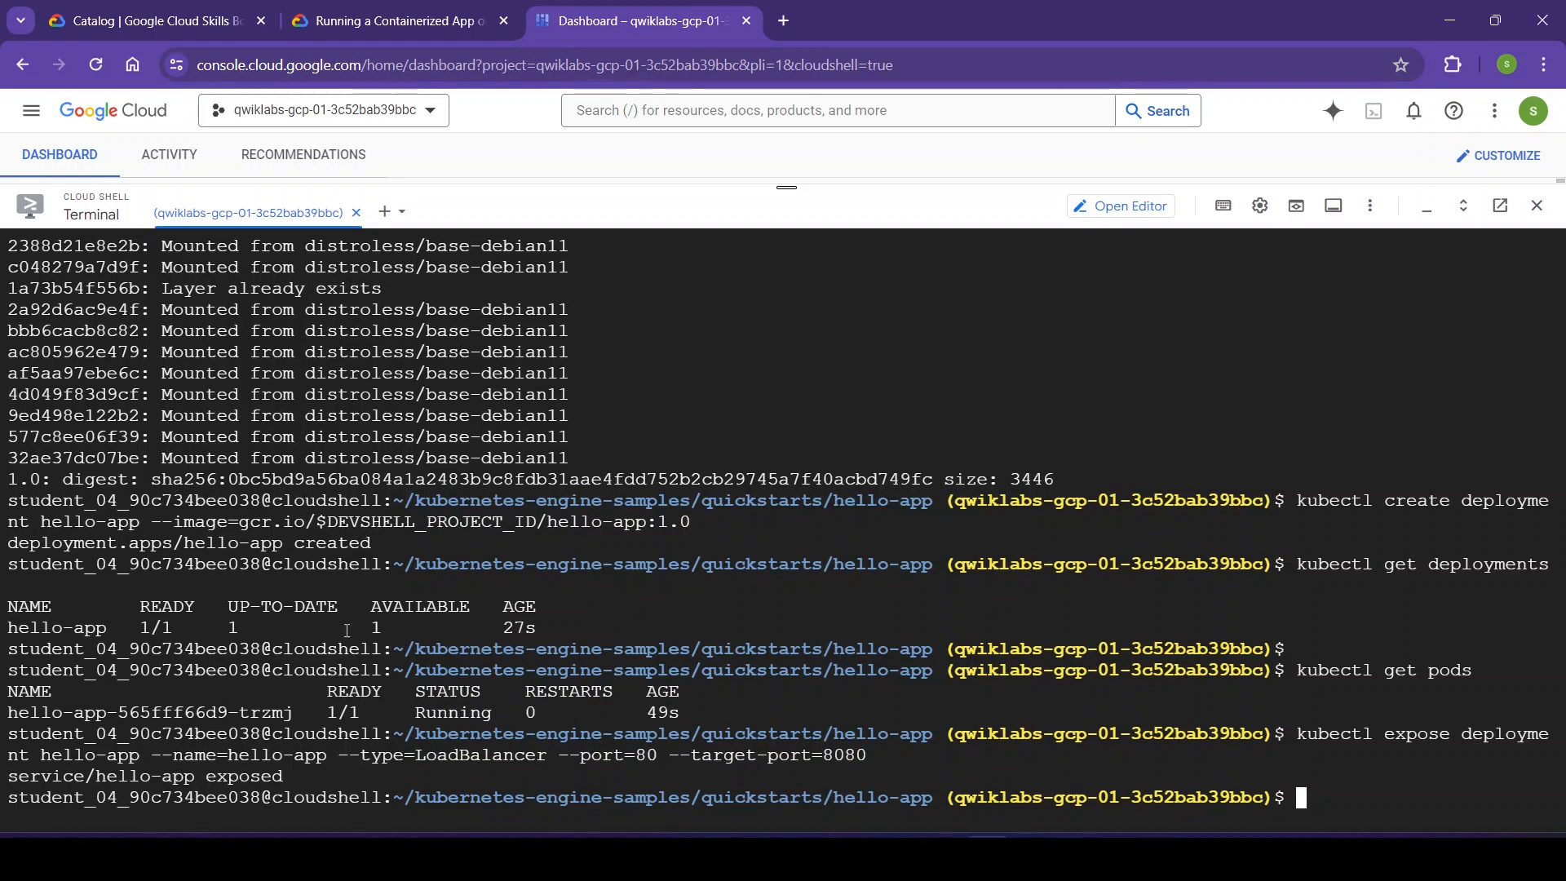
- Get the hello-app service's IP address in Cloud Shell with the lab's "kubectl get svc hello-app" command
{"action": "left_click", "coordinate": [400, 17]}
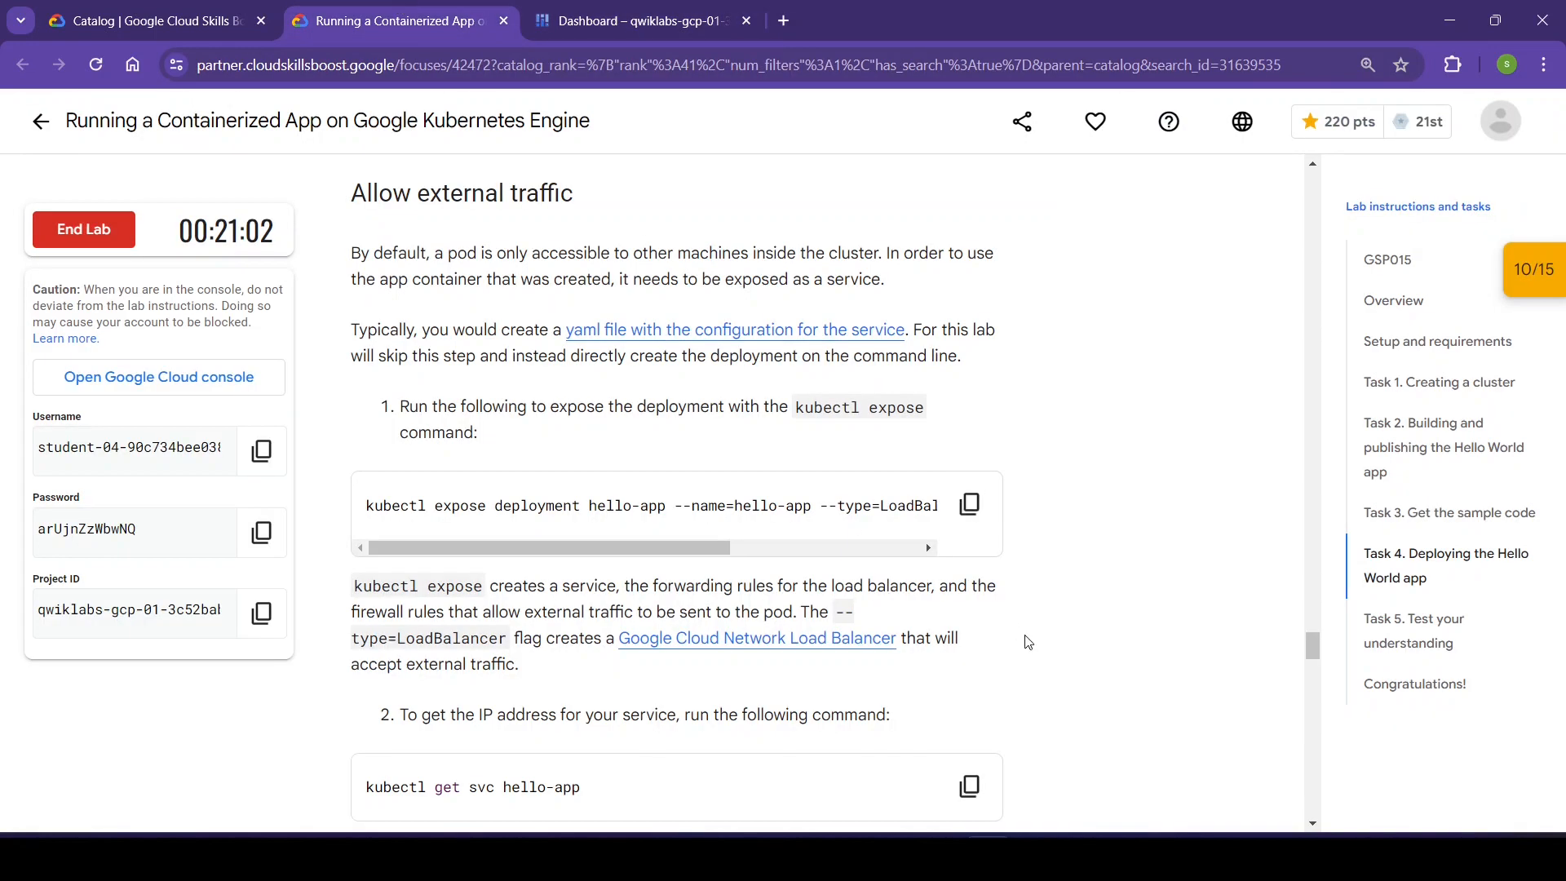
{"action": "scroll", "coordinate": [1027, 642], "scroll_direction": "down", "scroll_amount": 2}
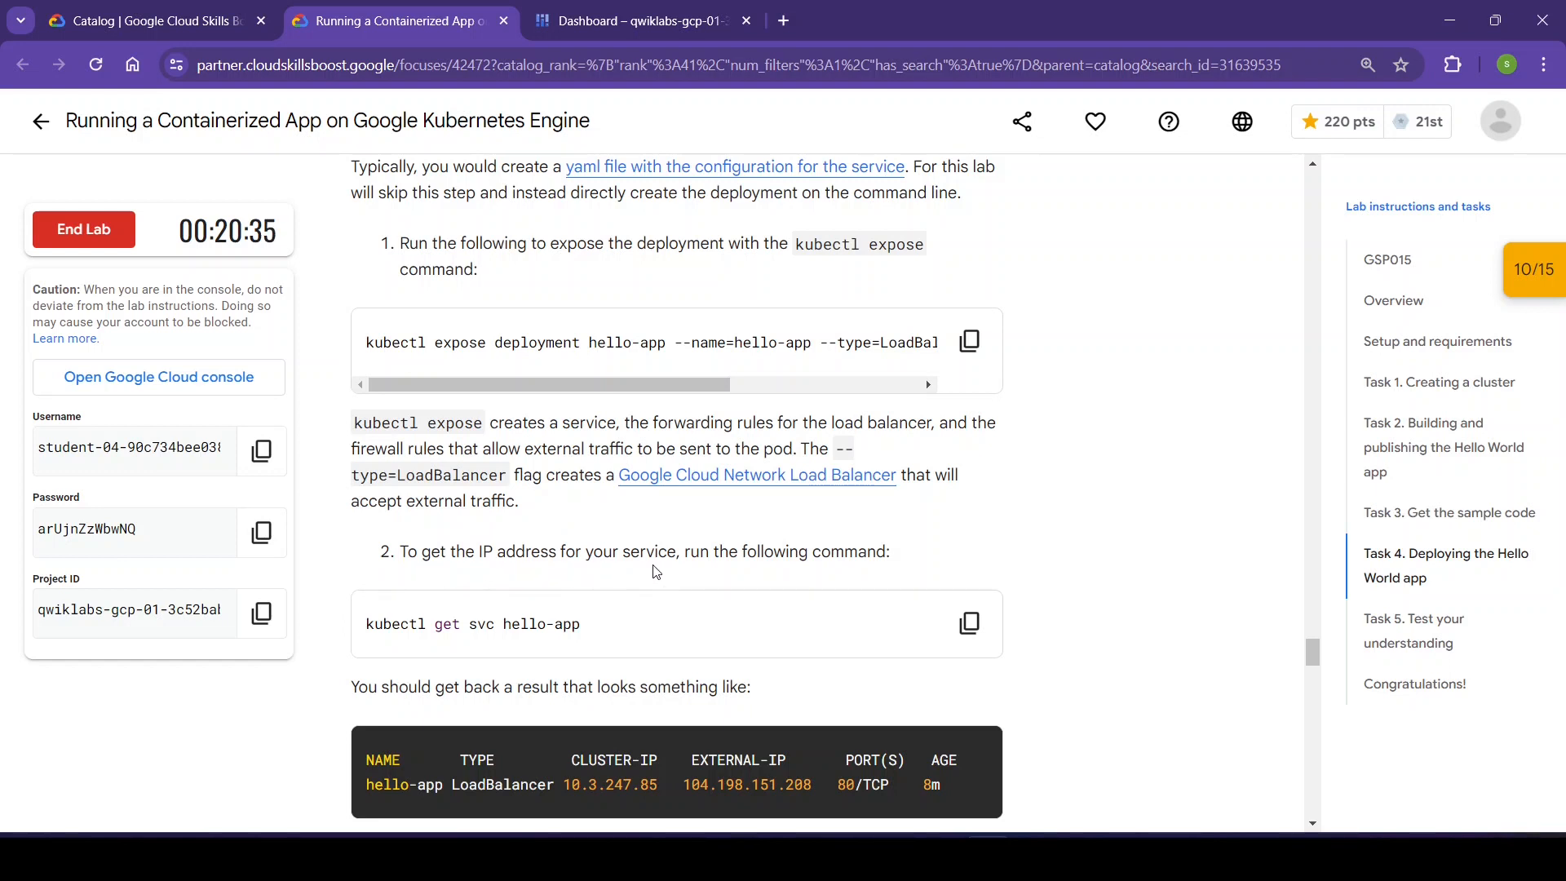
{"action": "left_click", "coordinate": [969, 624]}
{"action": "left_click", "coordinate": [715, 9]}
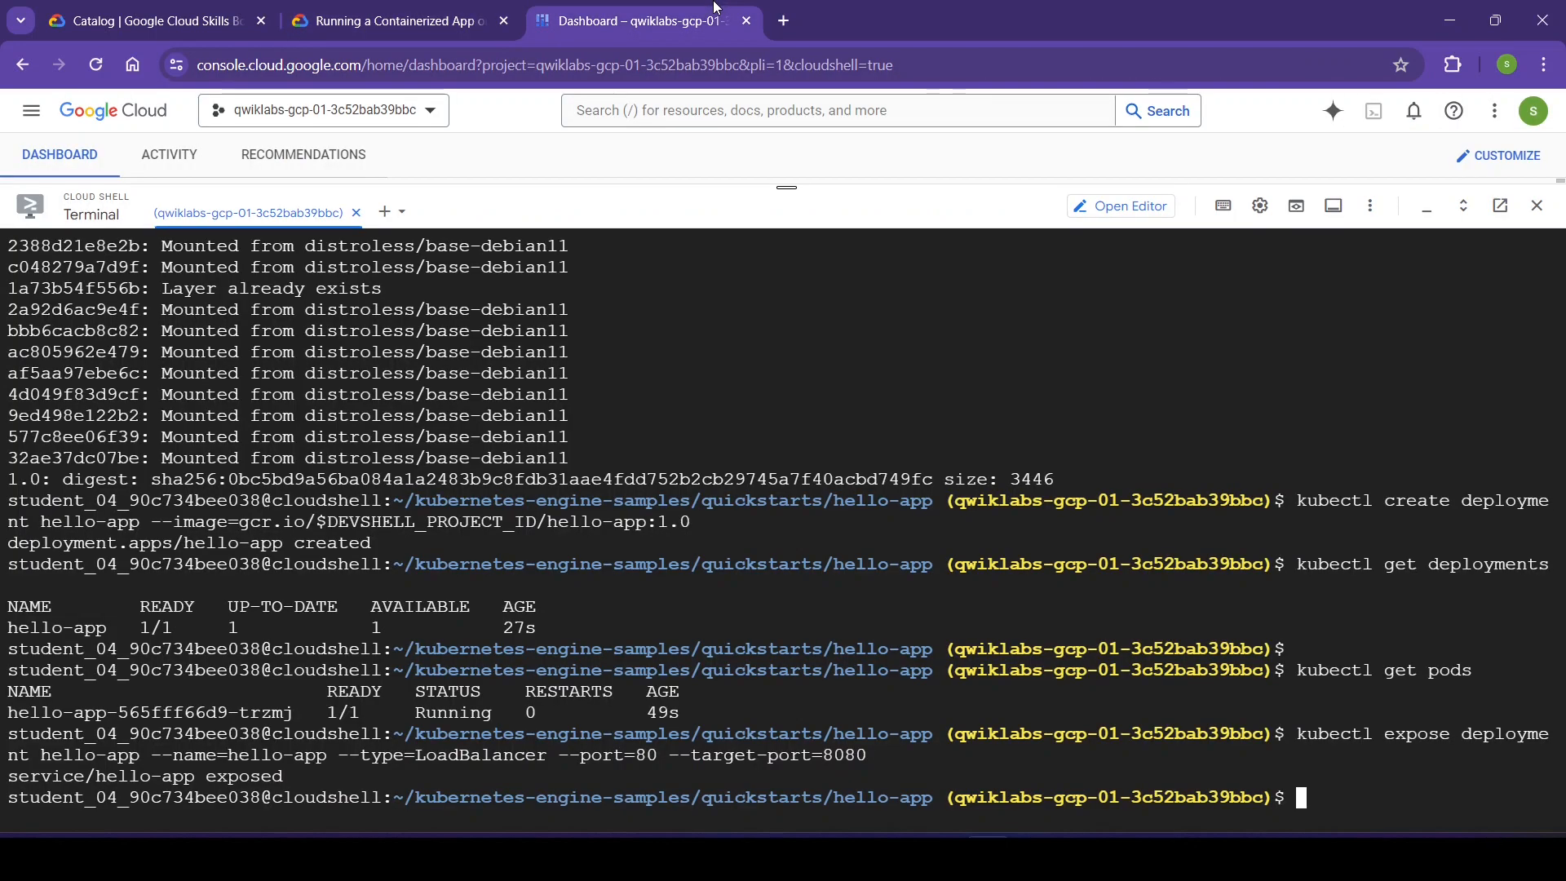
{"action": "key", "text": "ctrl+v"}
{"action": "key", "text": "Return"}
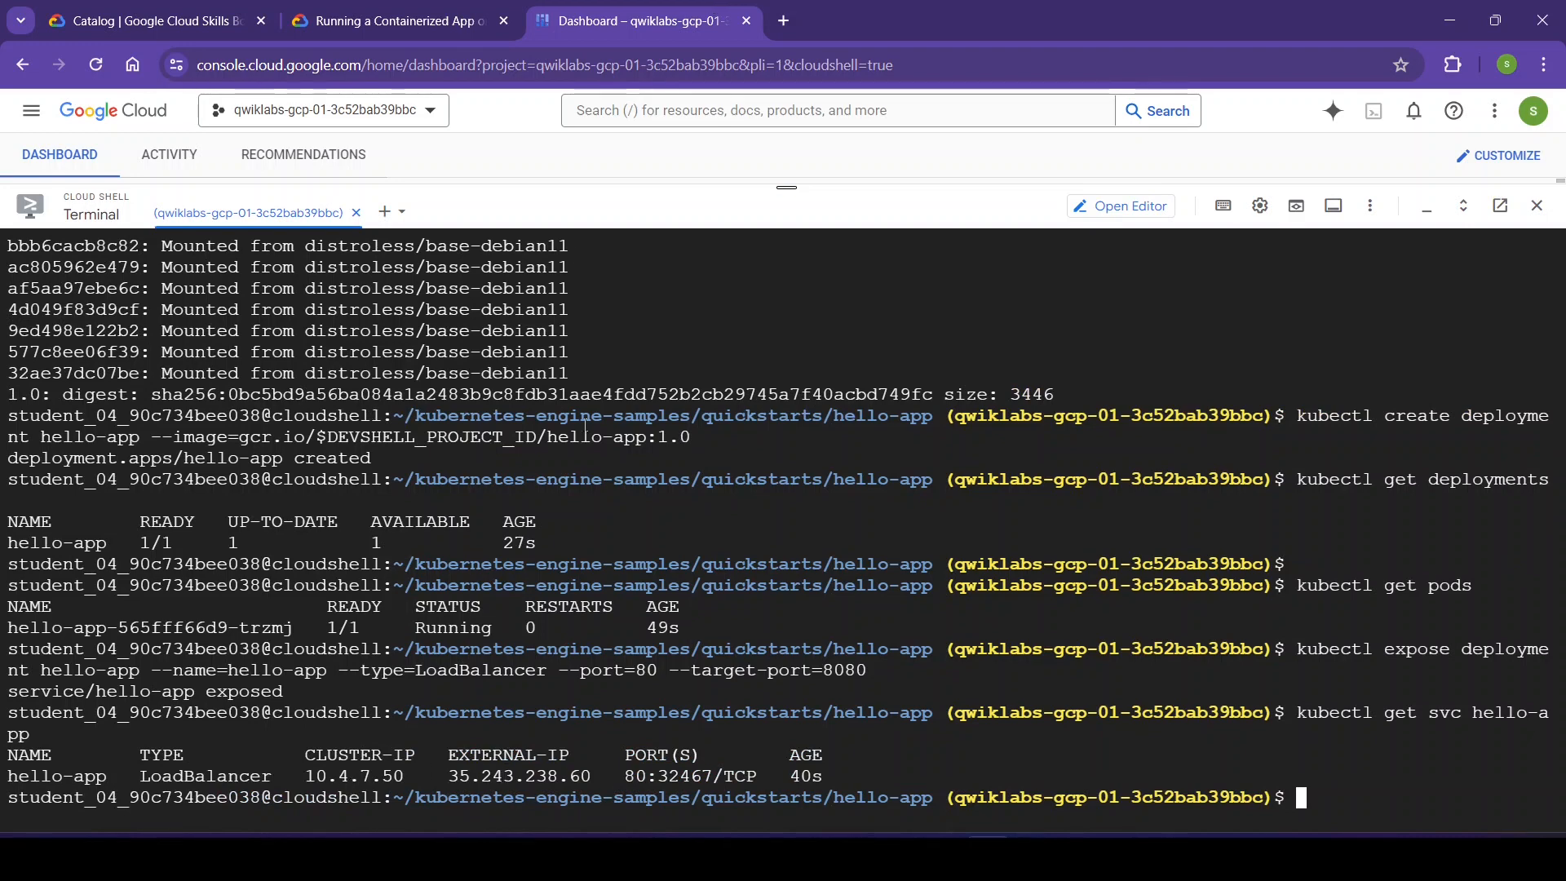
- Return to the lab instructions and check the progress of the "Allow external traffic to hello-app deployment" task
{"action": "left_click", "coordinate": [348, 10]}
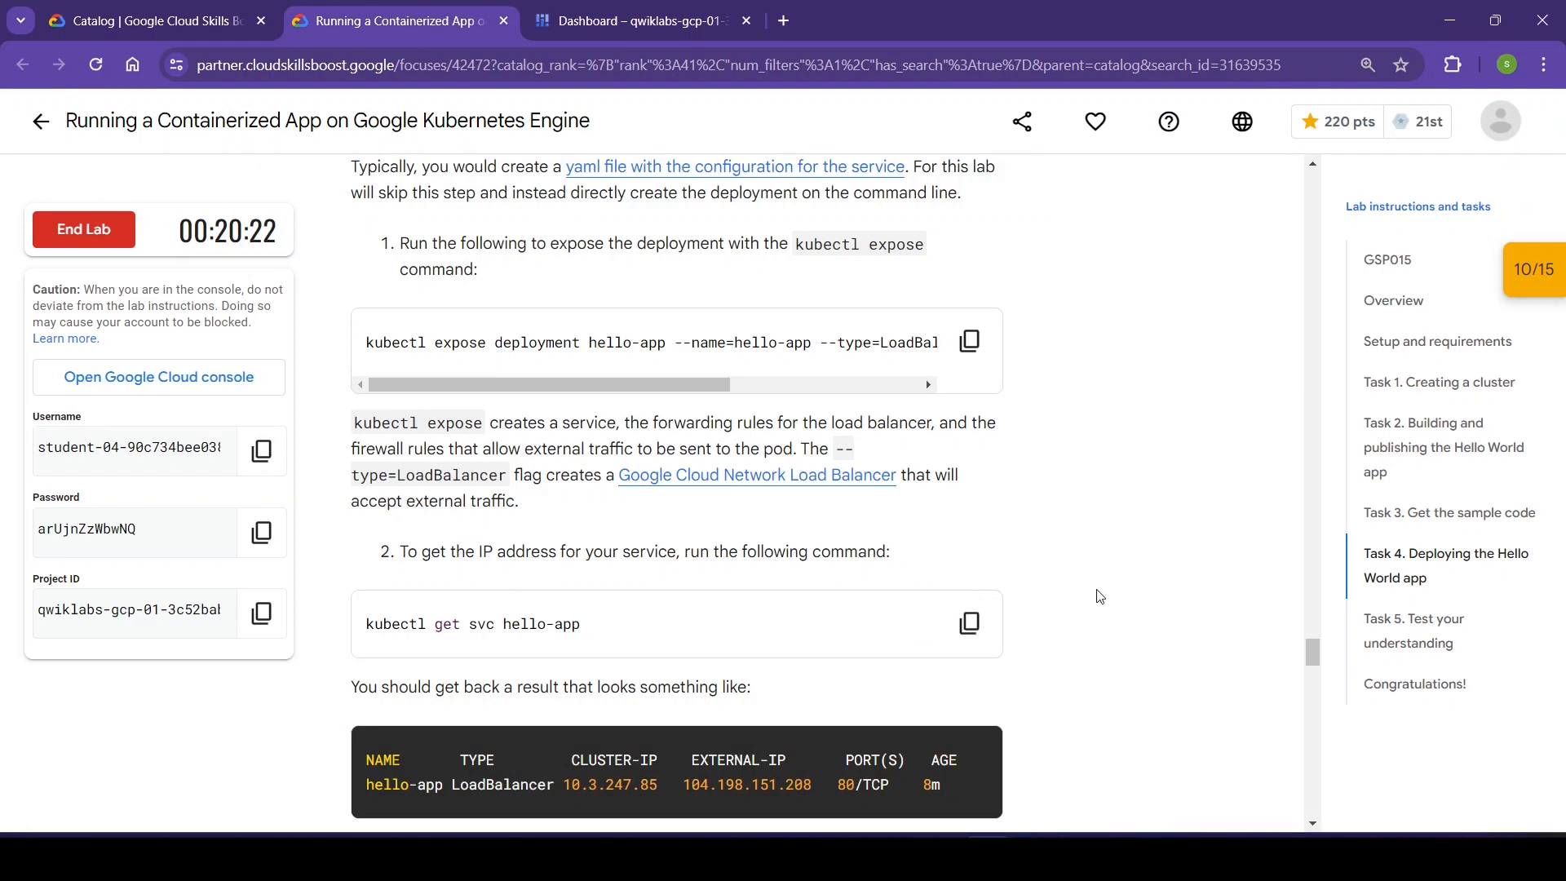
{"action": "scroll", "coordinate": [1100, 596], "scroll_direction": "down", "scroll_amount": 2}
{"action": "scroll", "coordinate": [1100, 597], "scroll_direction": "down", "scroll_amount": 2}
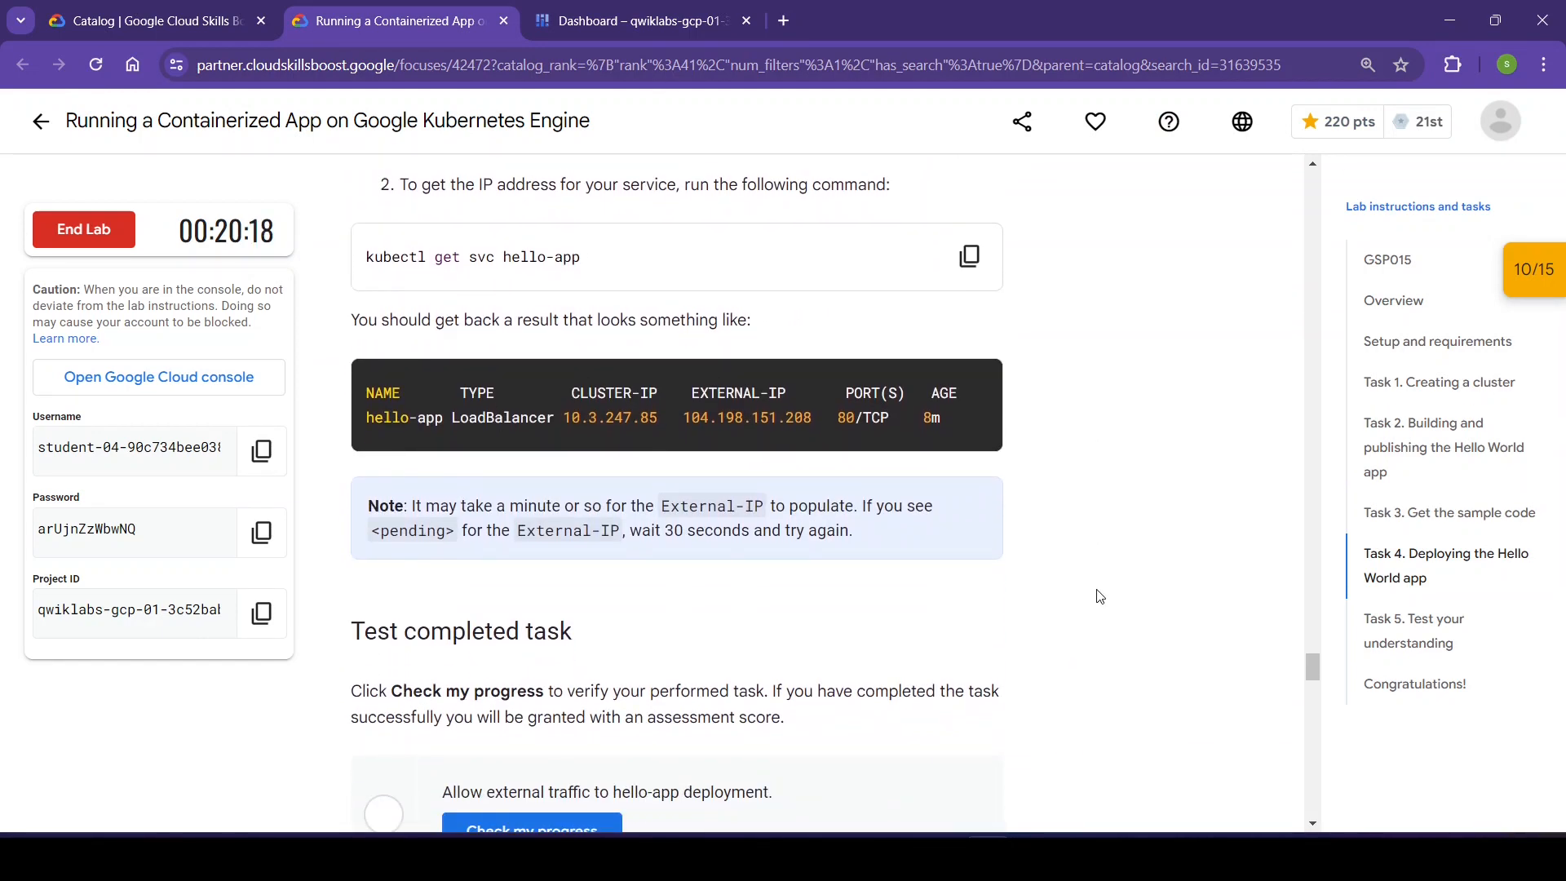
{"action": "scroll", "coordinate": [1101, 597], "scroll_direction": "down", "scroll_amount": 2}
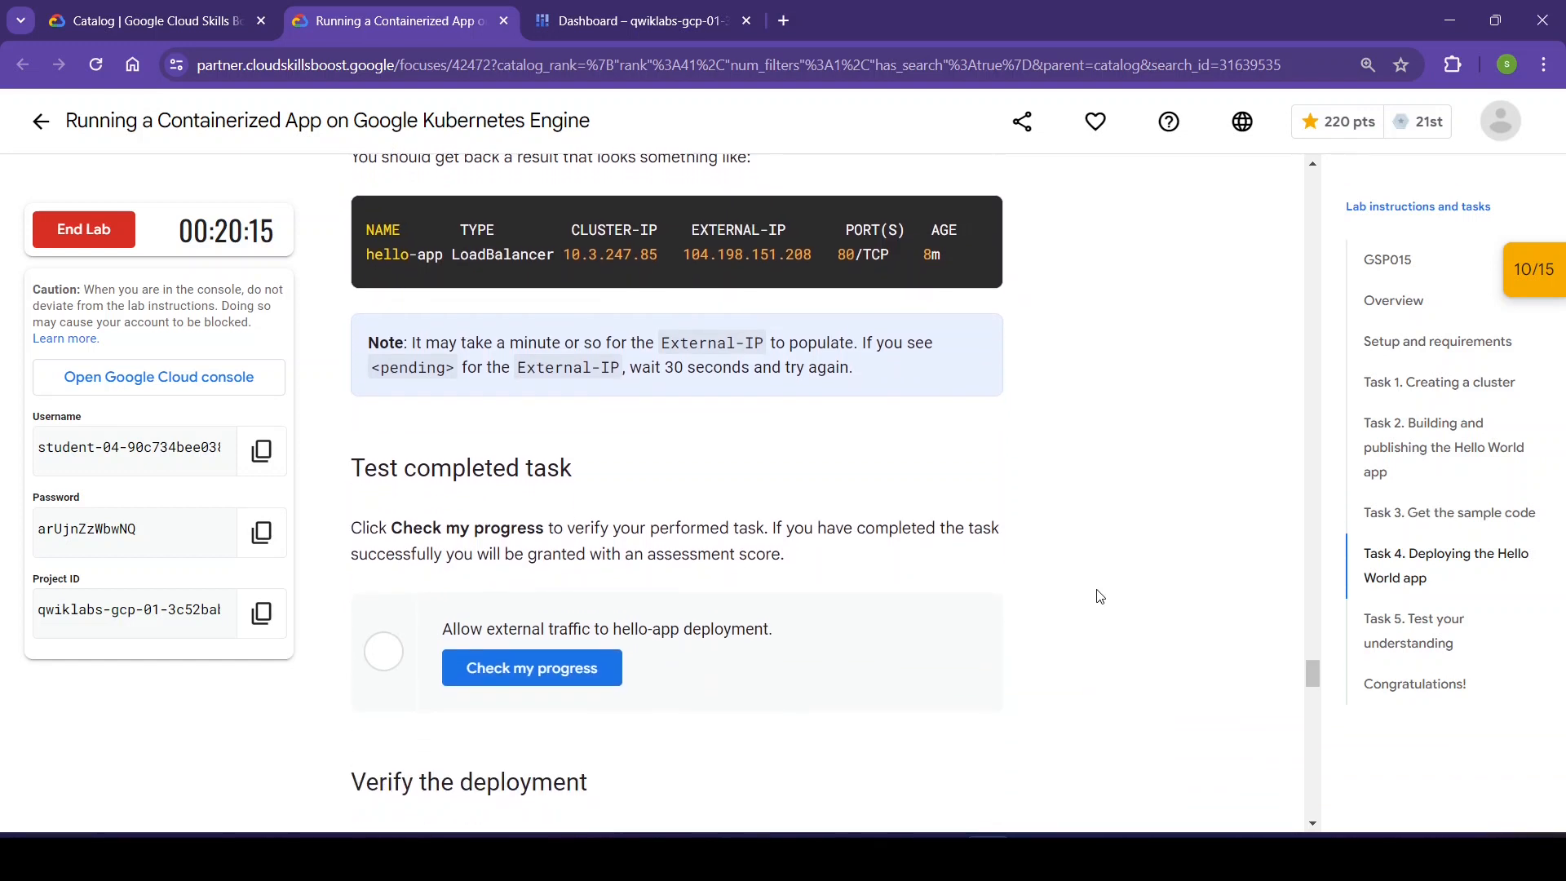
{"action": "scroll", "coordinate": [1101, 596], "scroll_direction": "up", "scroll_amount": 1}
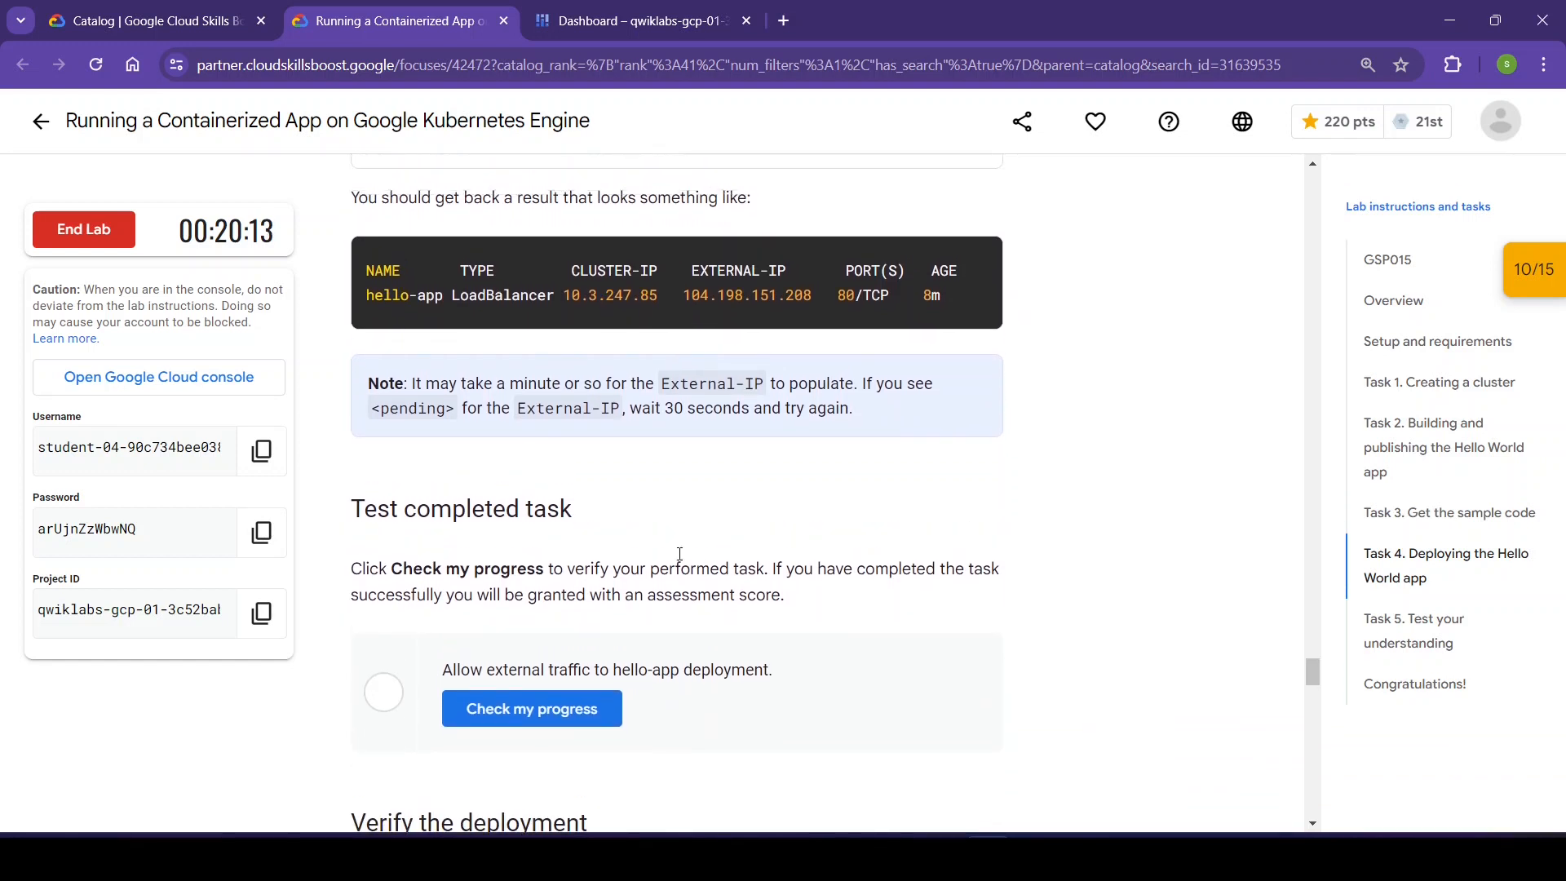
{"action": "left_click", "coordinate": [541, 711]}
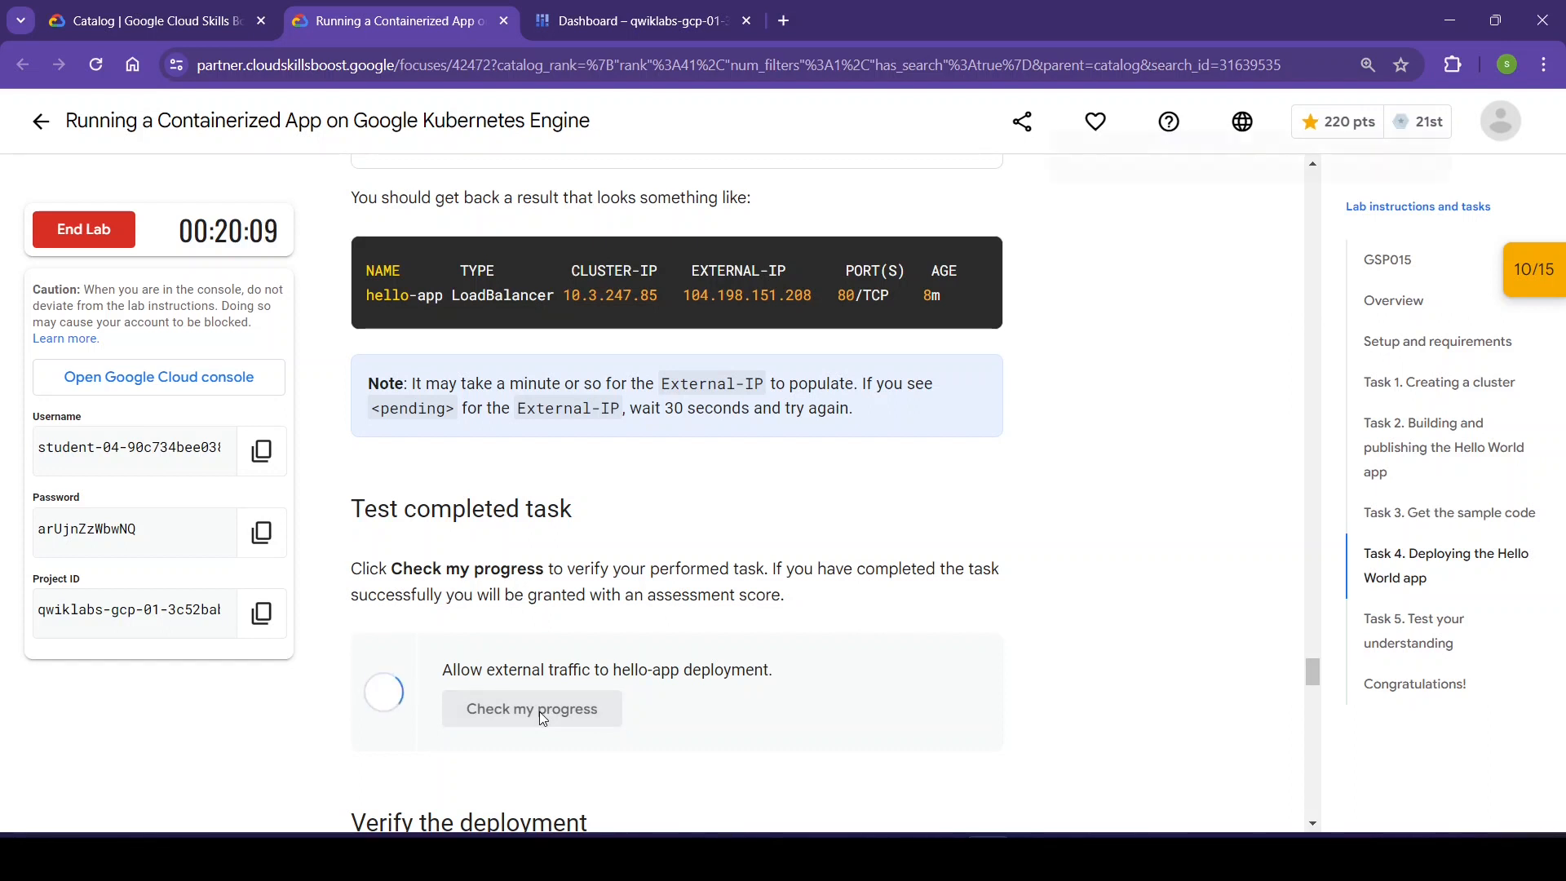
- Verify the deployment by copying the hello-app service's external IP, 35.243.238.60, from Cloud Shell and opening it in a new browser tab
{"action": "scroll", "coordinate": [988, 766], "scroll_direction": "down", "scroll_amount": 1}
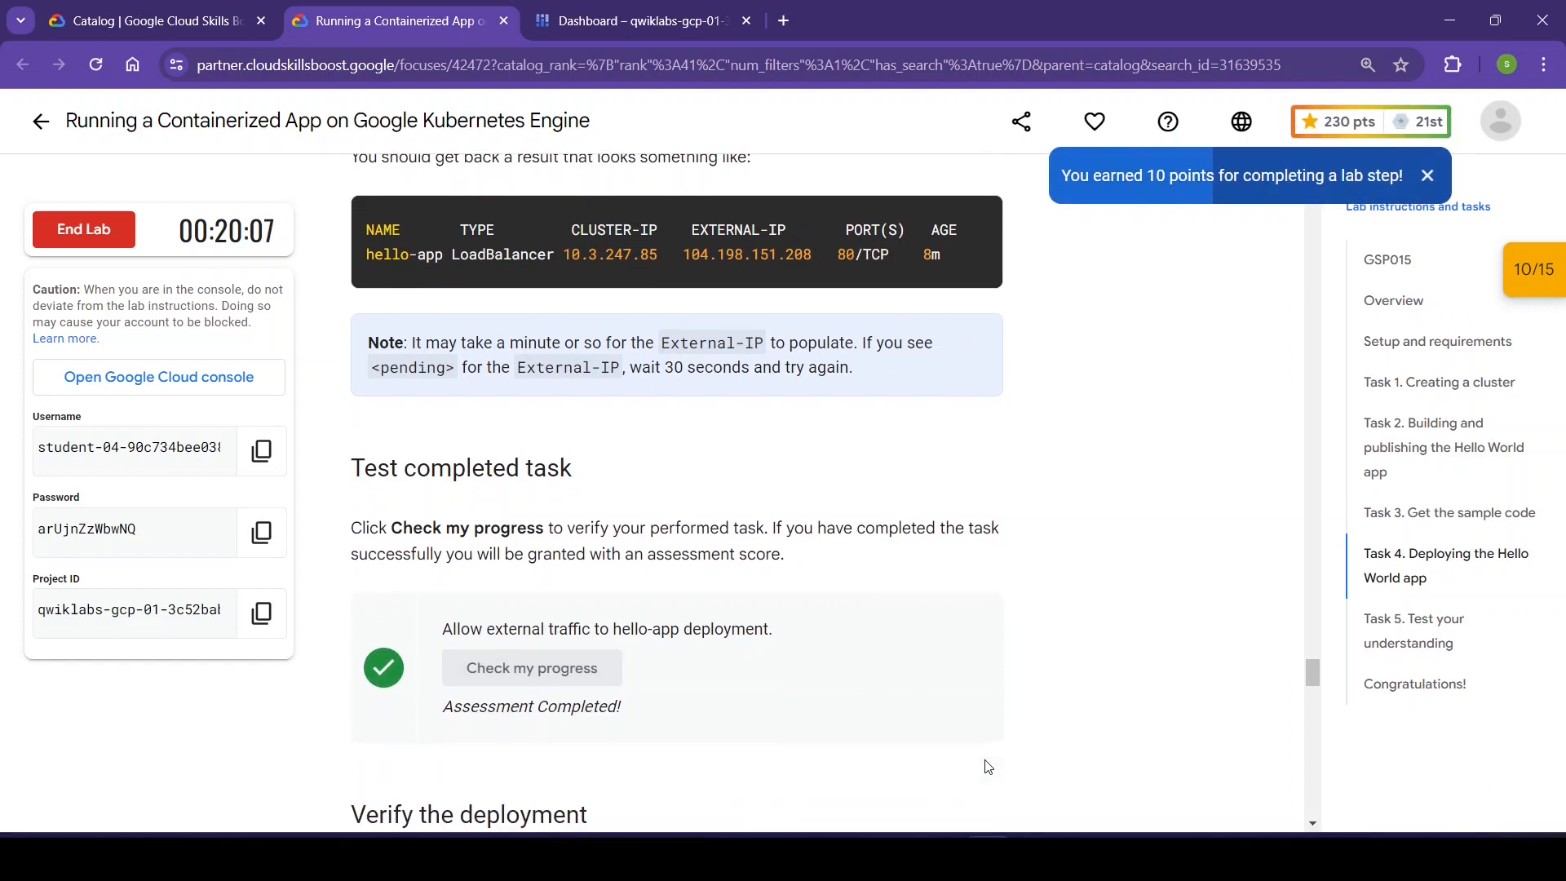
{"action": "scroll", "coordinate": [988, 766], "scroll_direction": "down", "scroll_amount": 6}
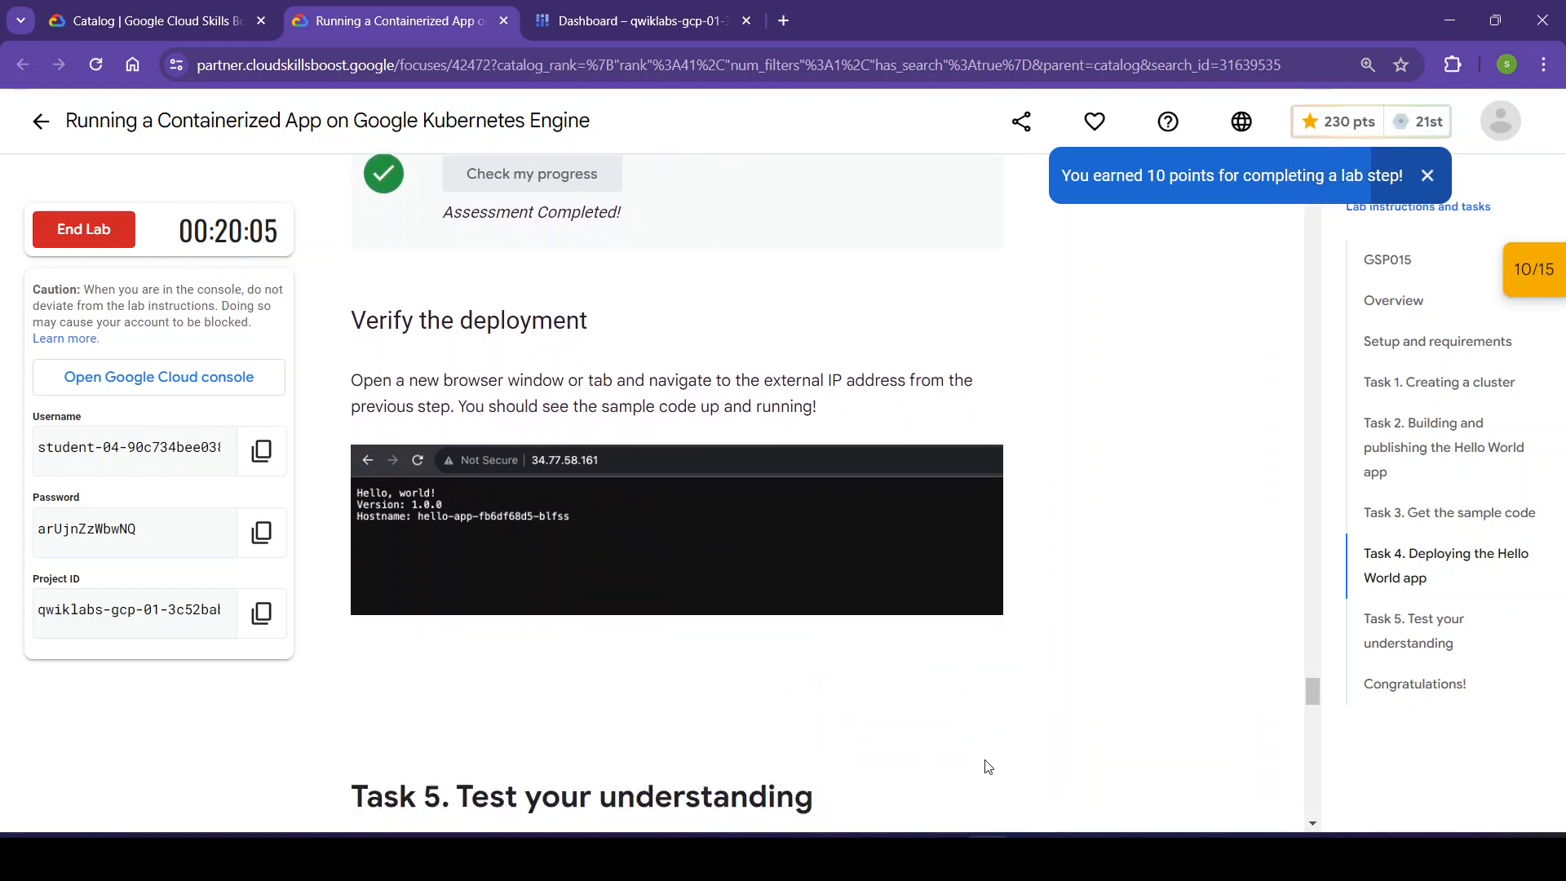
{"action": "scroll", "coordinate": [988, 767], "scroll_direction": "down", "scroll_amount": 2}
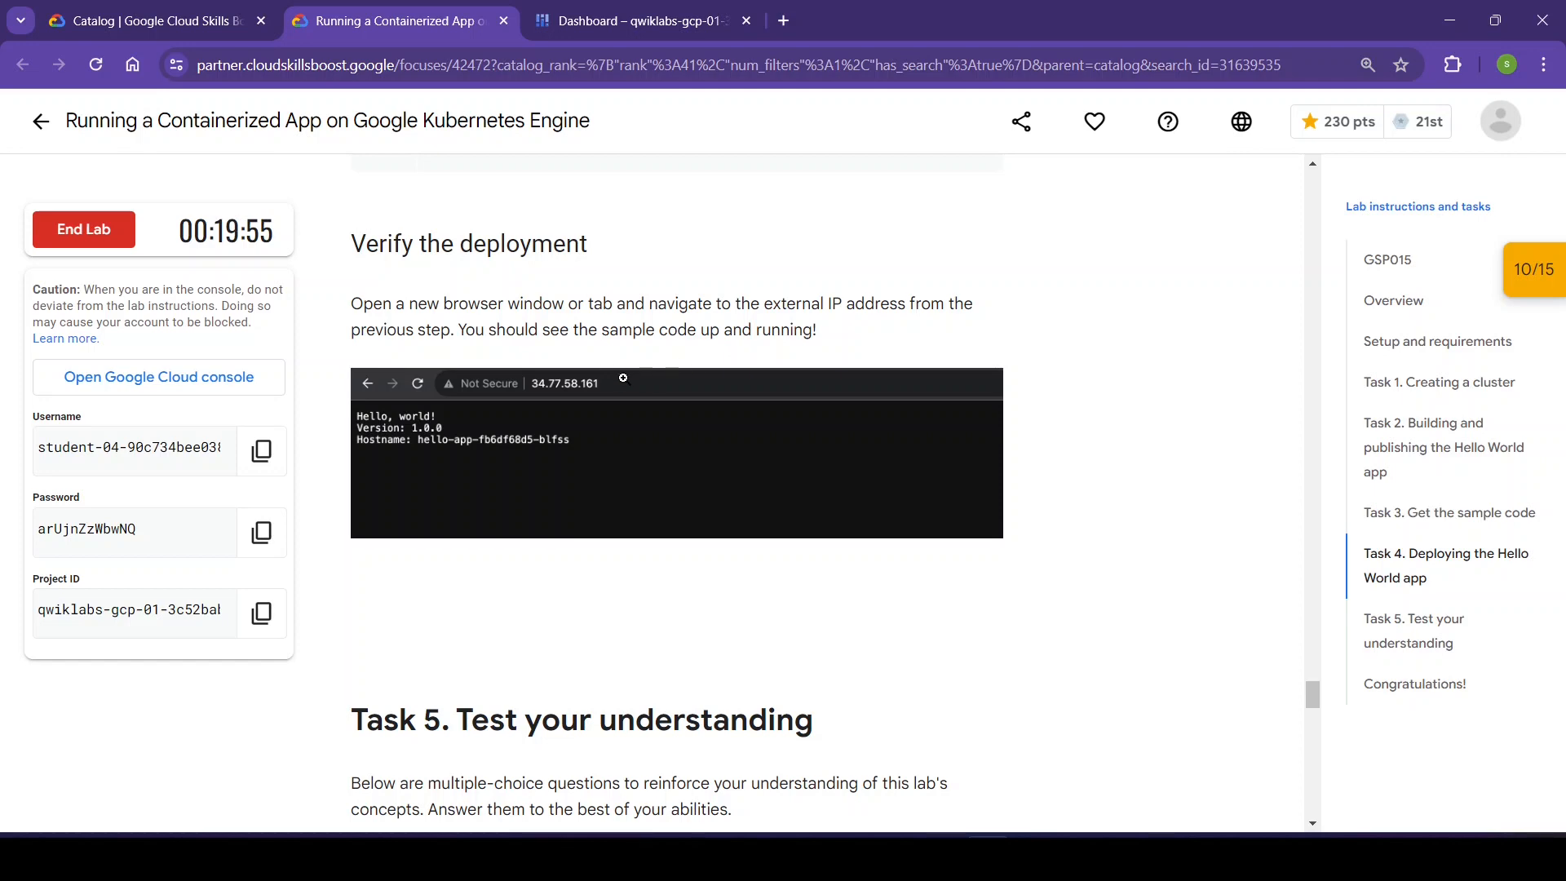
{"action": "left_click", "coordinate": [633, 7]}
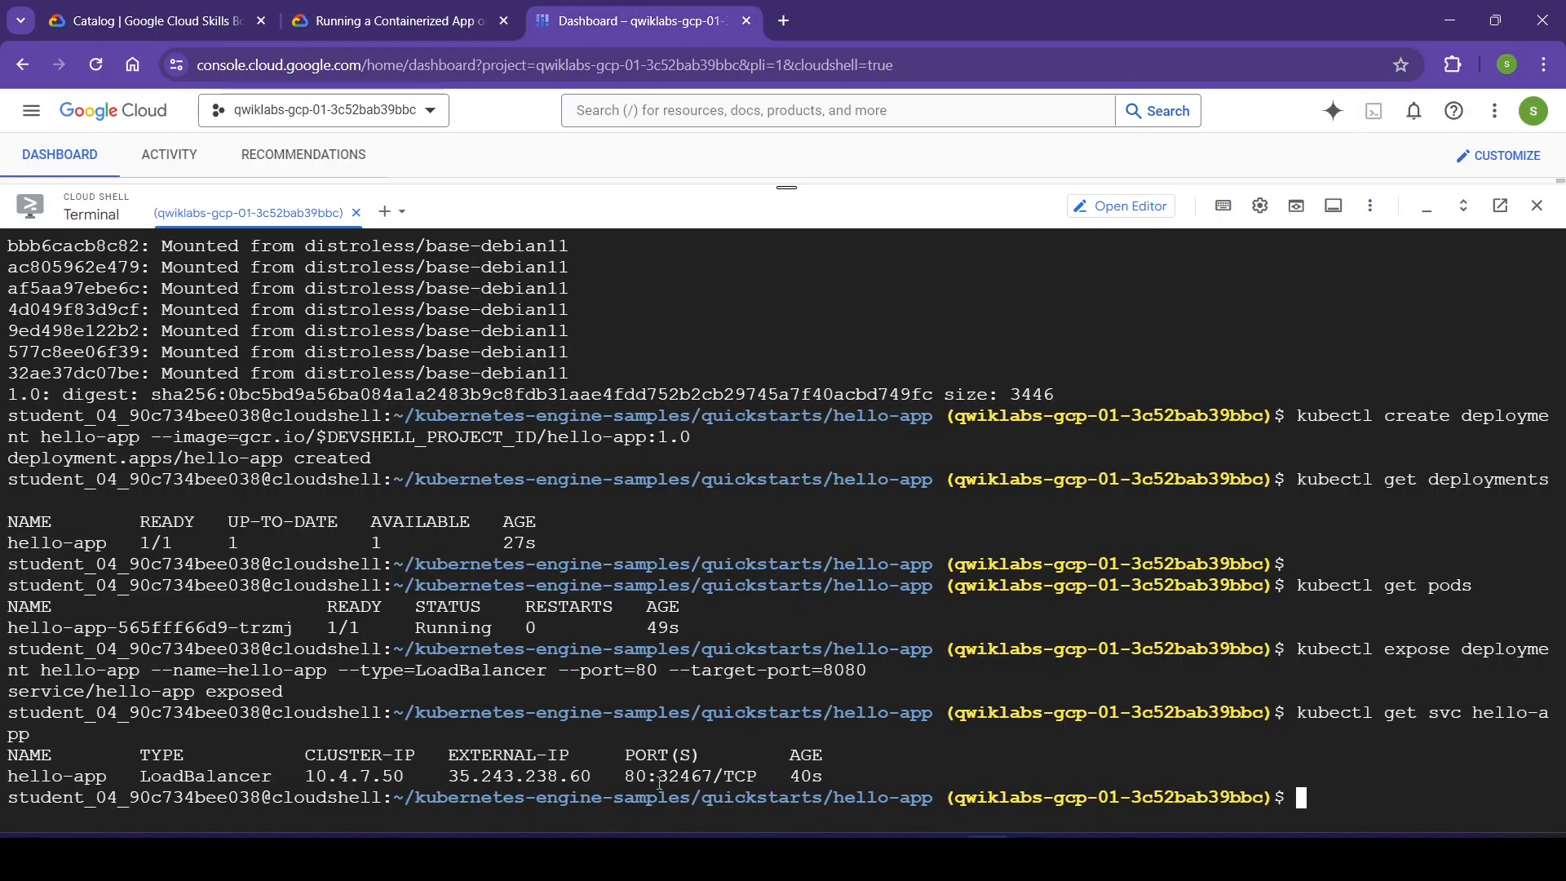
{"action": "left_click_drag", "start_coordinate": [598, 778], "coordinate": [448, 778]}
{"action": "key", "text": "ctrl+c"}
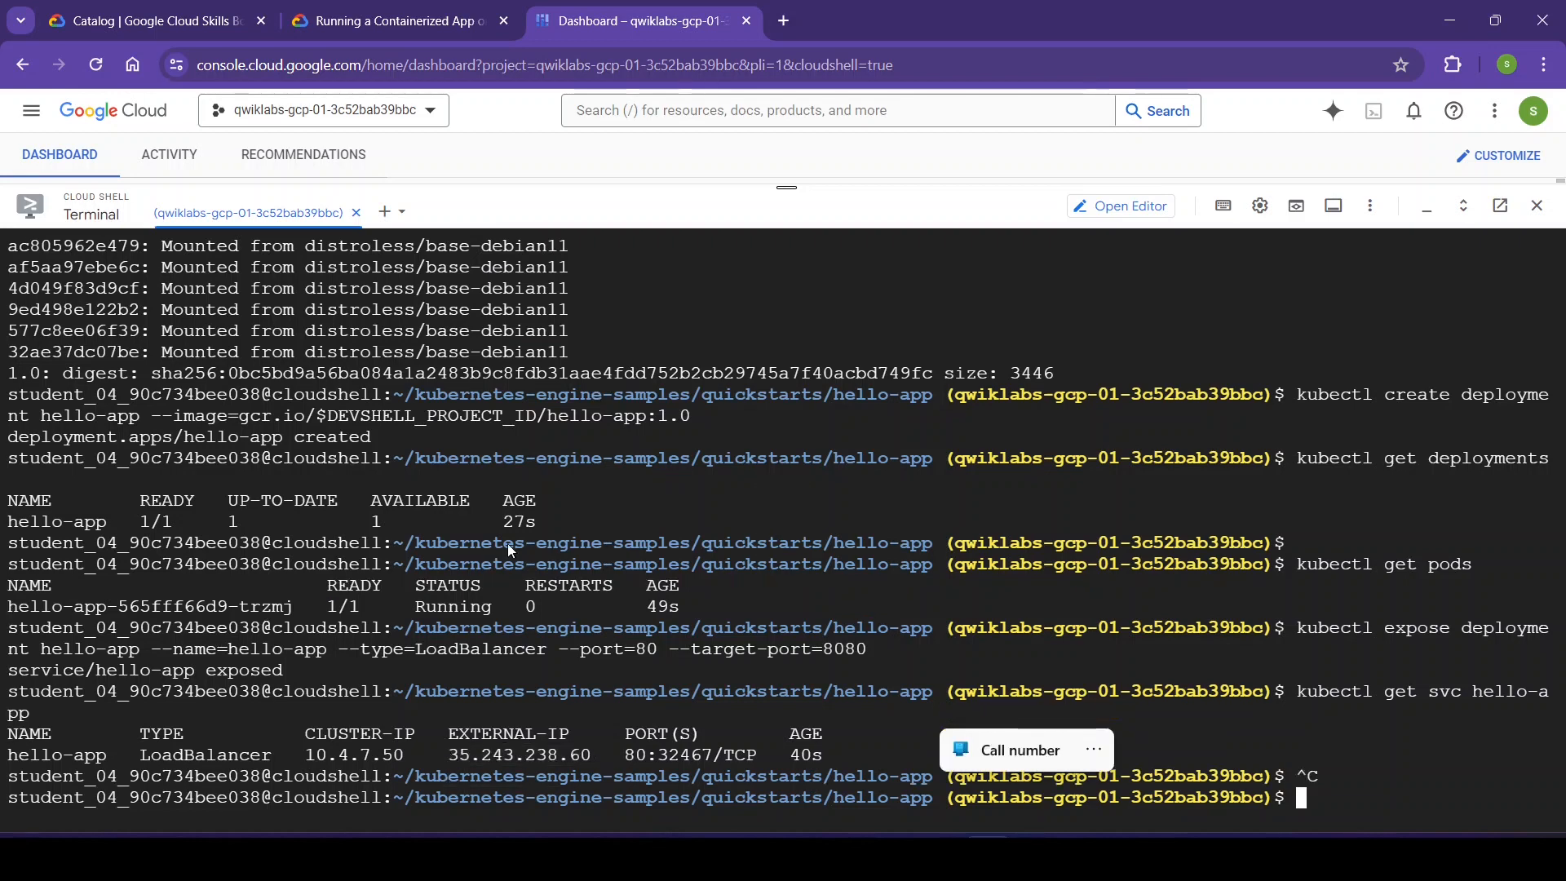
{"action": "left_click", "coordinate": [786, 22]}
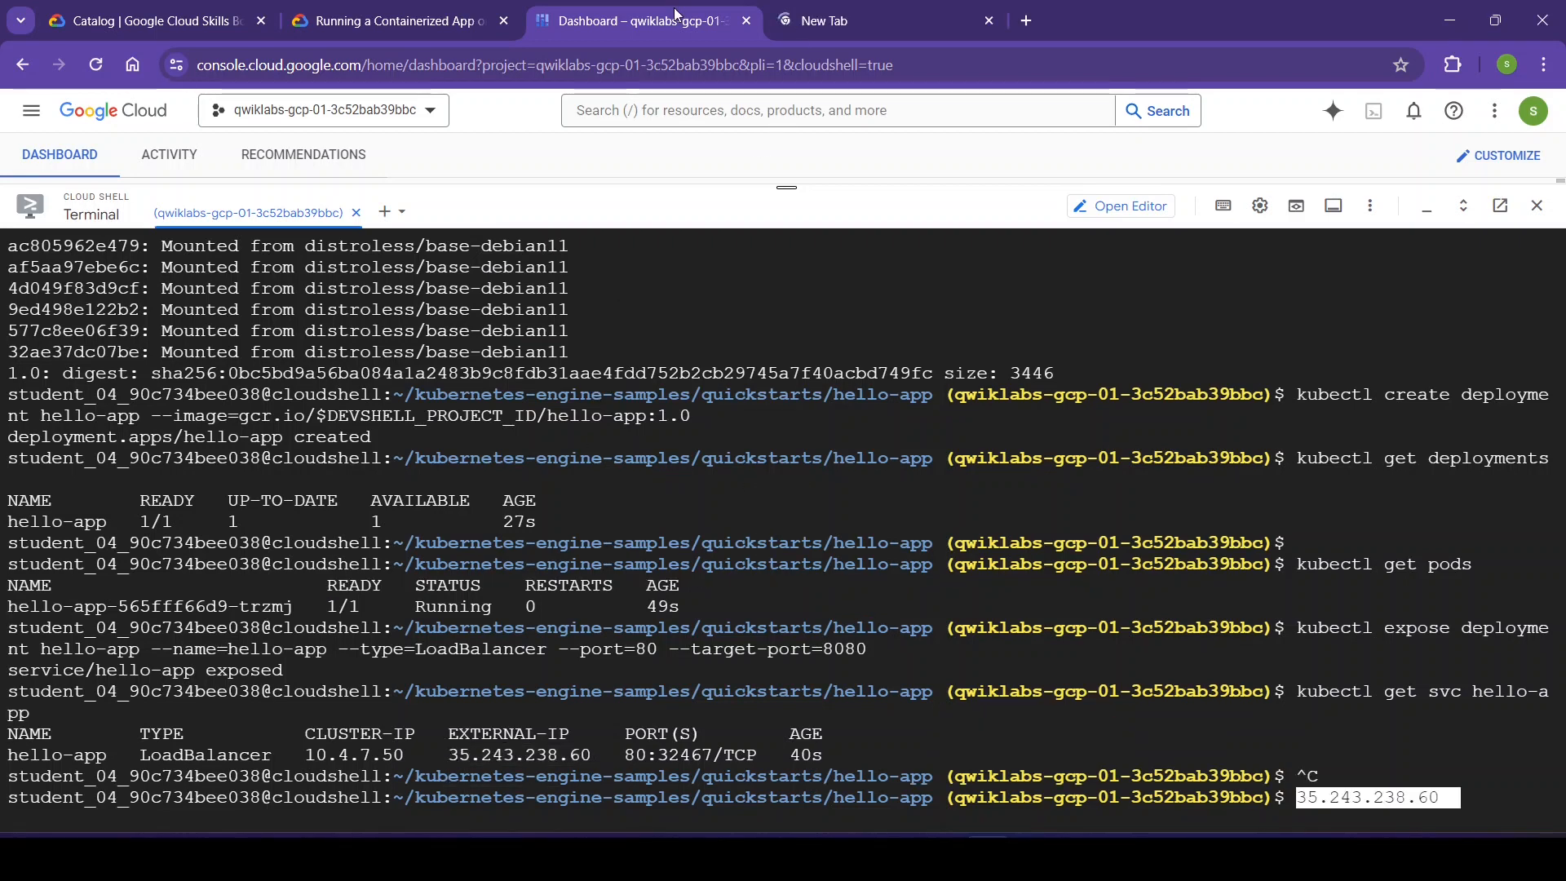
{"action": "left_click", "coordinate": [867, 19]}
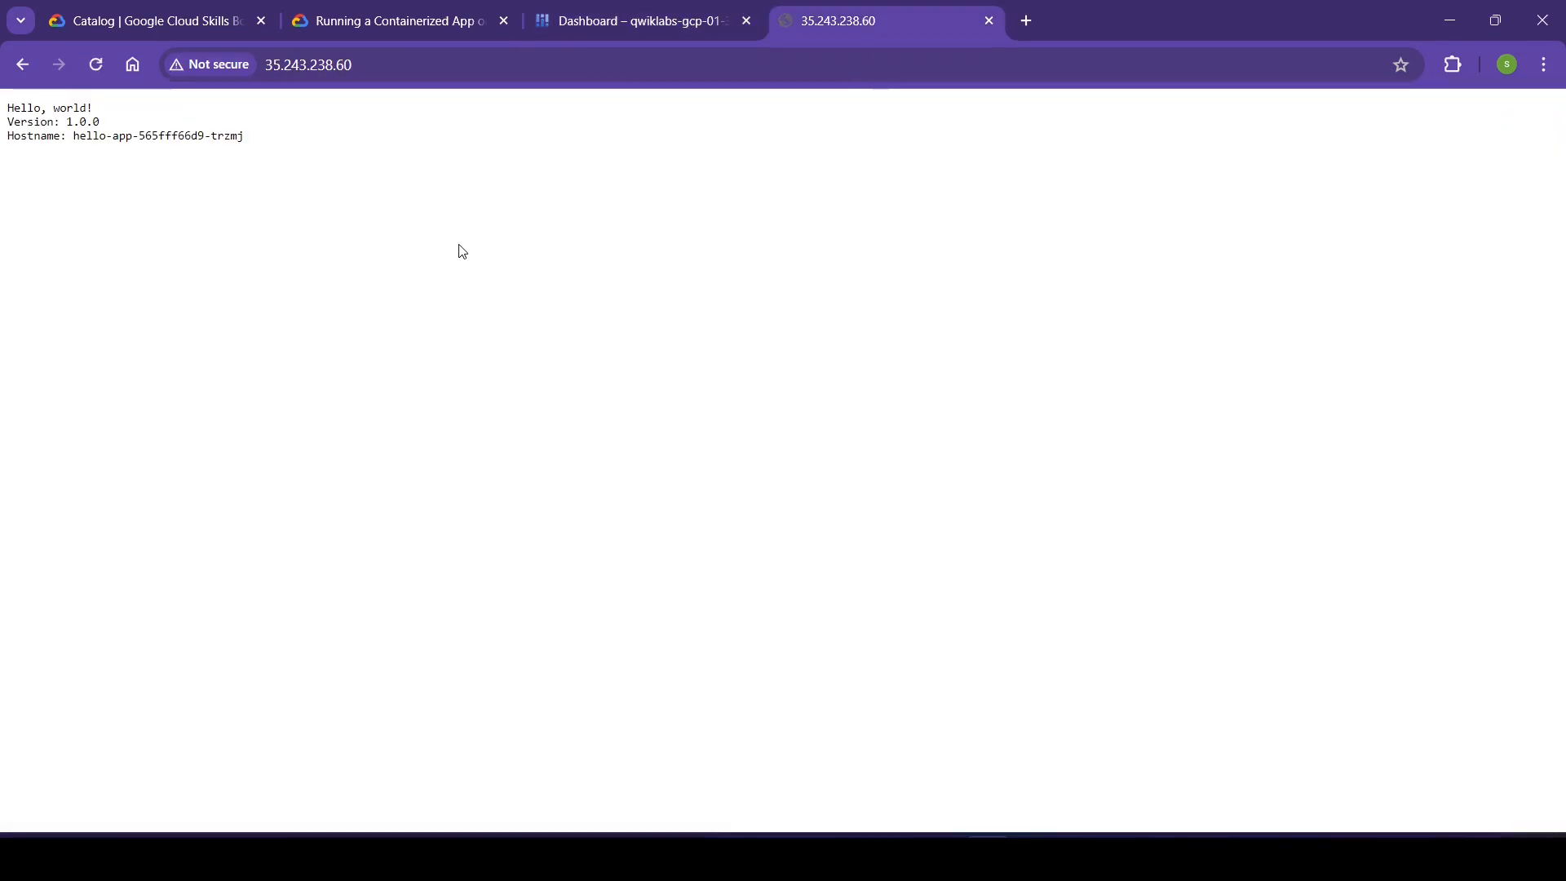
{"action": "left_click_drag", "start_coordinate": [268, 147], "coordinate": [2, 88]}
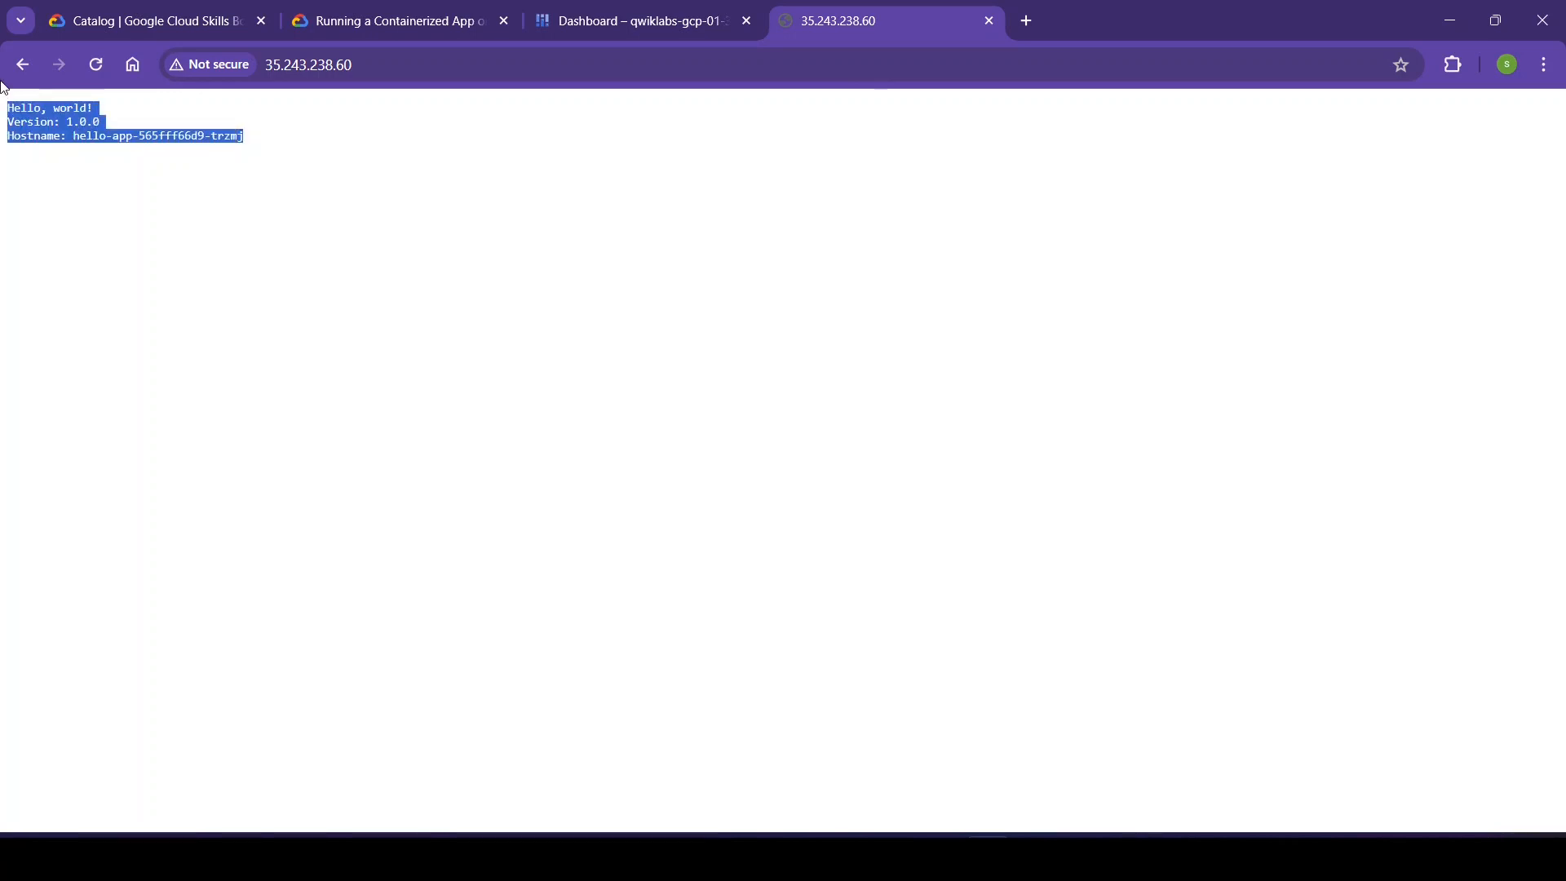
{"action": "left_click", "coordinate": [86, 232]}
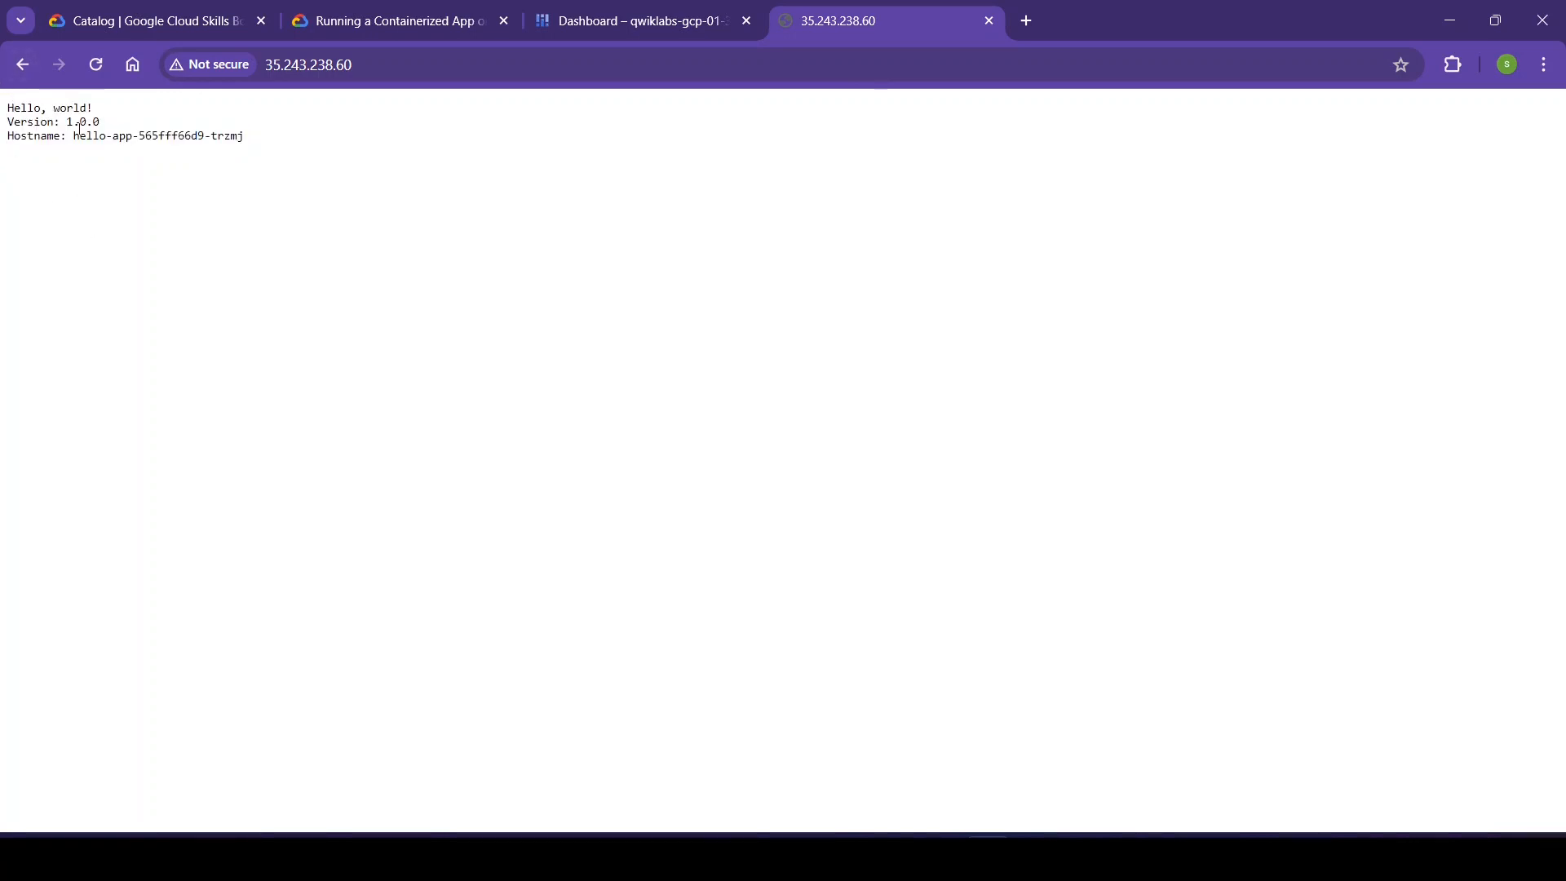
- Return to the lab instructions and submit "Container Registry" as the answer to Task 5's docker push question
{"action": "left_click", "coordinate": [424, 8]}
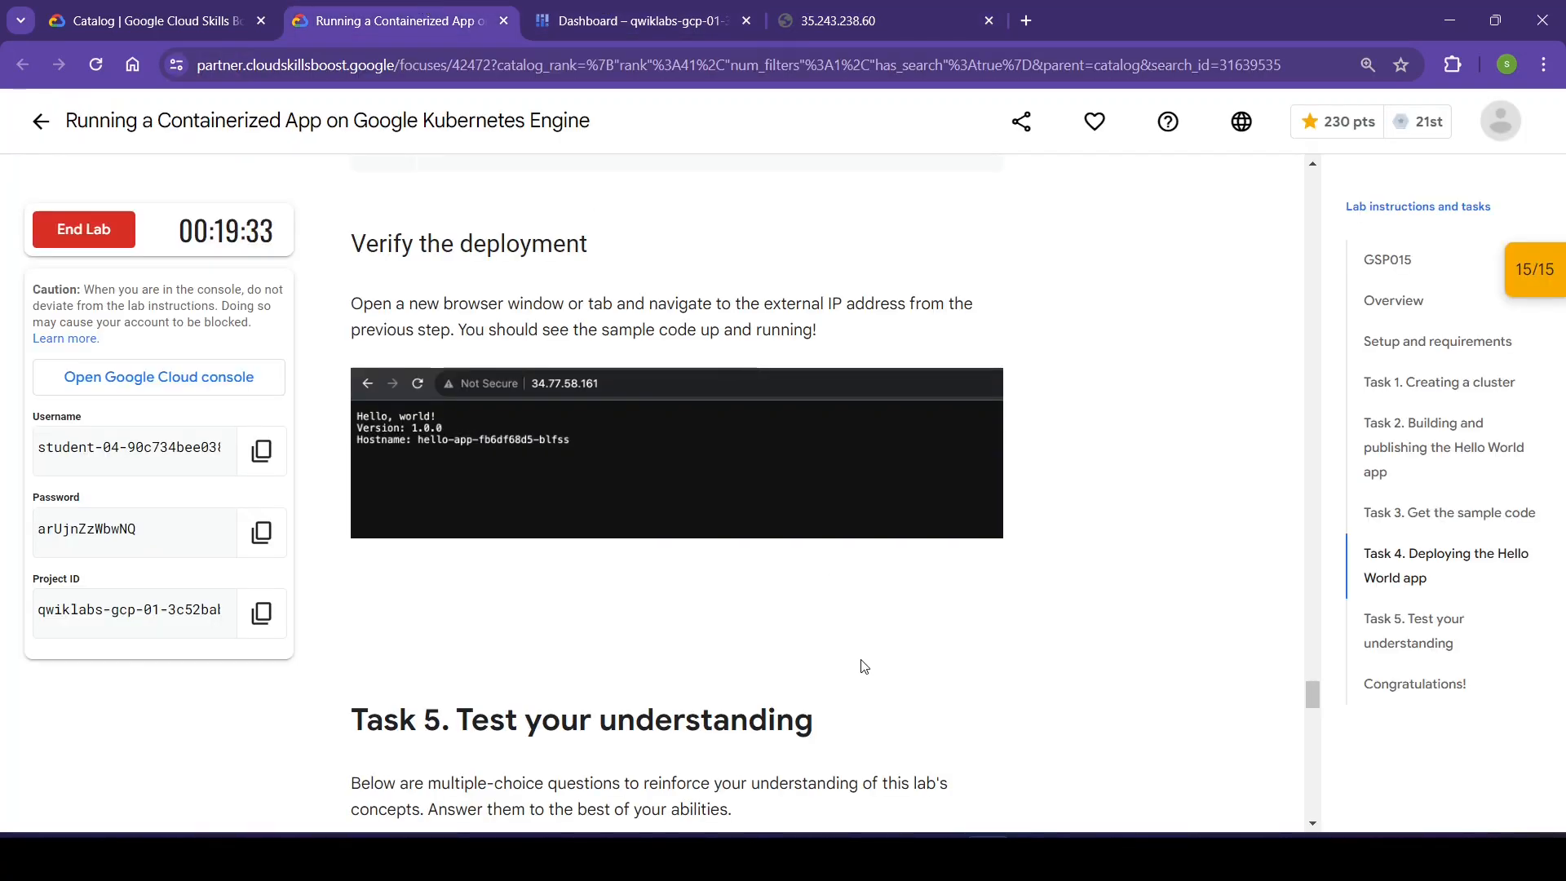
{"action": "scroll", "coordinate": [864, 666], "scroll_direction": "down", "scroll_amount": 1}
{"action": "scroll", "coordinate": [864, 667], "scroll_direction": "down", "scroll_amount": 5}
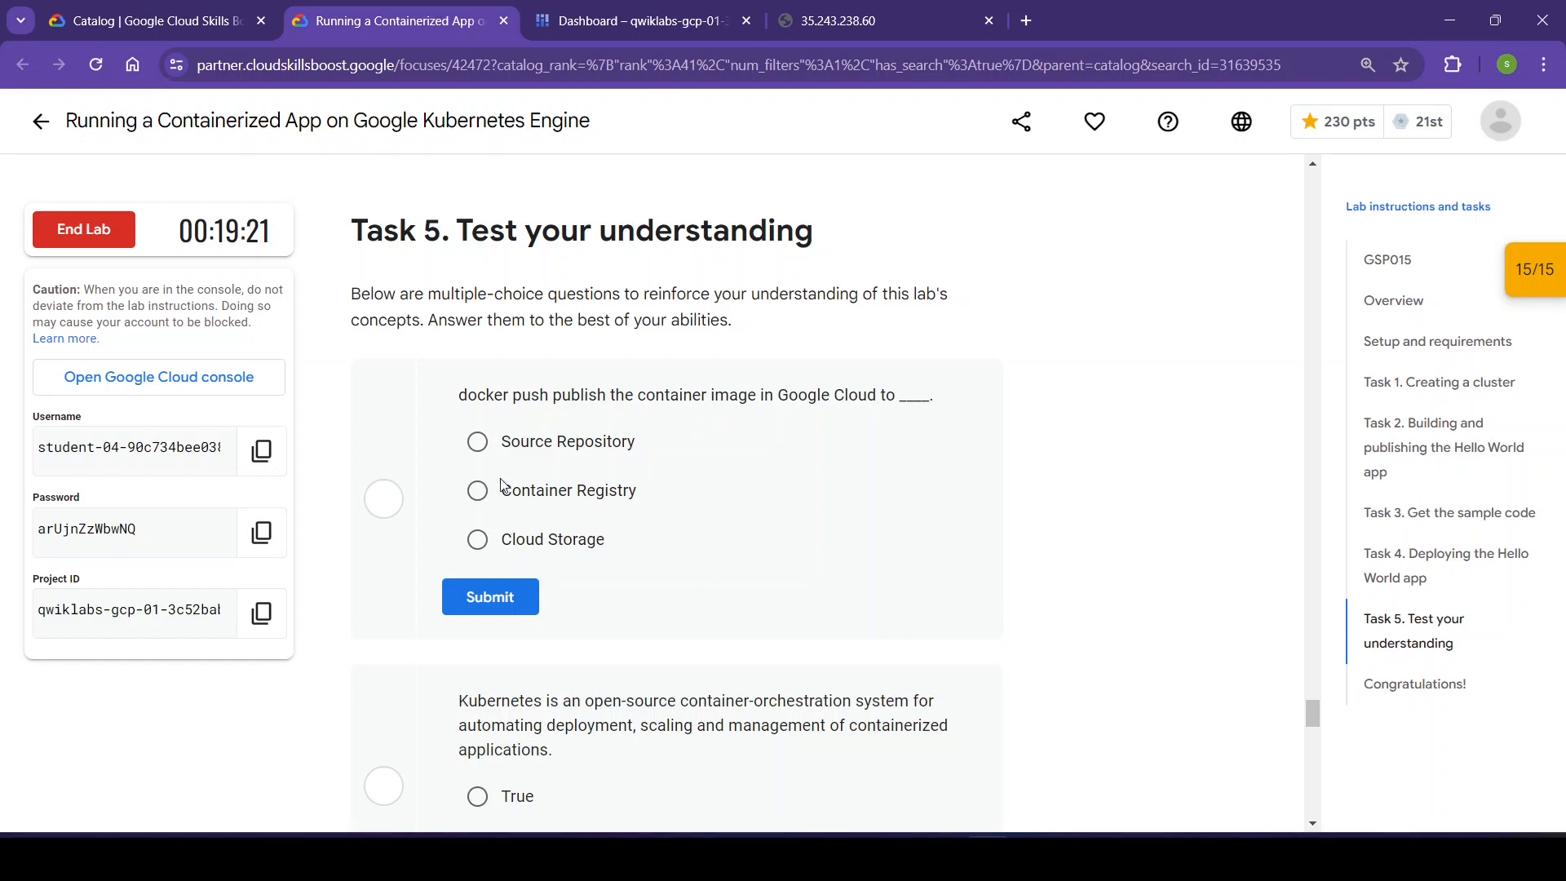
{"action": "left_click", "coordinate": [477, 490]}
{"action": "left_click", "coordinate": [481, 597]}
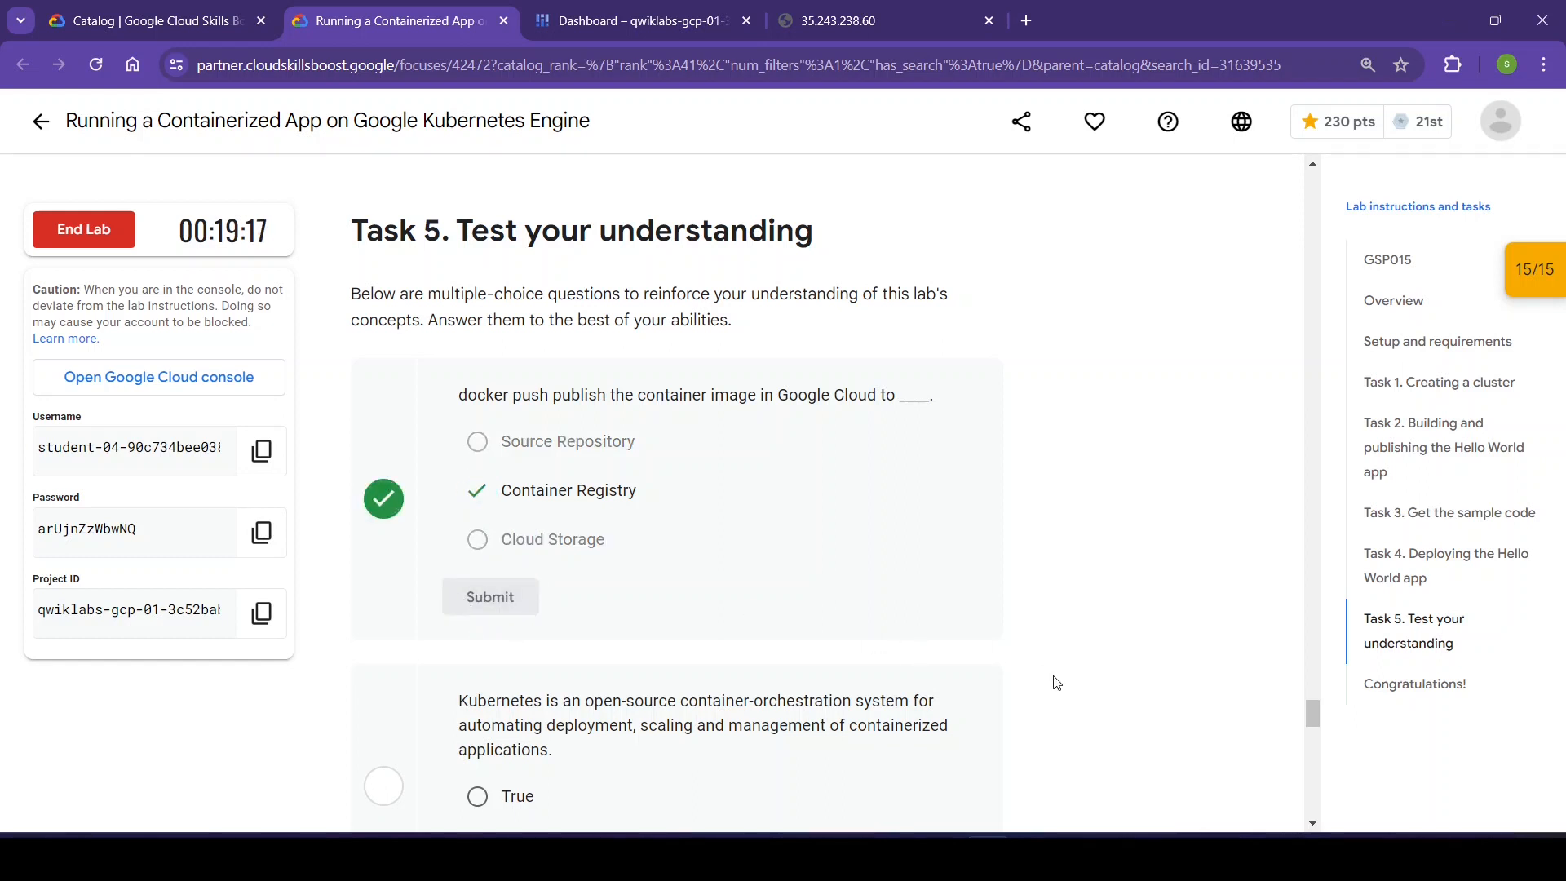
- Answer "True" to the Task 5 question on Kubernetes being an open-source container-orchestration system
{"action": "scroll", "coordinate": [1055, 682], "scroll_direction": "down", "scroll_amount": 3}
{"action": "scroll", "coordinate": [1057, 683], "scroll_direction": "down", "scroll_amount": 1}
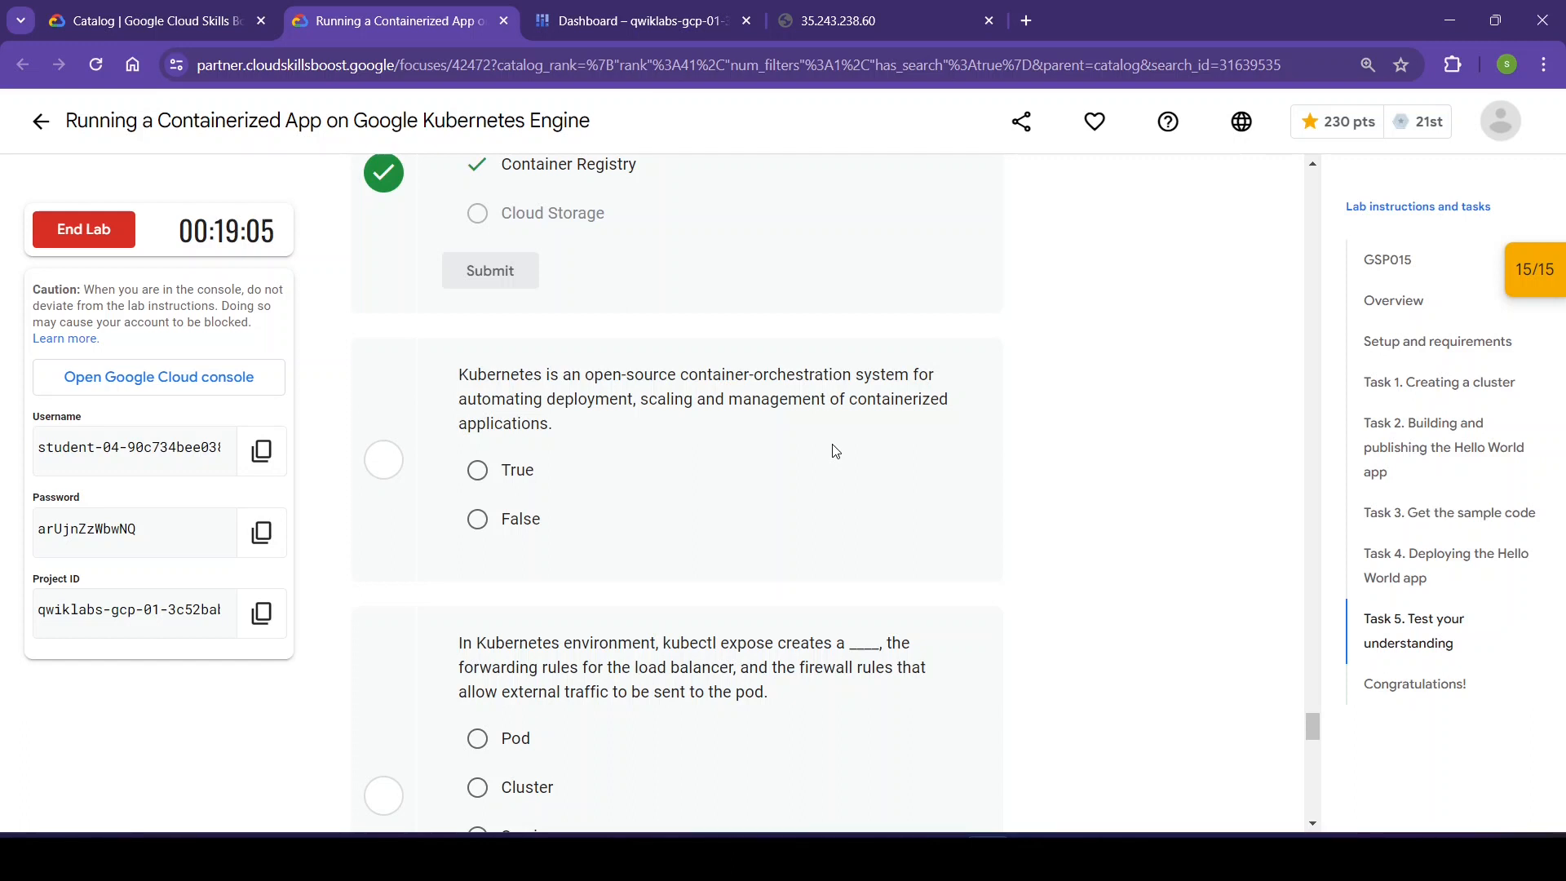
{"action": "left_click", "coordinate": [477, 470]}
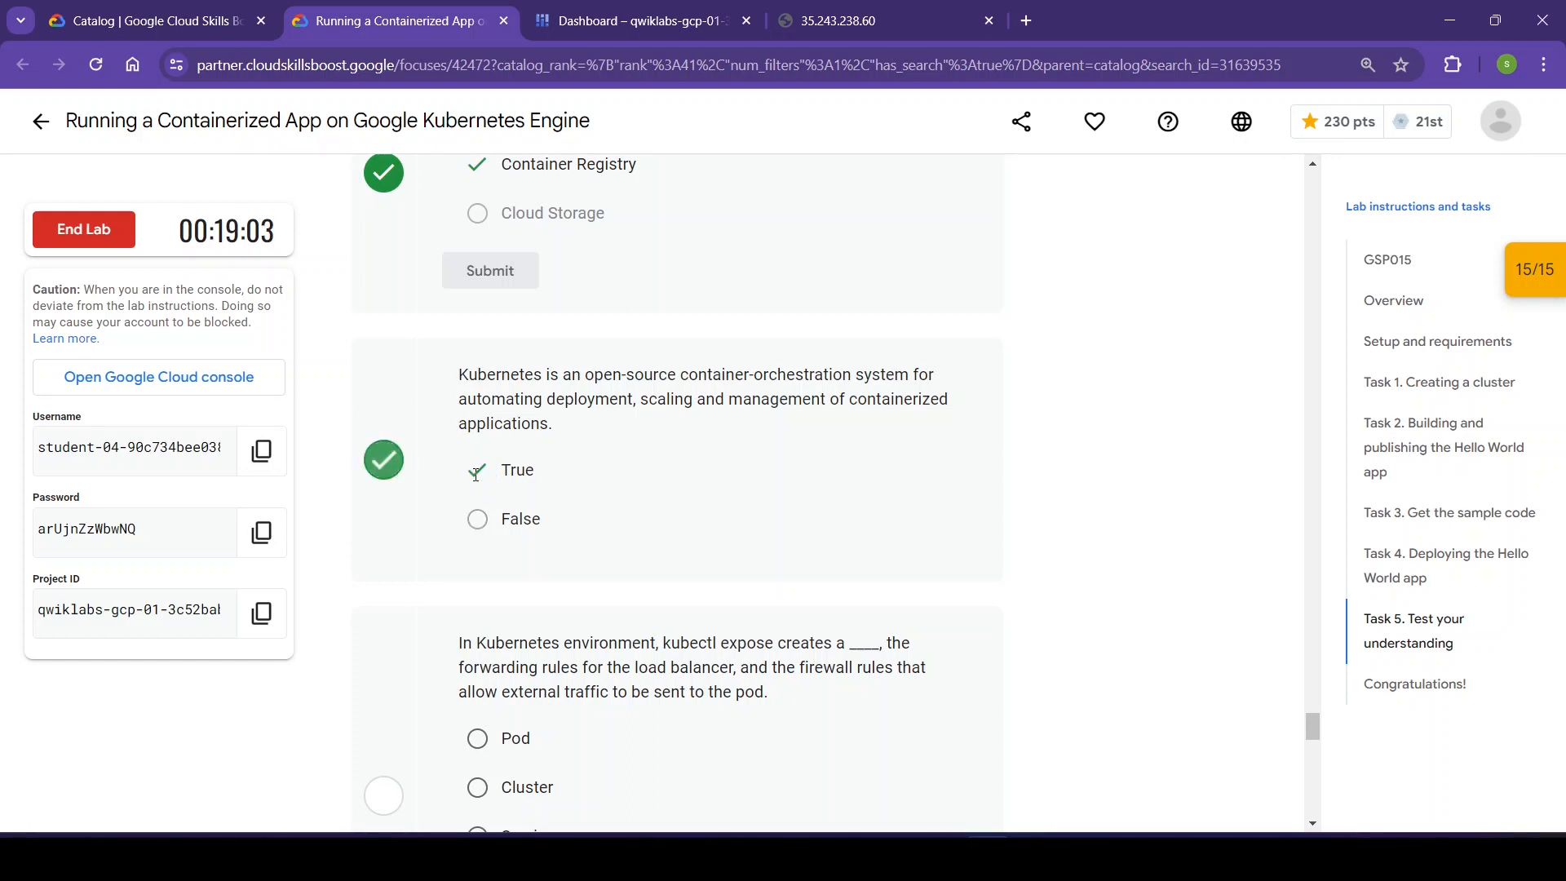
- Try "Cluster" for the Task 5 question on what kubectl expose creates, and submit "Service" as the answer
{"action": "scroll", "coordinate": [1110, 622], "scroll_direction": "down", "scroll_amount": 3}
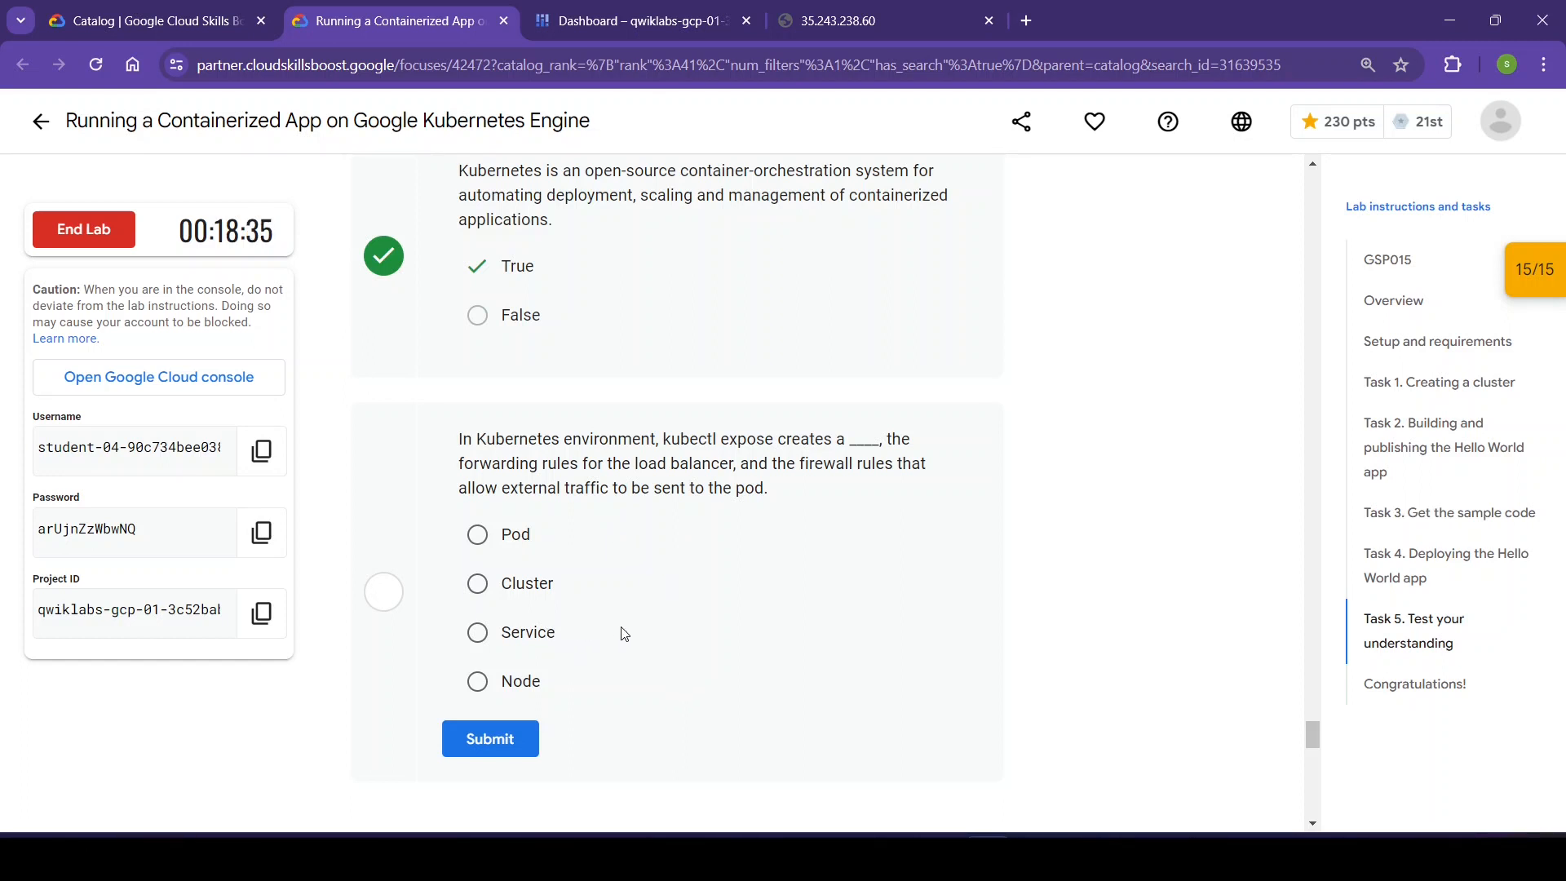
{"action": "left_click", "coordinate": [478, 584]}
{"action": "left_click", "coordinate": [476, 749]}
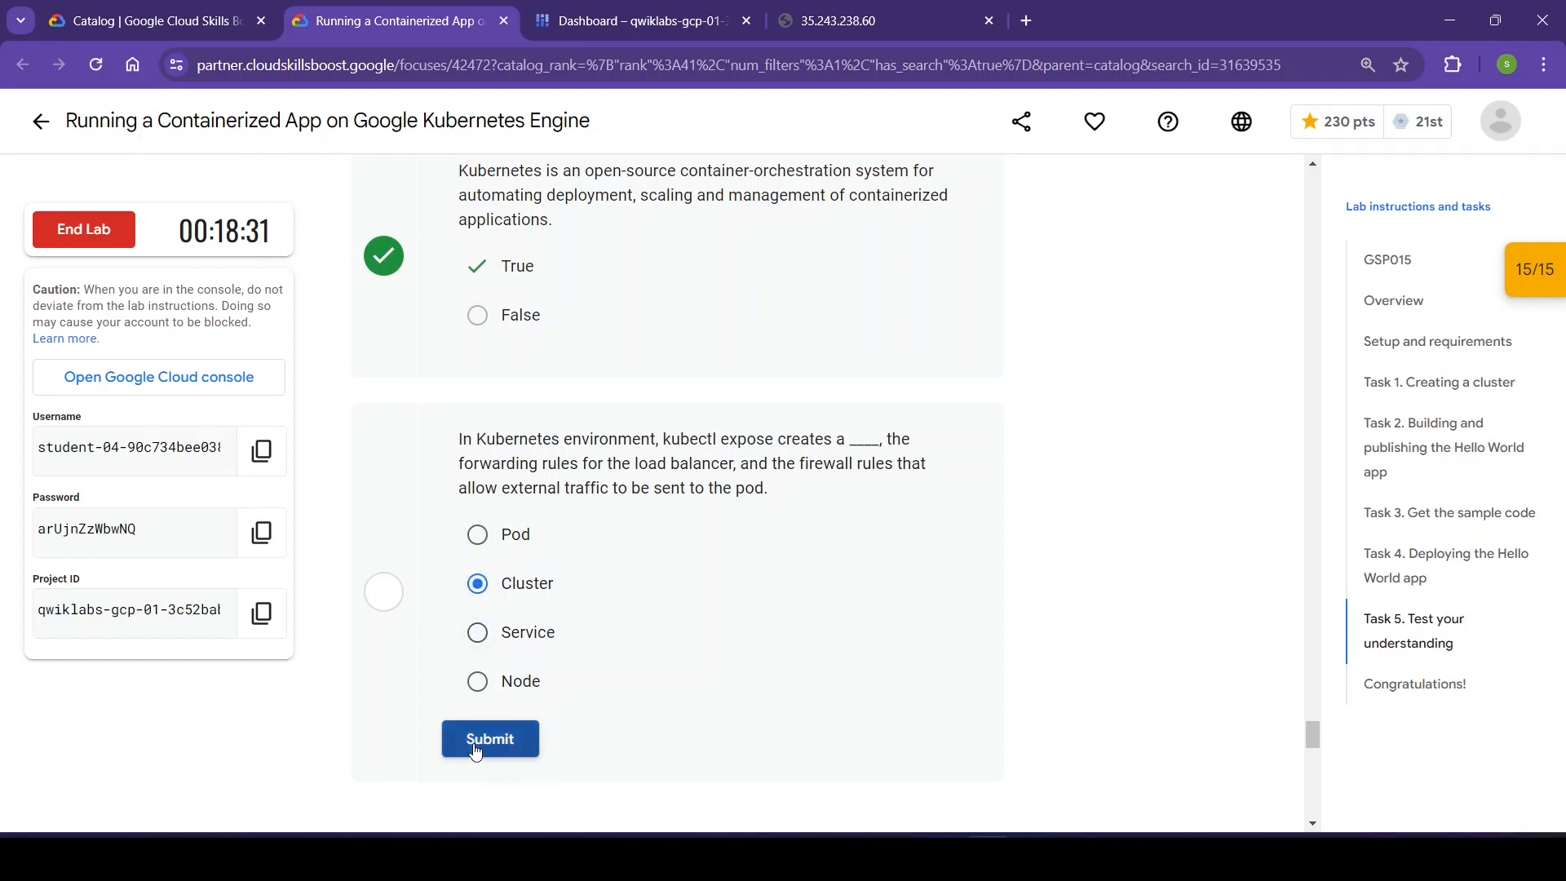
{"action": "left_click", "coordinate": [477, 632]}
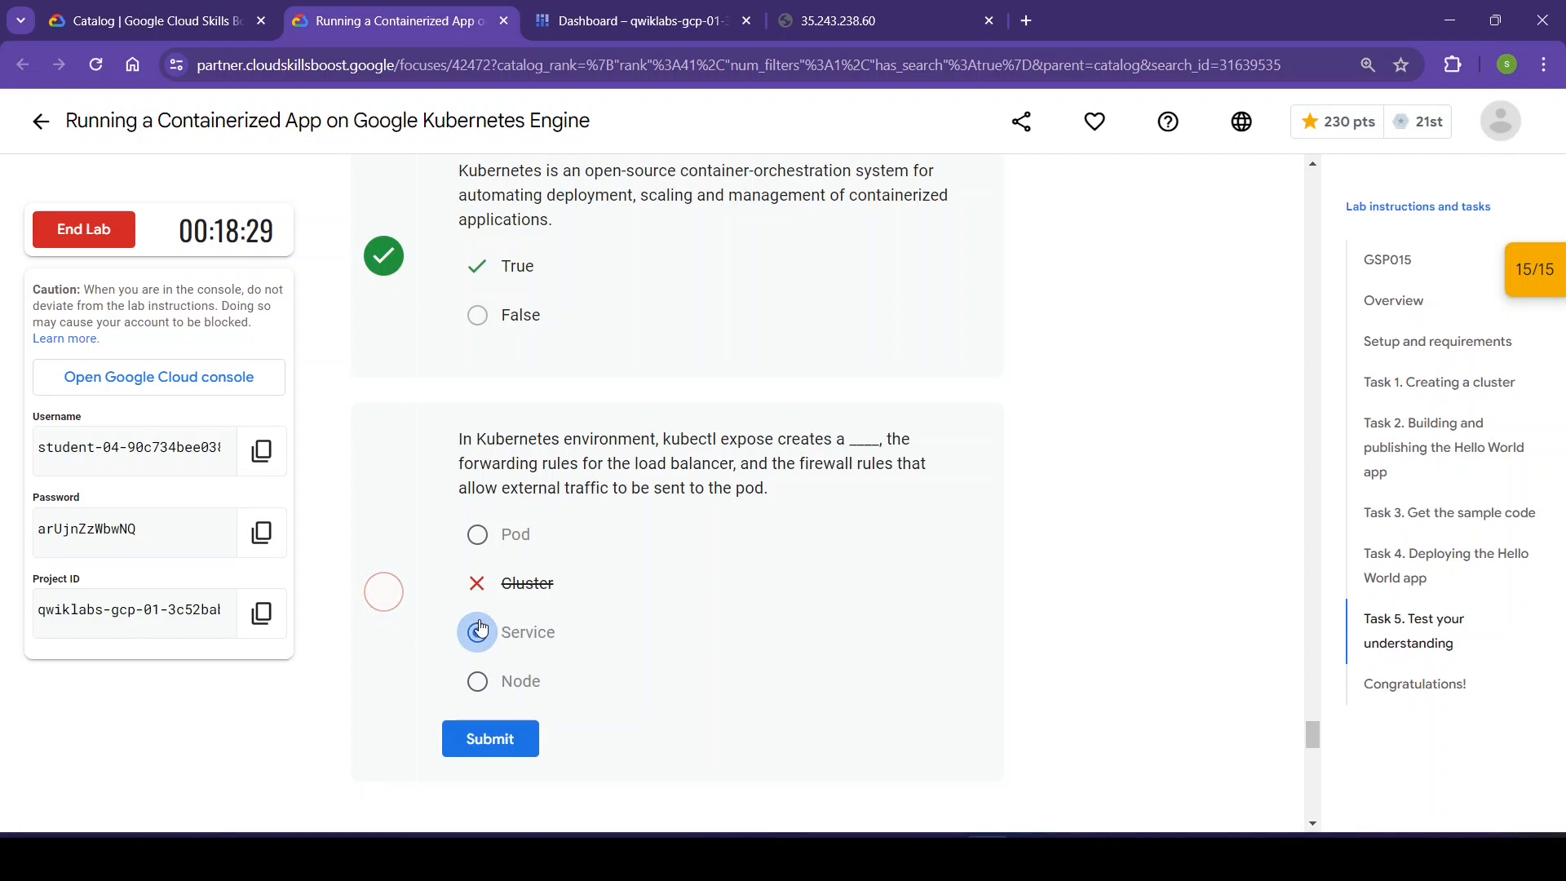
{"action": "left_click", "coordinate": [482, 746]}
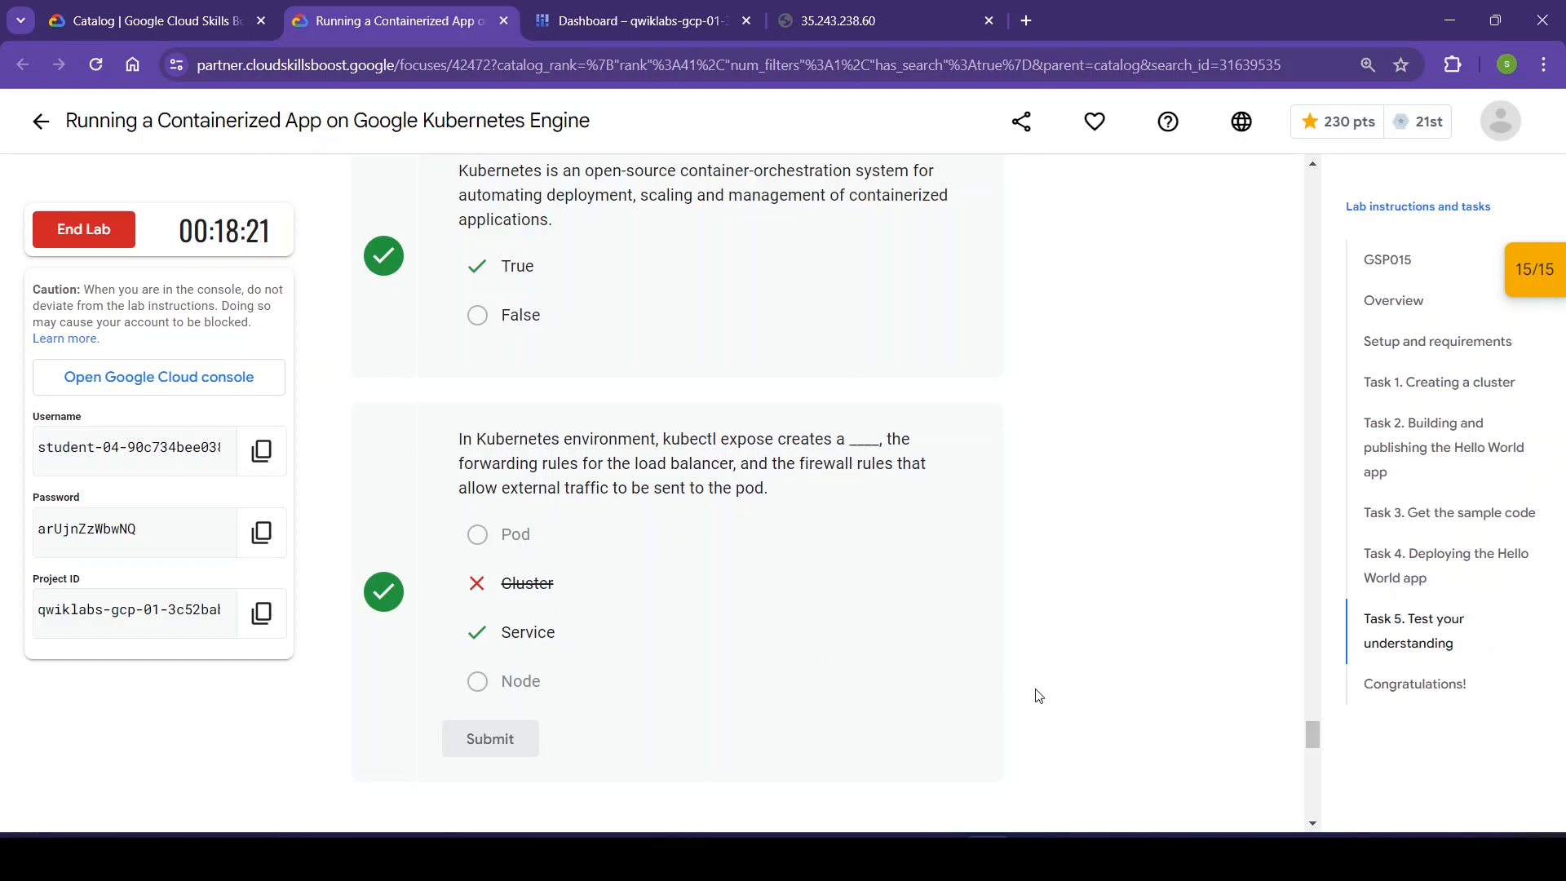
{"action": "scroll", "coordinate": [1038, 695], "scroll_direction": "down", "scroll_amount": 5}
{"action": "scroll", "coordinate": [1038, 695], "scroll_direction": "down", "scroll_amount": 4}
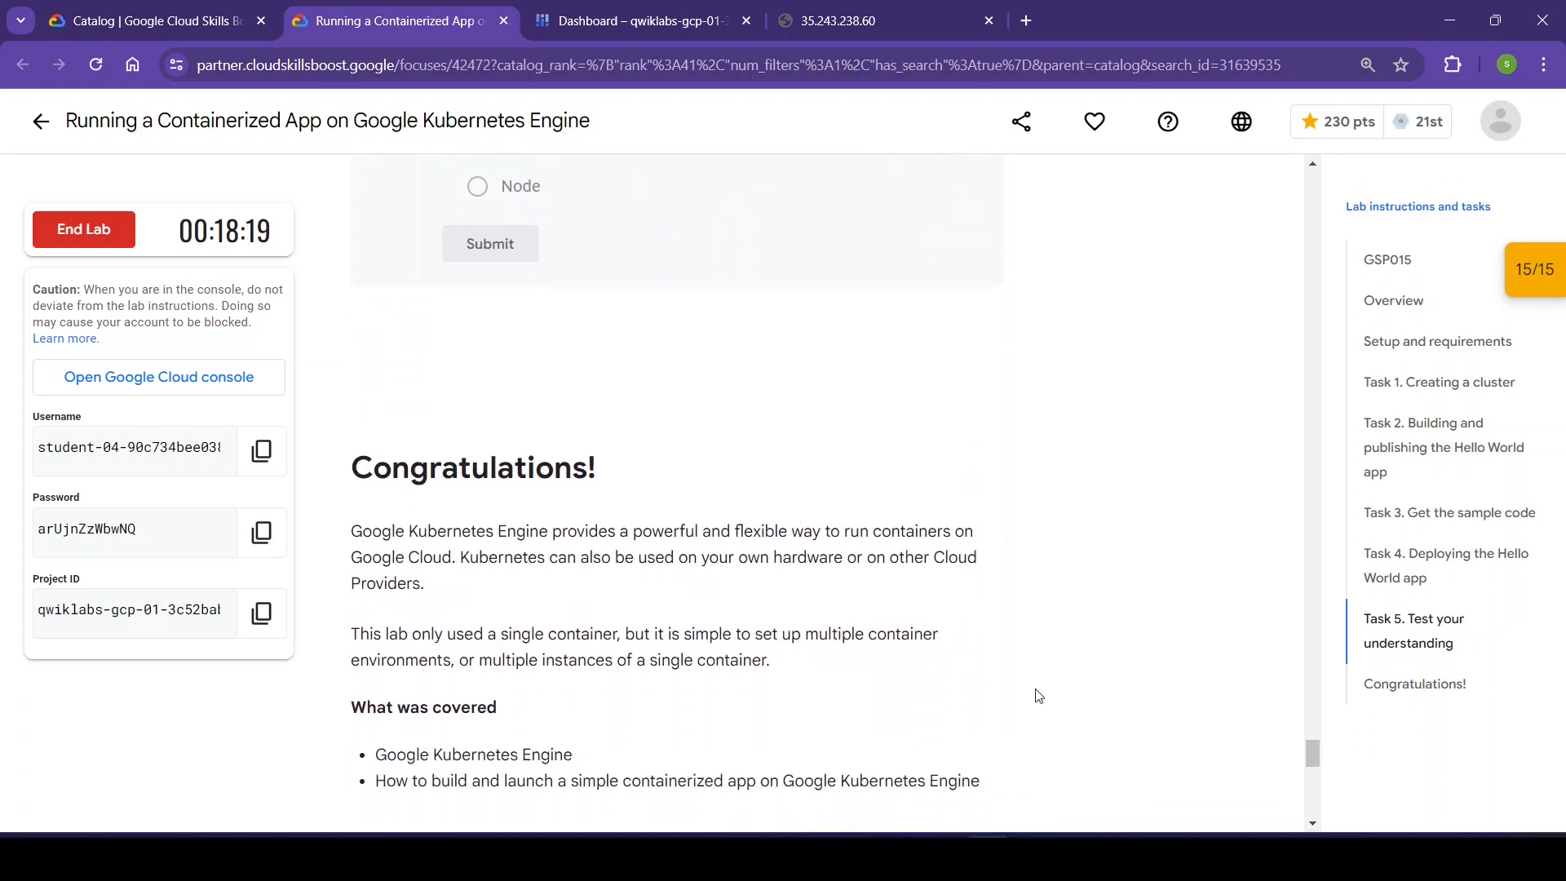